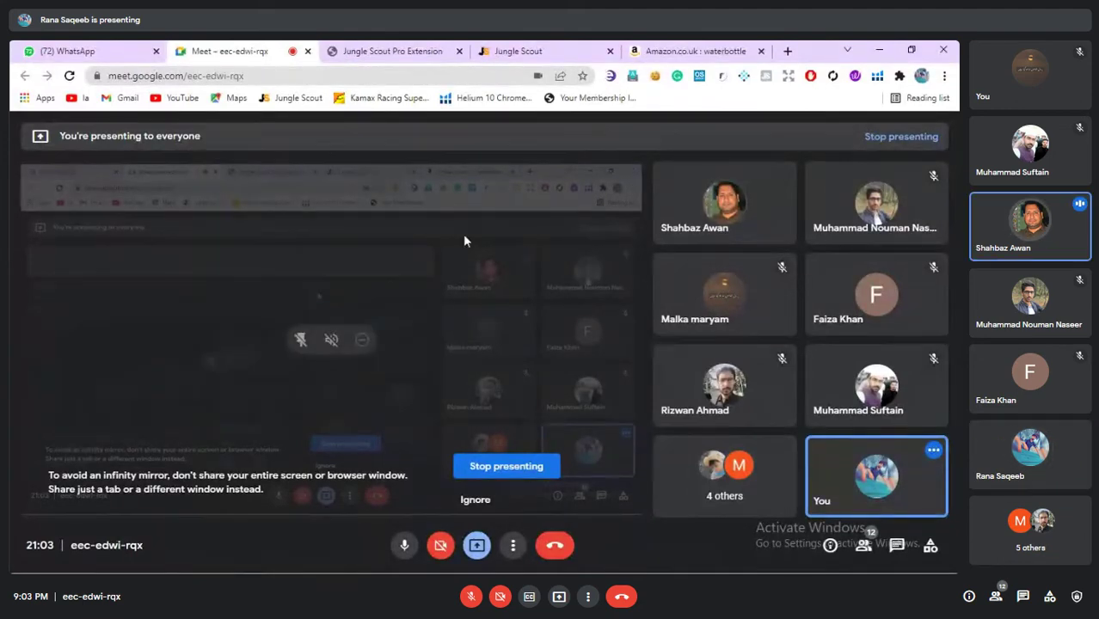
Dismiss the infinity-mirror warning in the meeting, switch to Jungle Scout and open its home dashboard
left_click(469, 498)
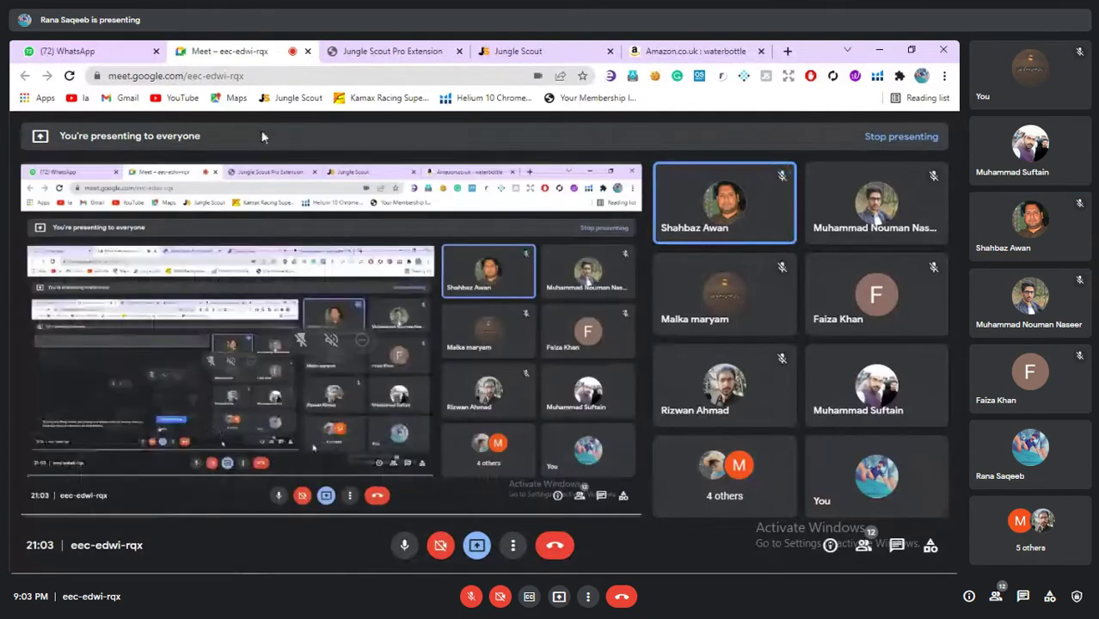
left_click(401, 50)
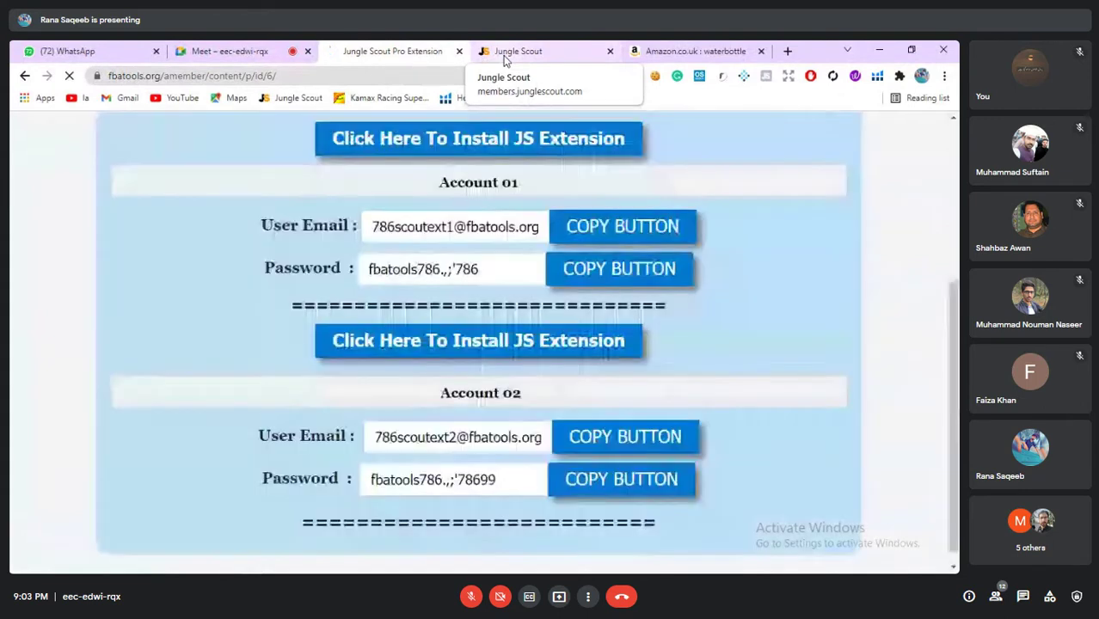
left_click(511, 51)
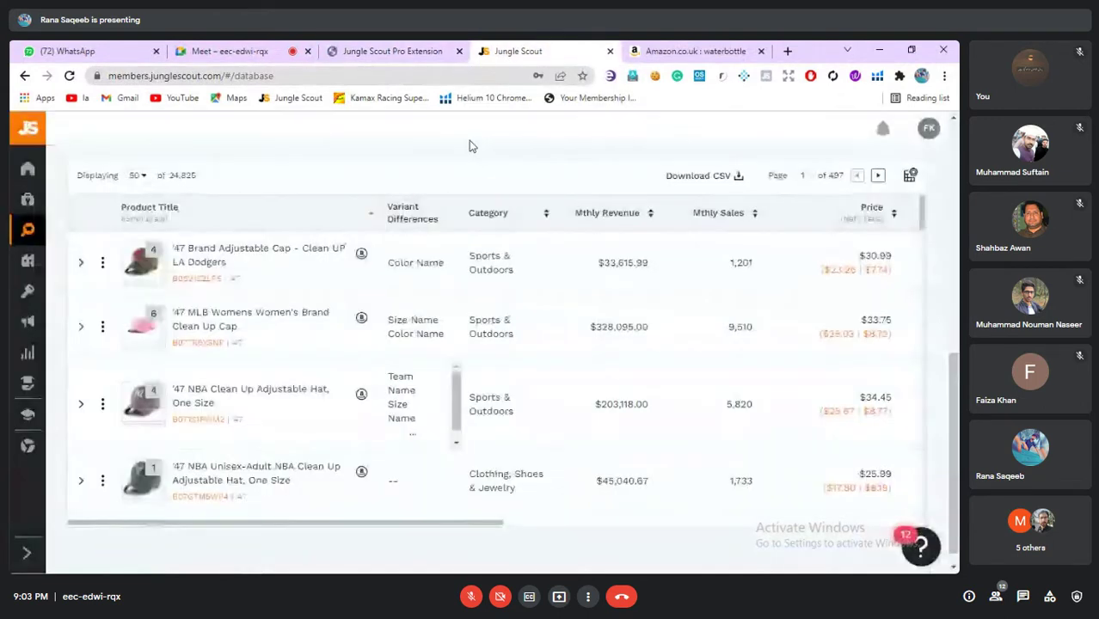
left_click(29, 179)
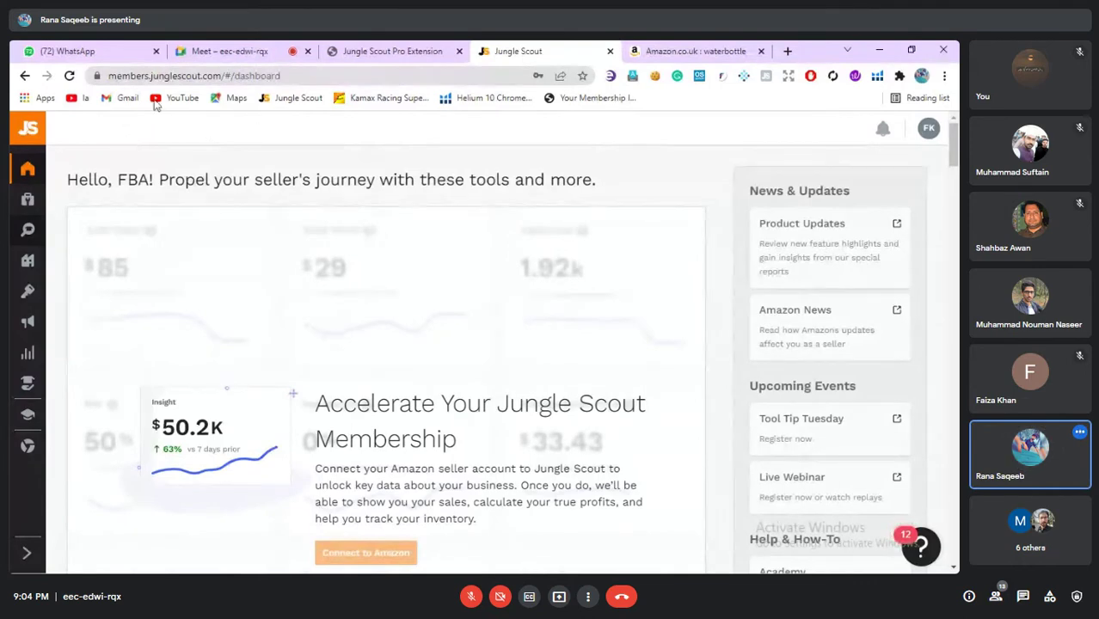
Look through the Product Research and Keywords tools and open the Product Database
mouse_move(11, 152)
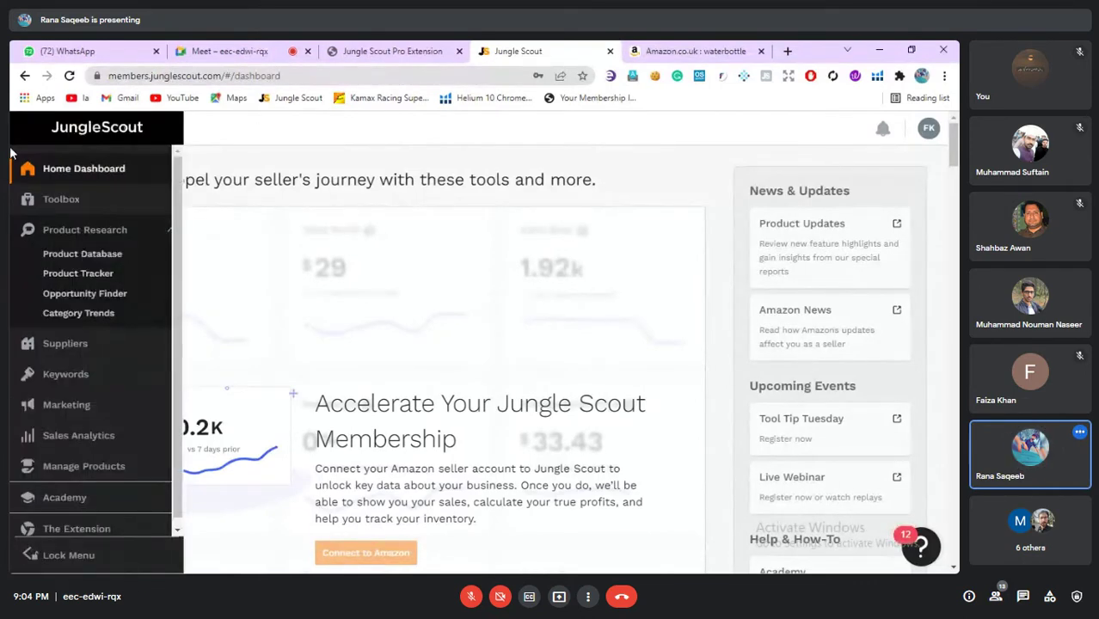
left_click(116, 238)
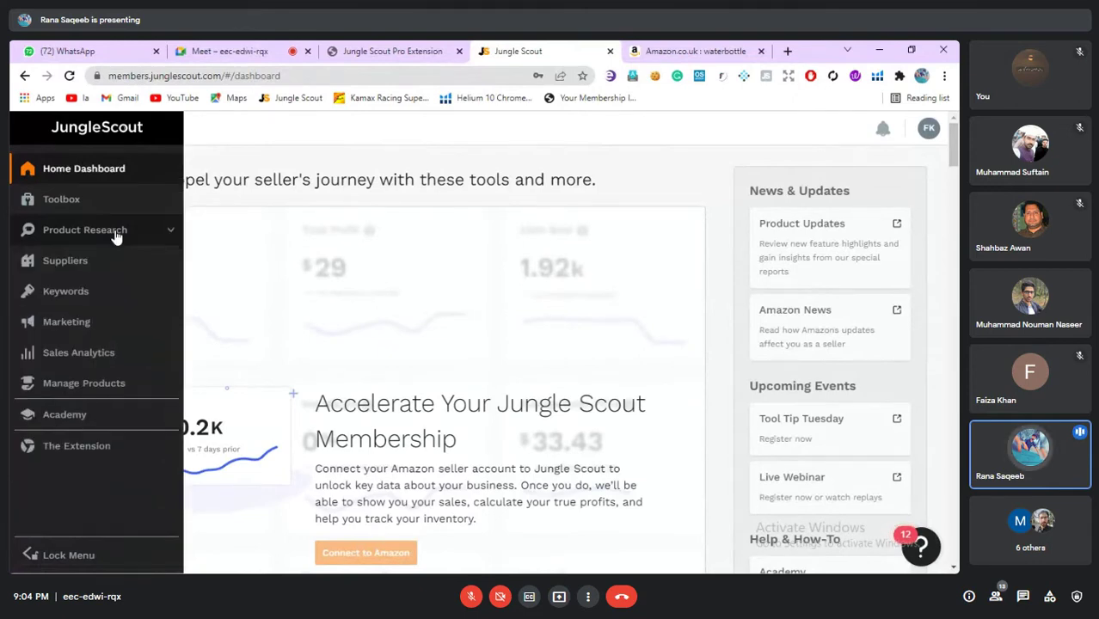
left_click(96, 295)
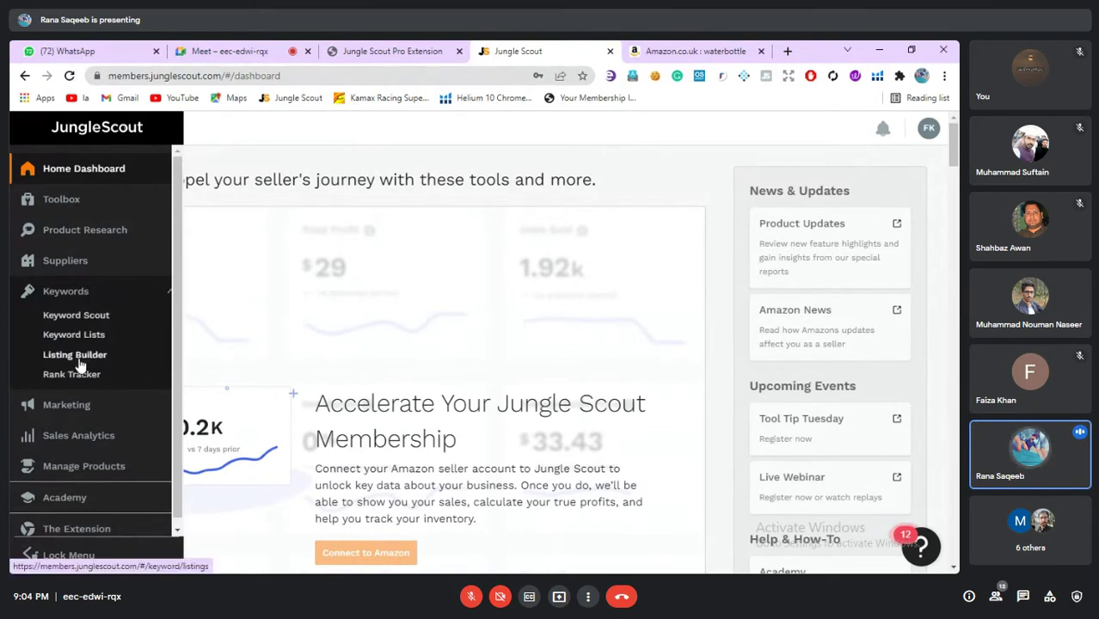
left_click(81, 293)
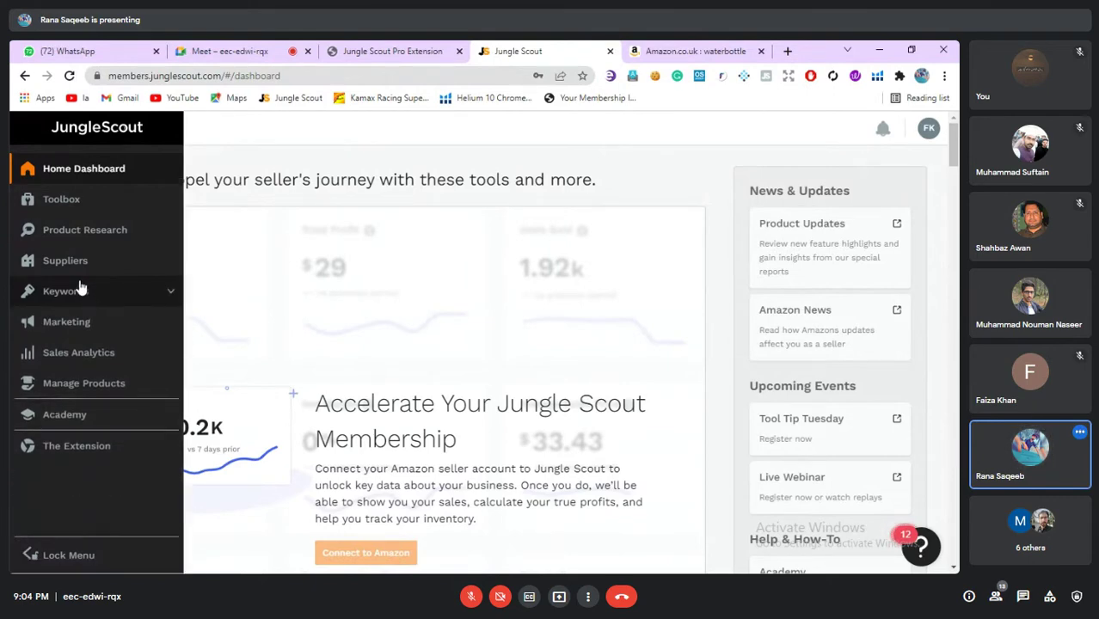
left_click(79, 230)
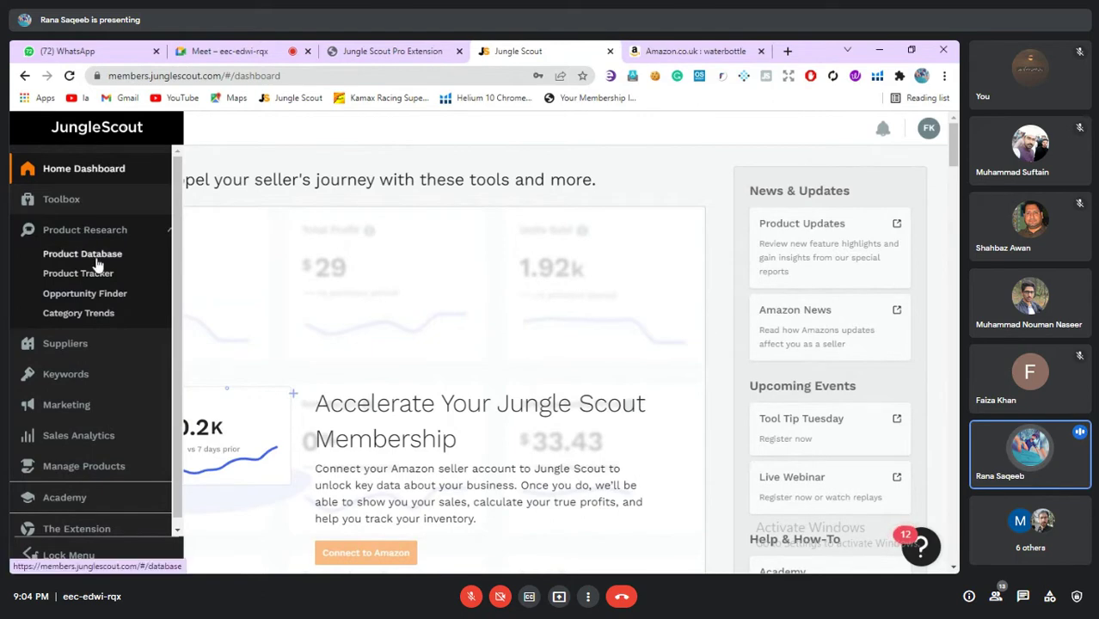
left_click(97, 257)
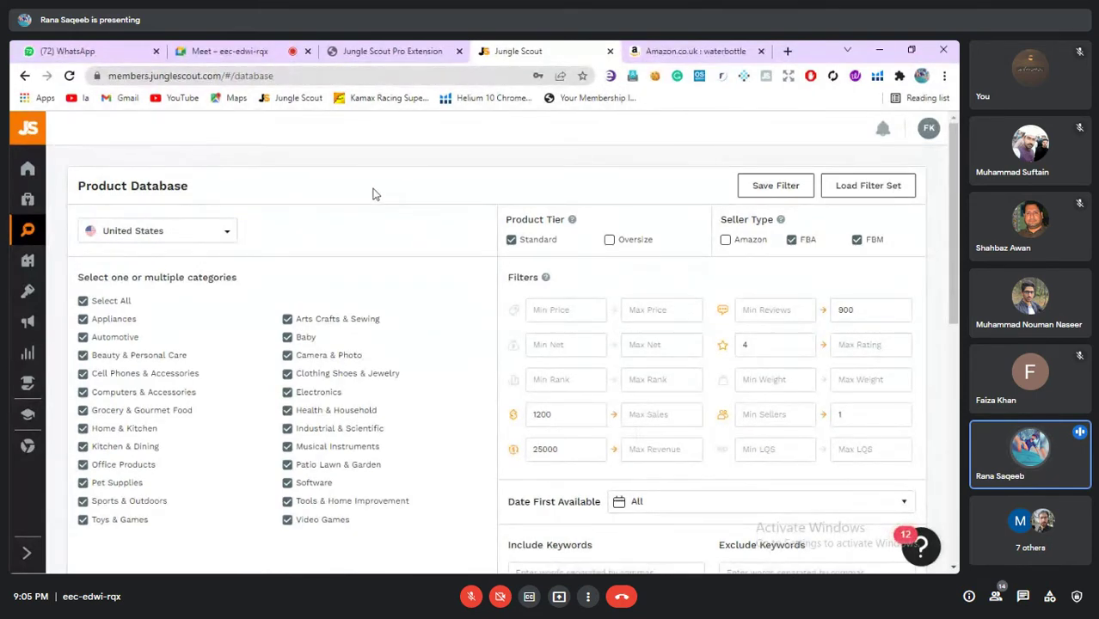
Set the marketplace to United Kingdom and select all product categories
left_click(228, 237)
left_click(155, 339)
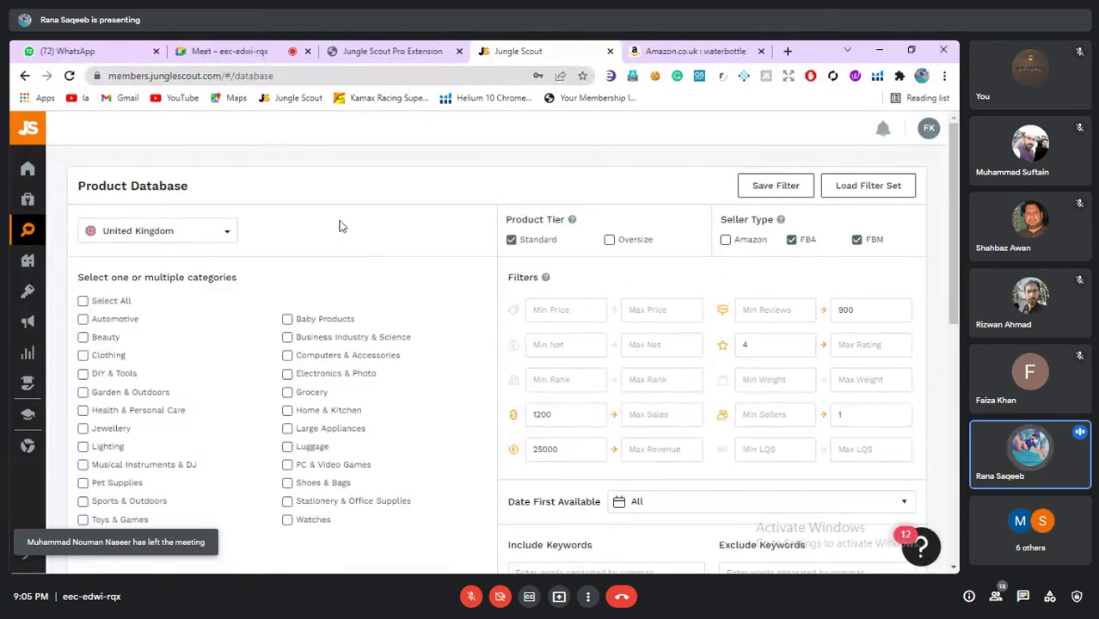
left_click(83, 300)
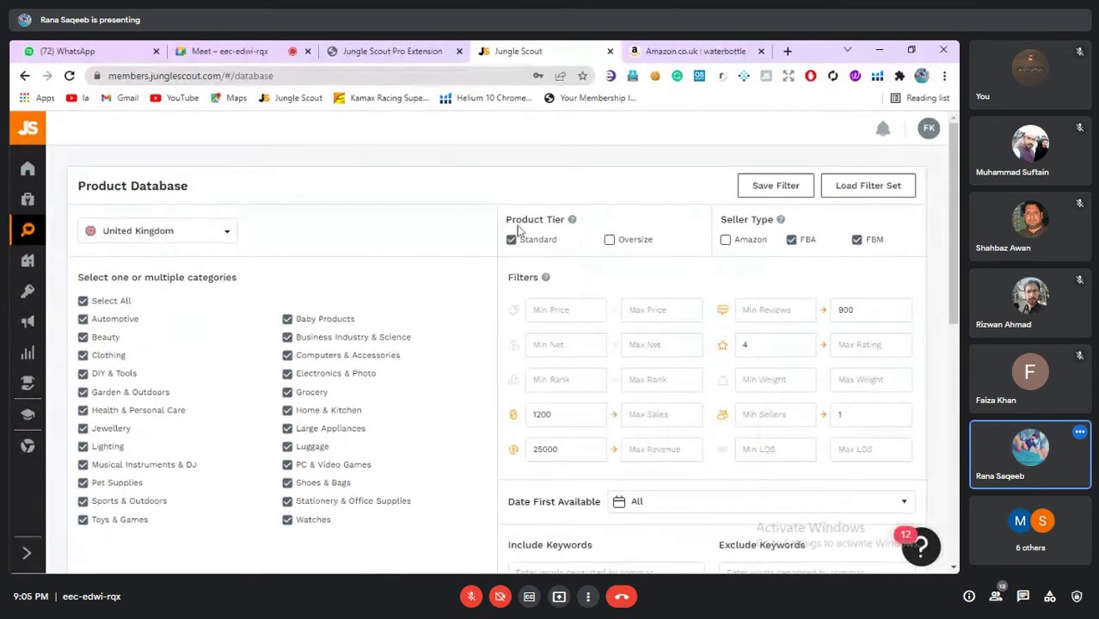
Examine the Product Tier and Seller Type options of the product search
left_click_drag(520, 220, 579, 227)
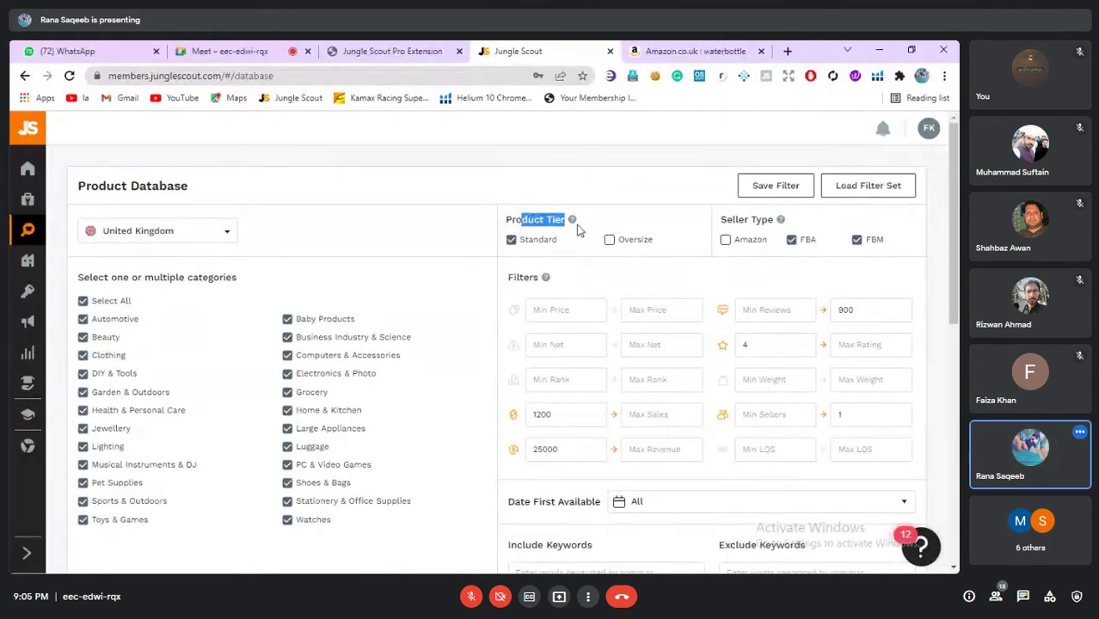
left_click(568, 247)
left_click(535, 244)
left_click(535, 245)
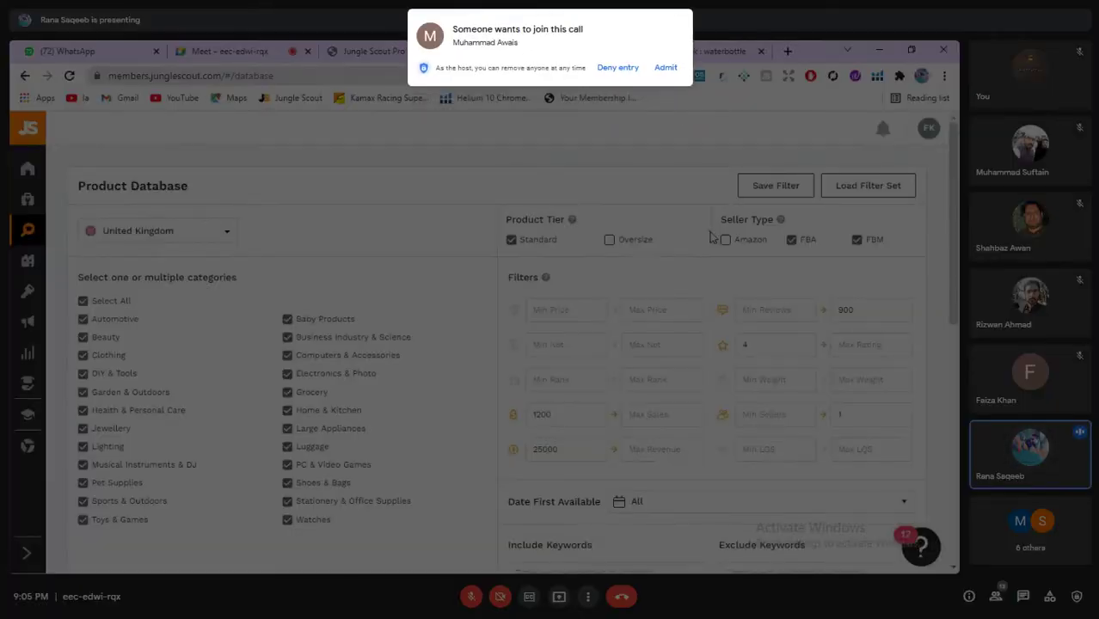
left_click_drag(710, 236, 716, 206)
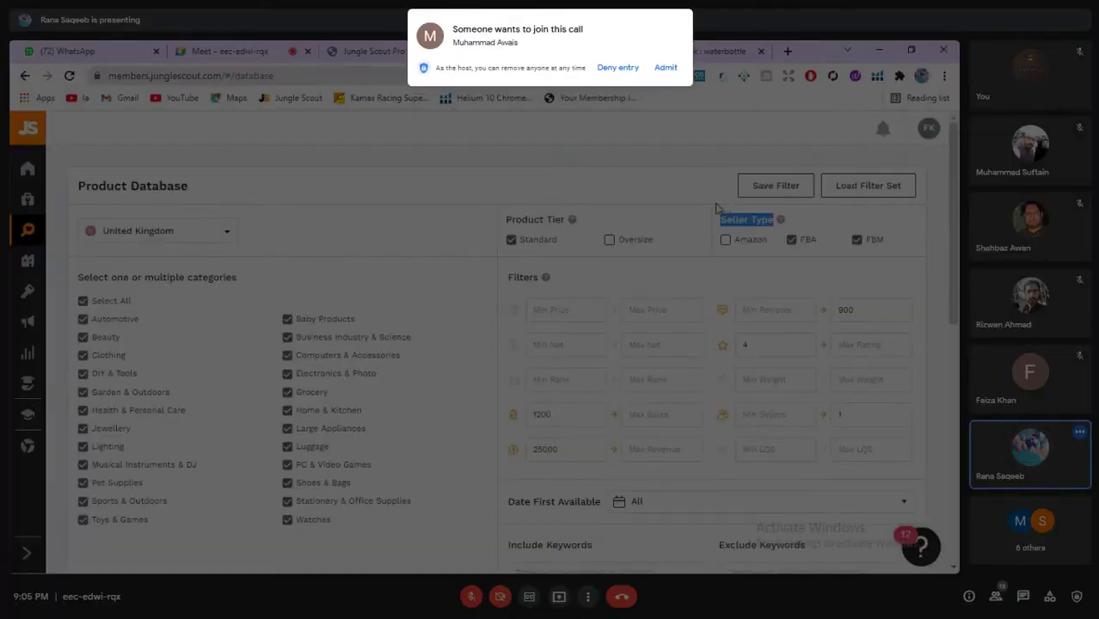
left_click(716, 207)
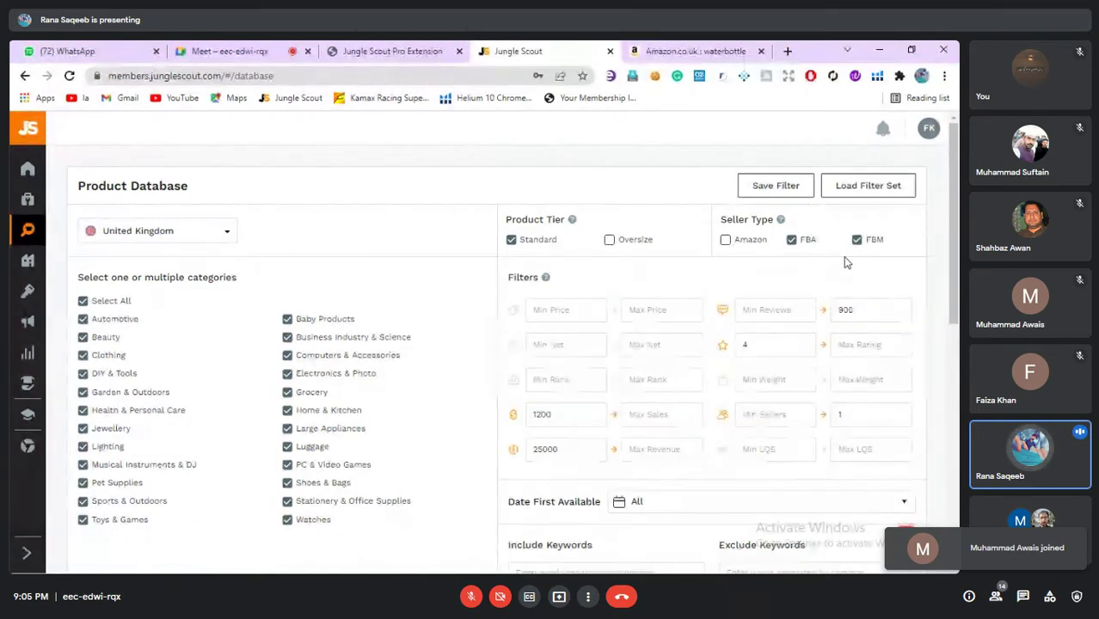
left_click(730, 248)
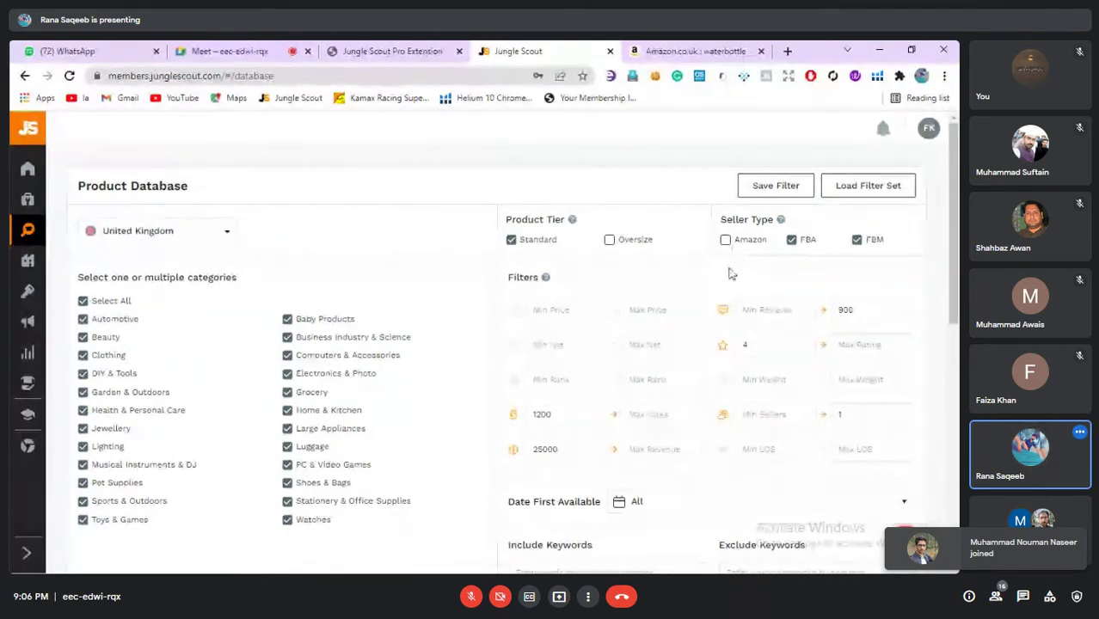
Set the price filter to a minimum of 15 and a maximum of 50
left_click(568, 310)
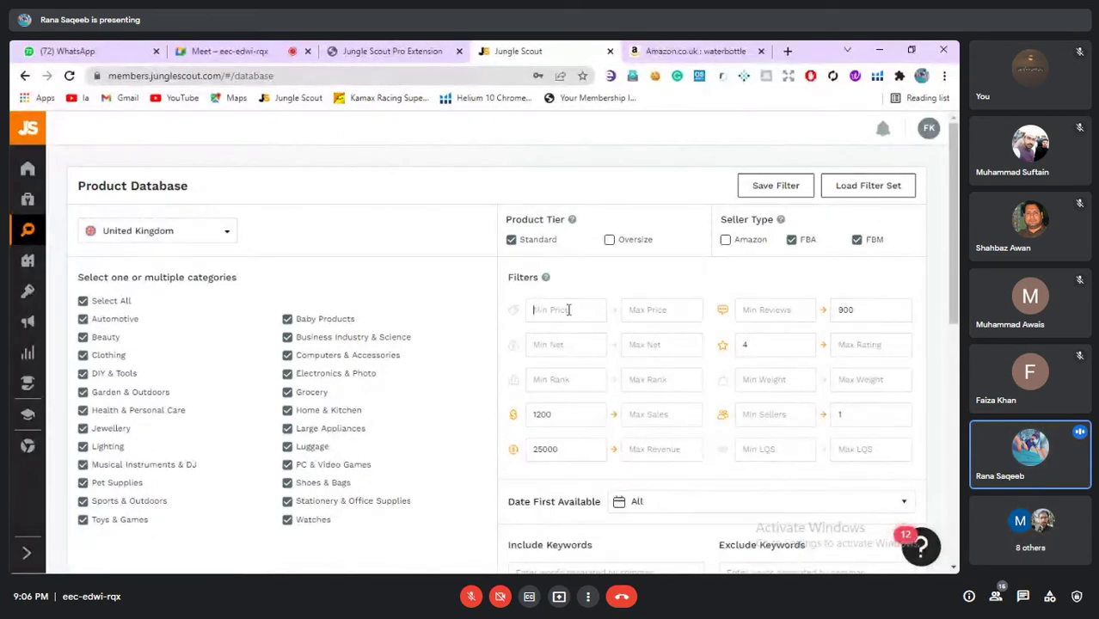
type("15")
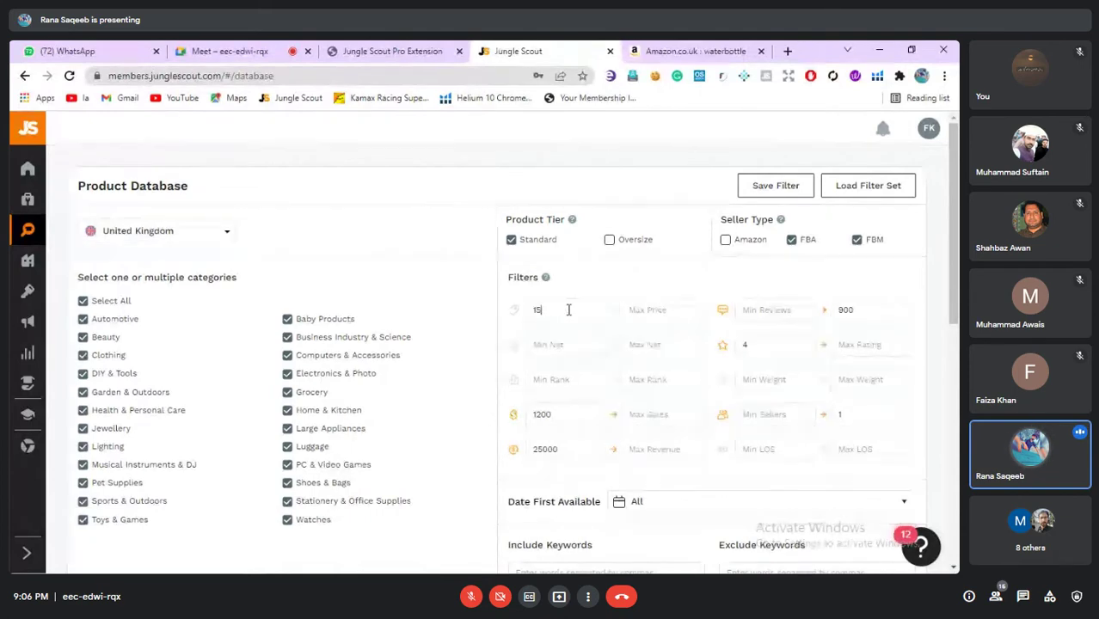
left_click(648, 310)
type("50")
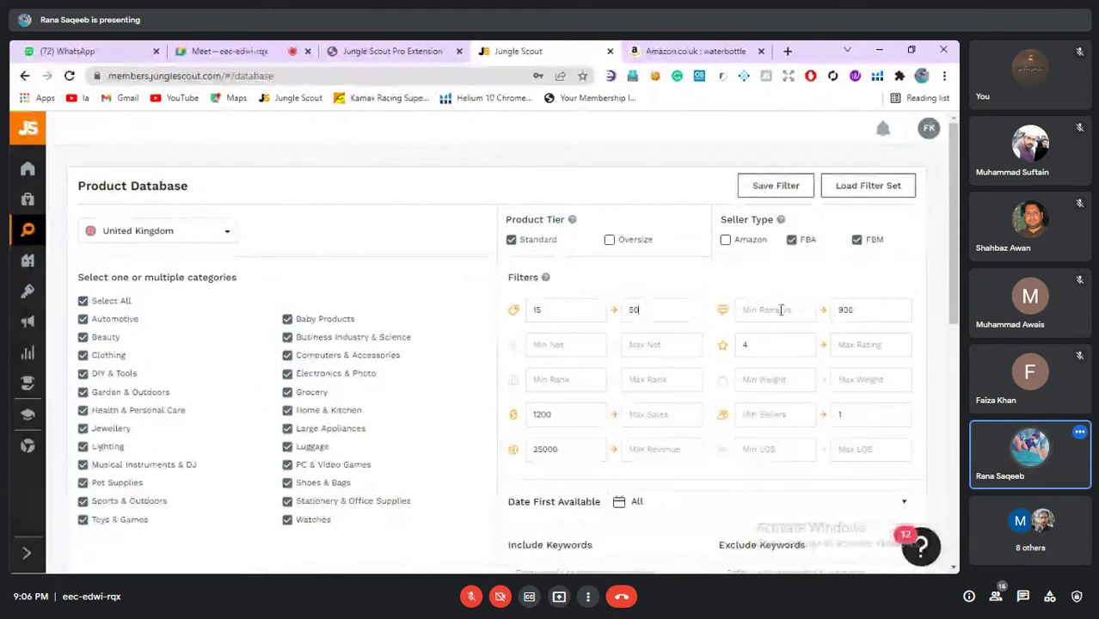
double_click(871, 310)
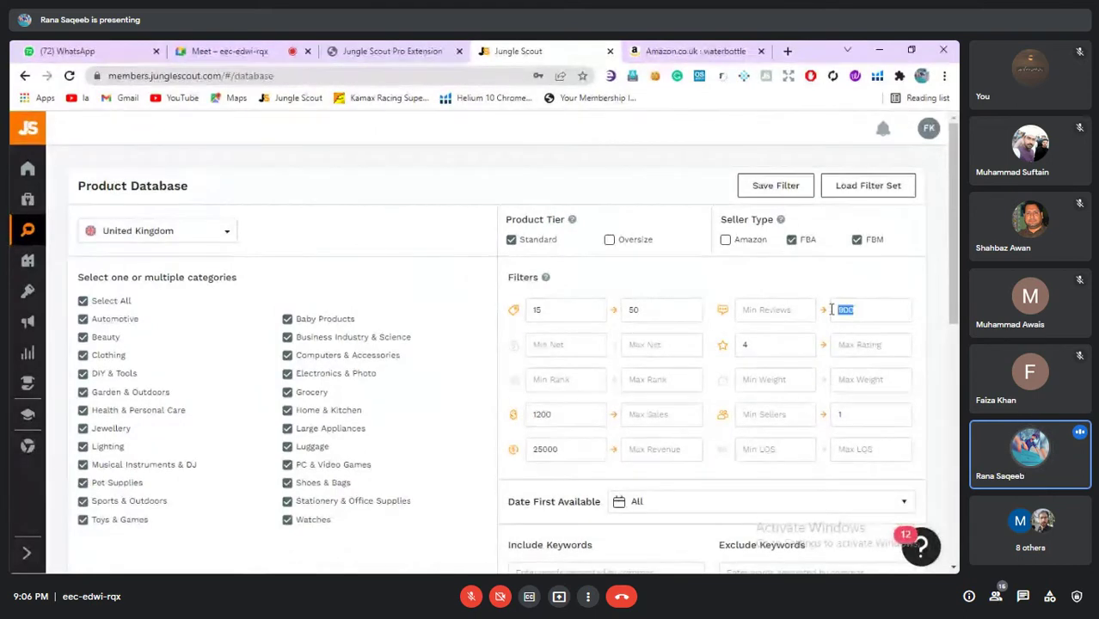
left_click(789, 309)
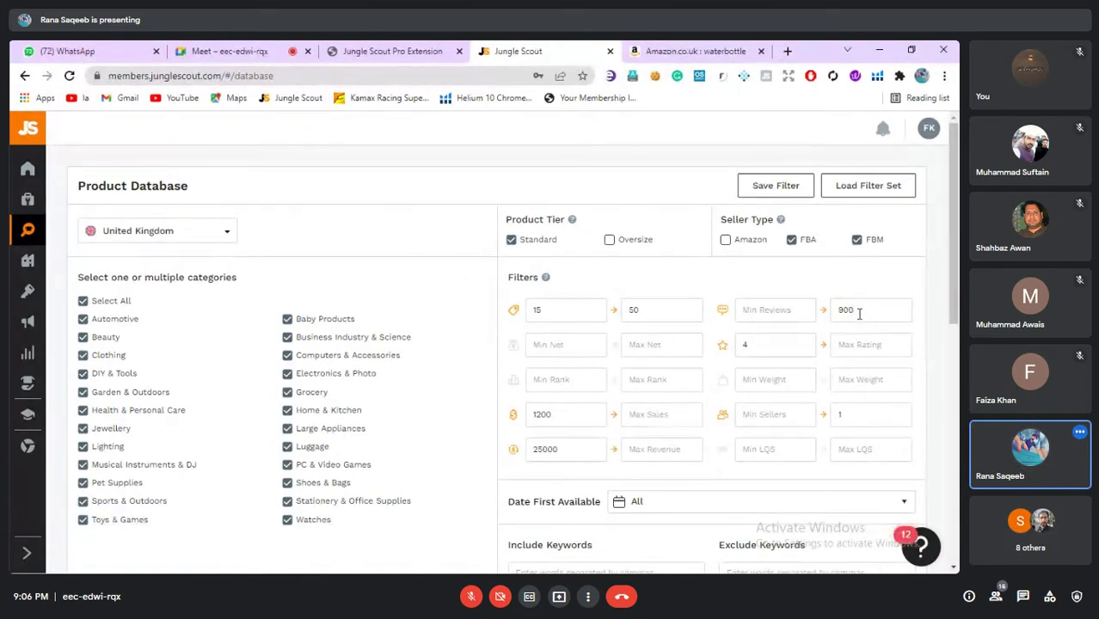
left_click(859, 313)
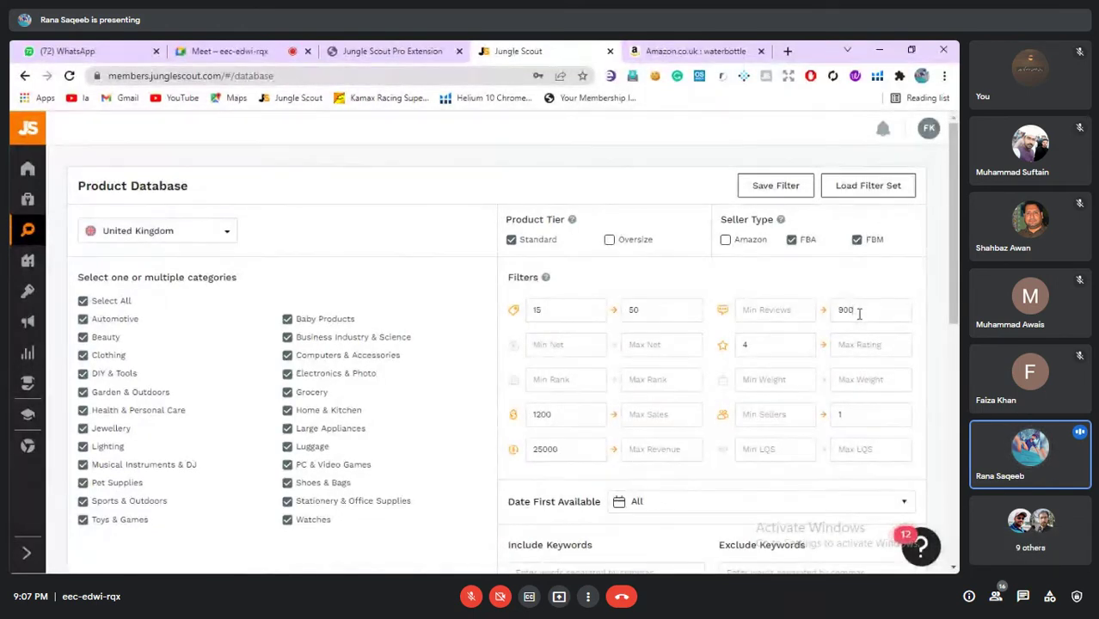
left_click(556, 342)
left_click(657, 311)
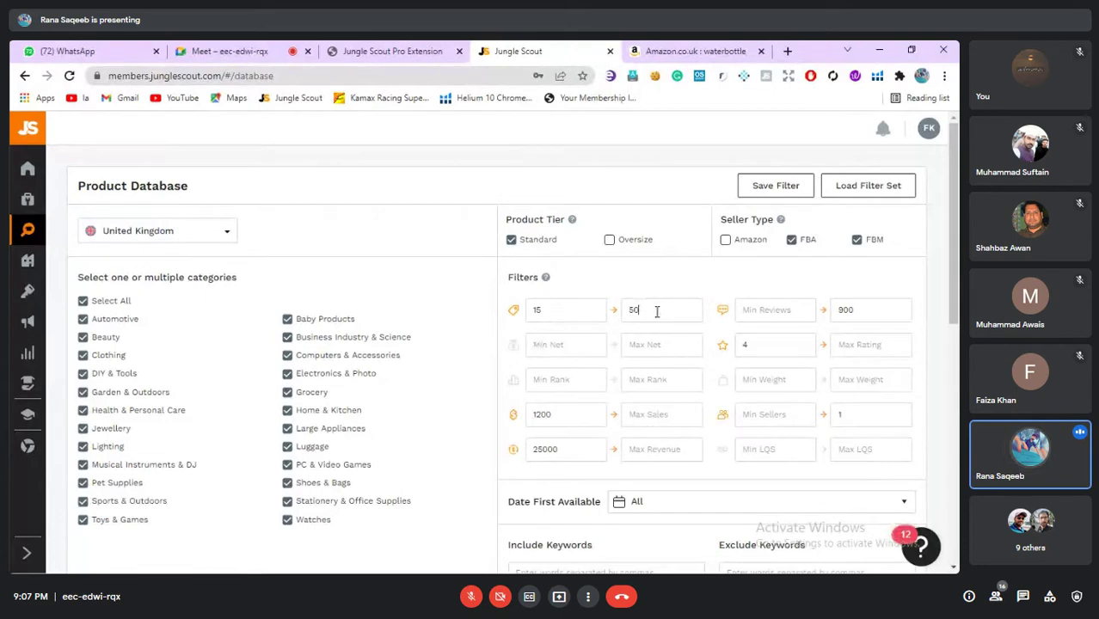
Set the net filter to a minimum of 10 and a maximum of 30
left_click(591, 341)
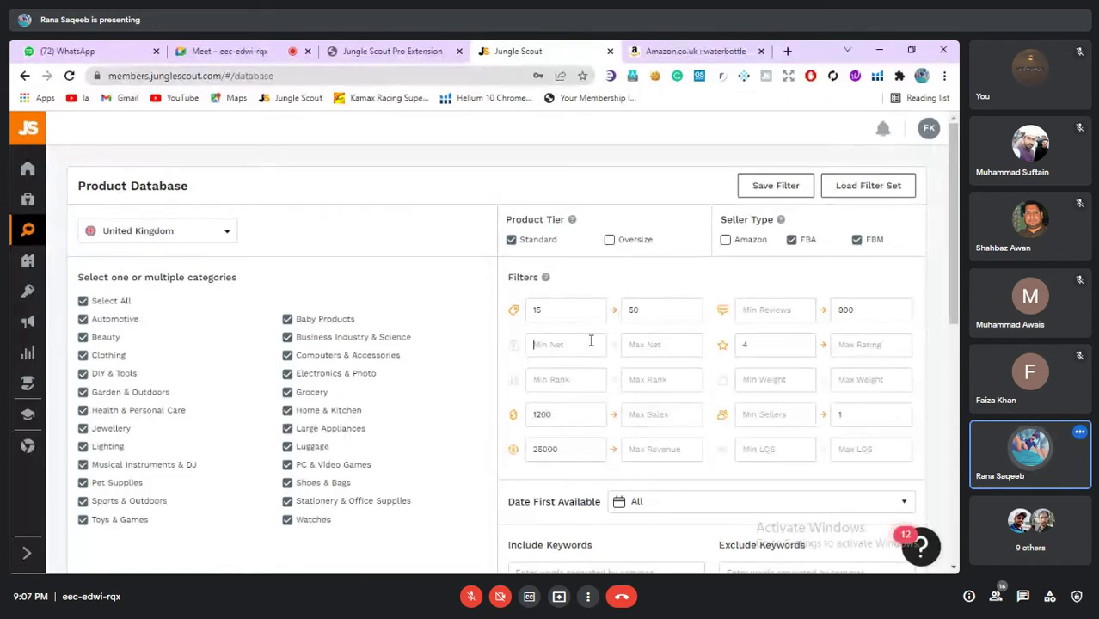
type("10")
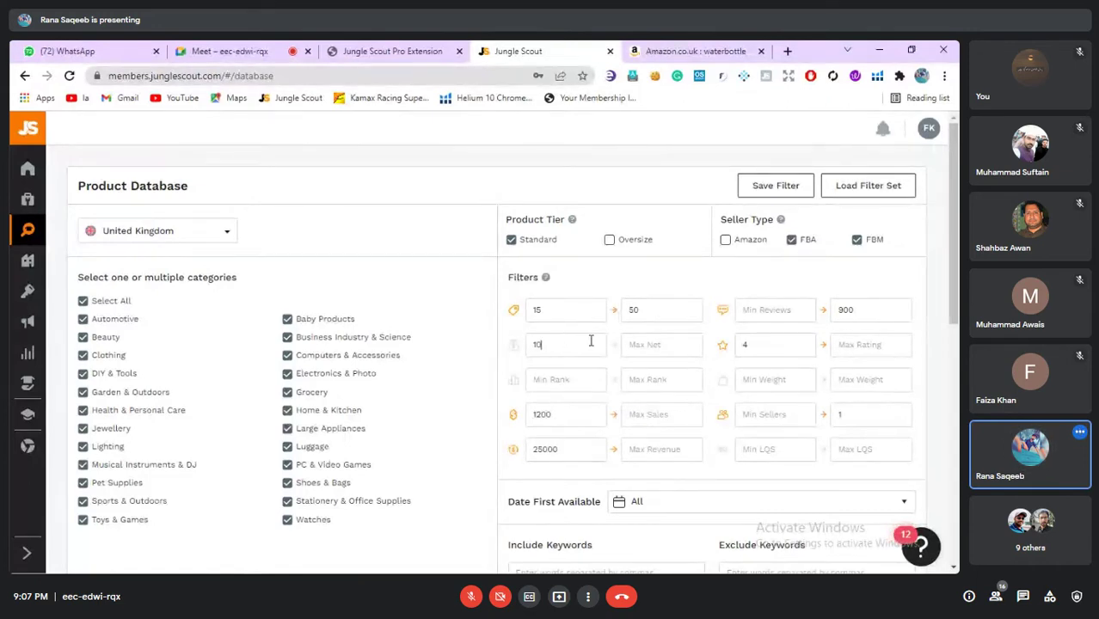
left_click(647, 345)
type("30")
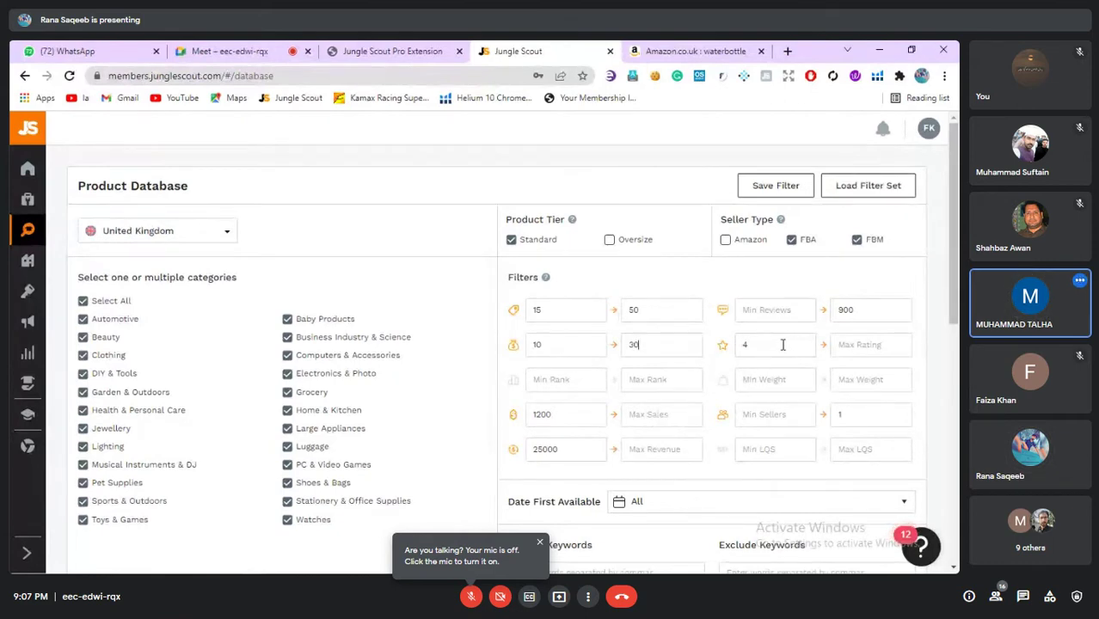
Set the maximum product weight filter to 5
left_click(689, 346)
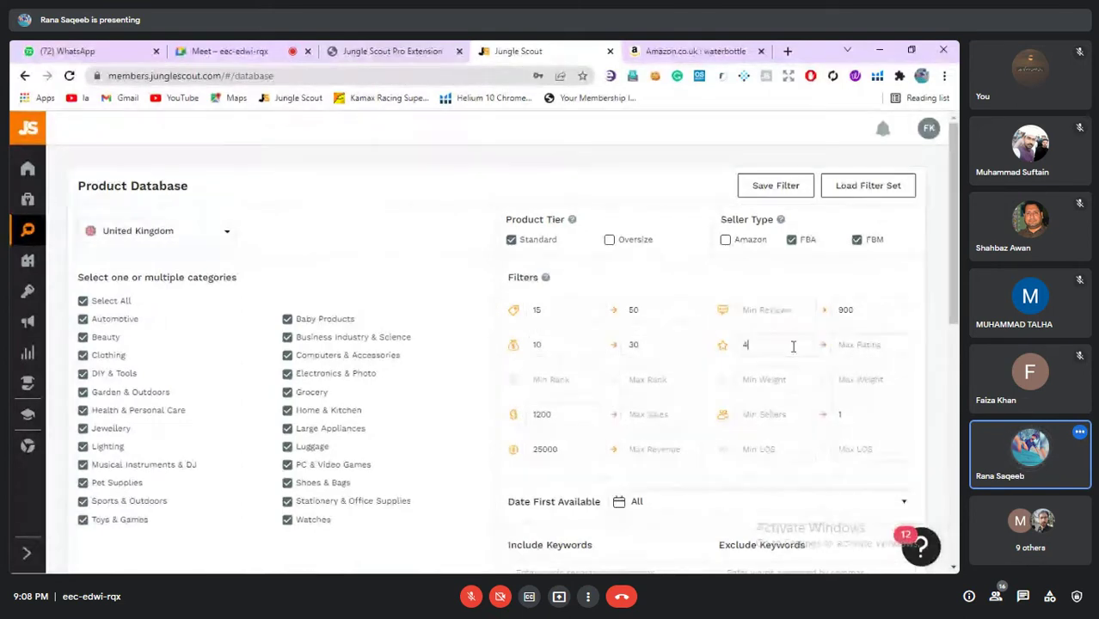
left_click(581, 379)
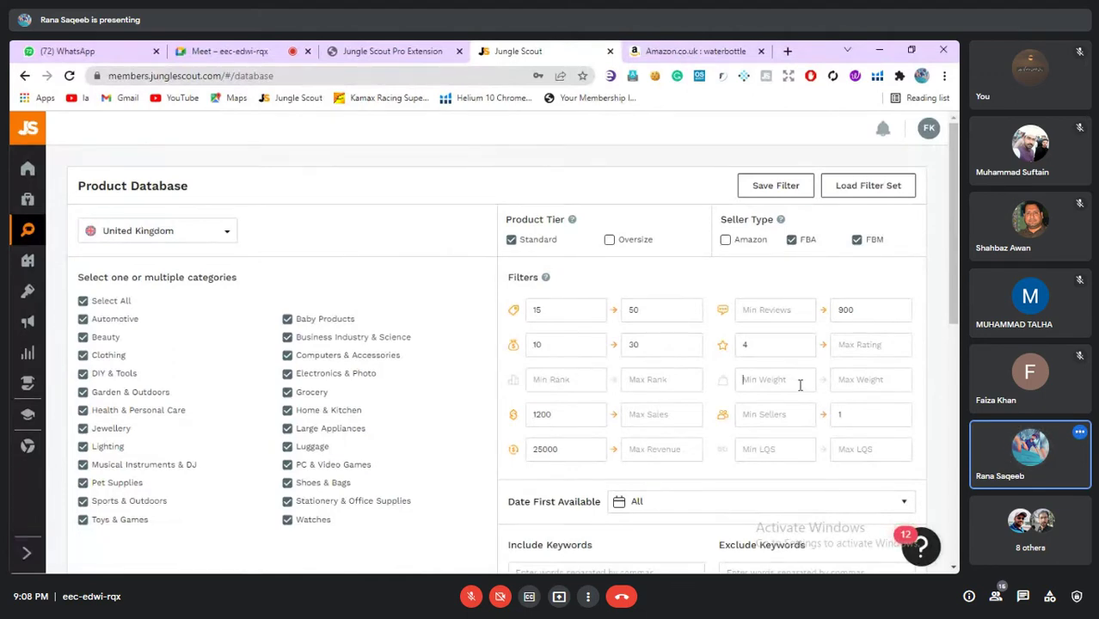
left_click(861, 381)
type("5")
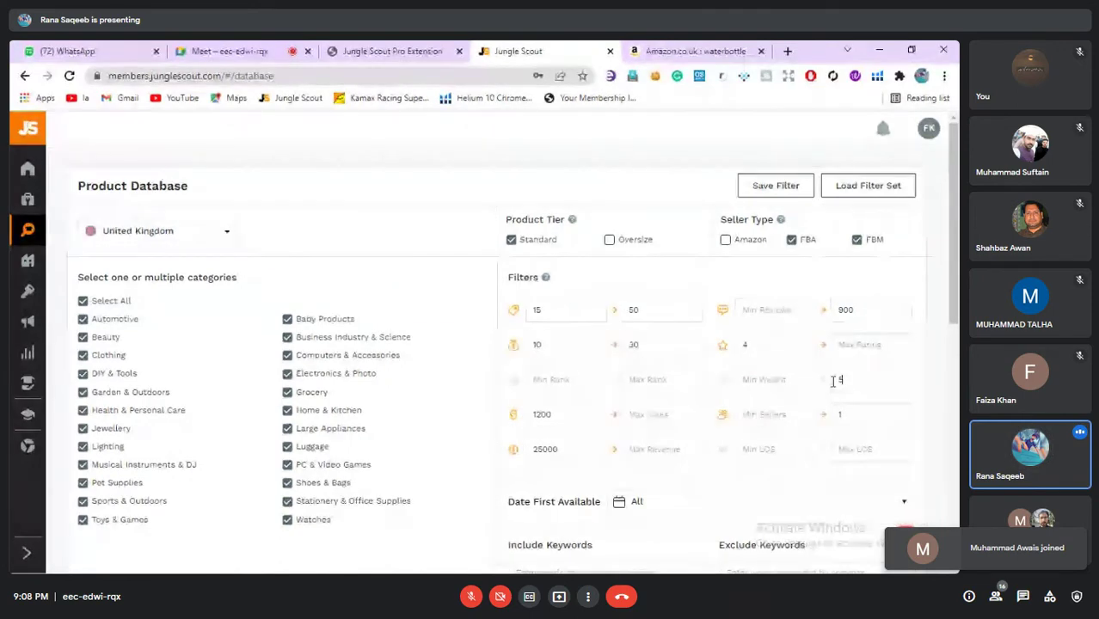
Examine the minimum sales, minimum revenue and number-of-sellers filters
left_click(588, 417)
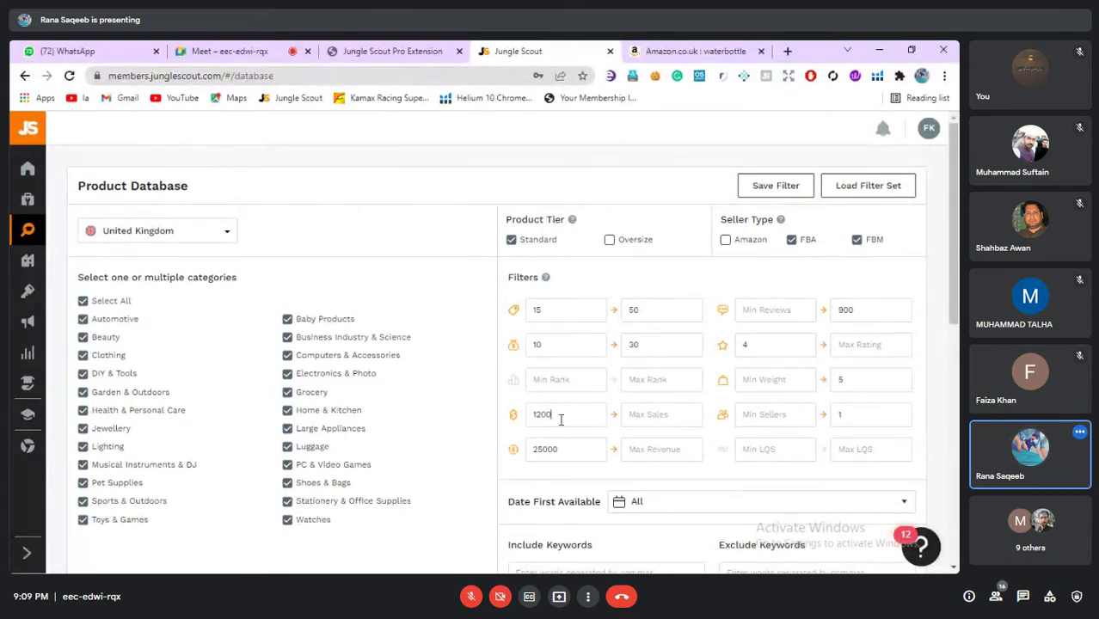
left_click_drag(559, 417, 531, 449)
left_click(561, 417)
left_click_drag(568, 445, 529, 448)
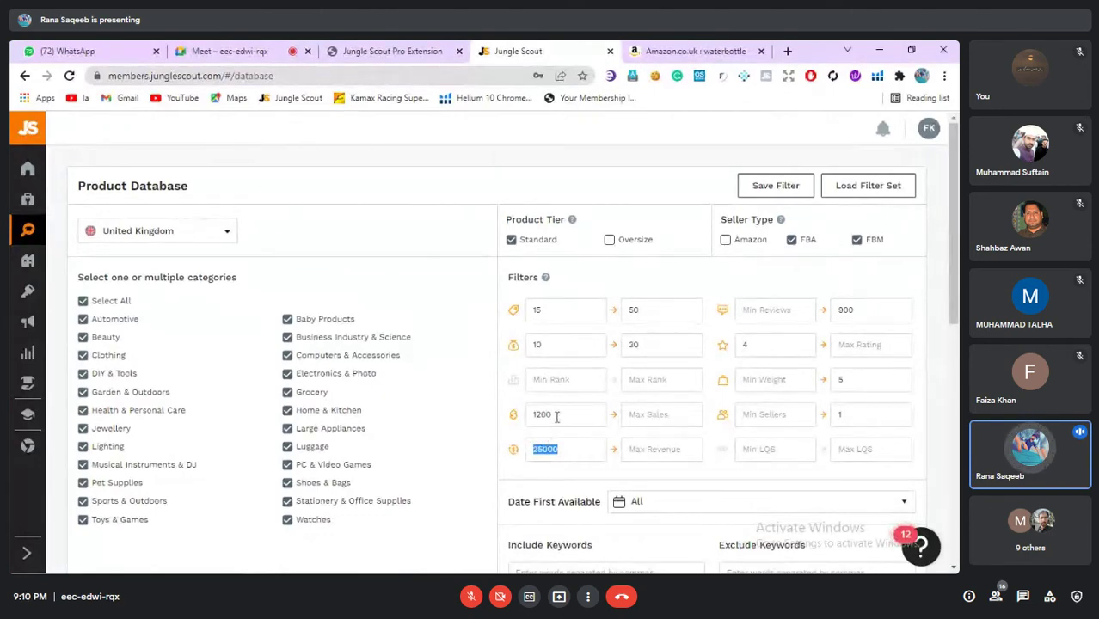
left_click(556, 416)
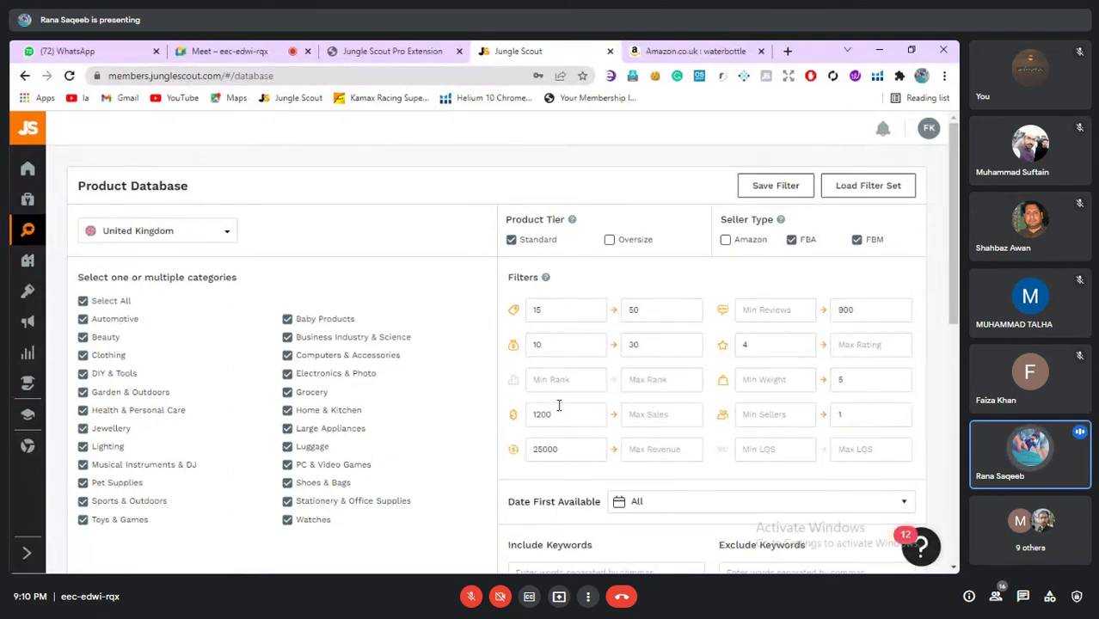
left_click_drag(558, 411, 530, 412)
left_click_drag(568, 450, 531, 450)
left_click(561, 423)
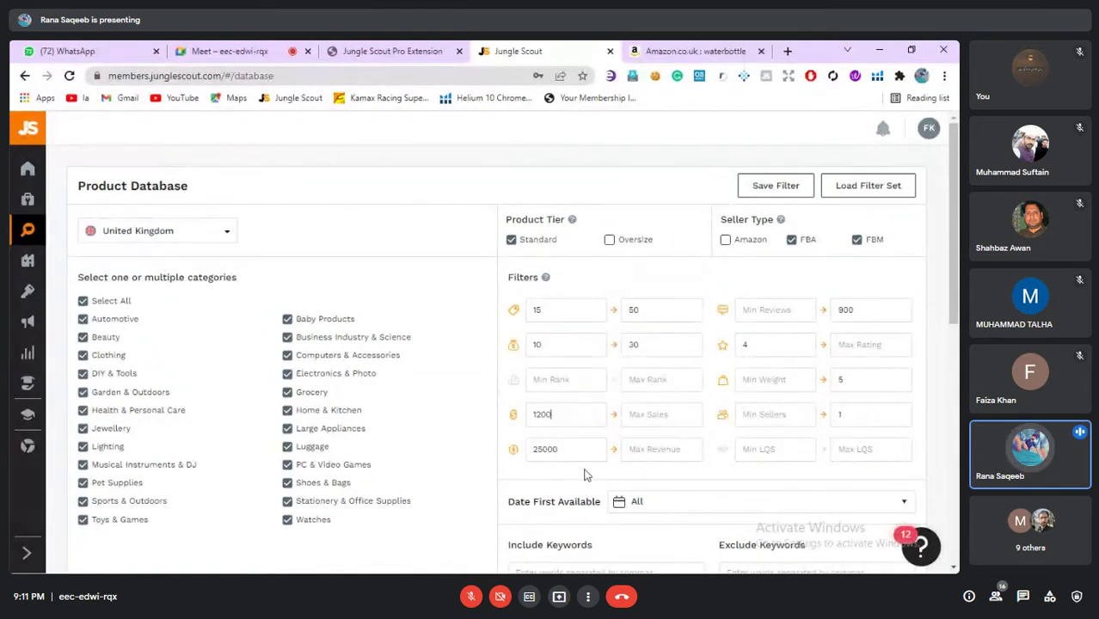
left_click(795, 417)
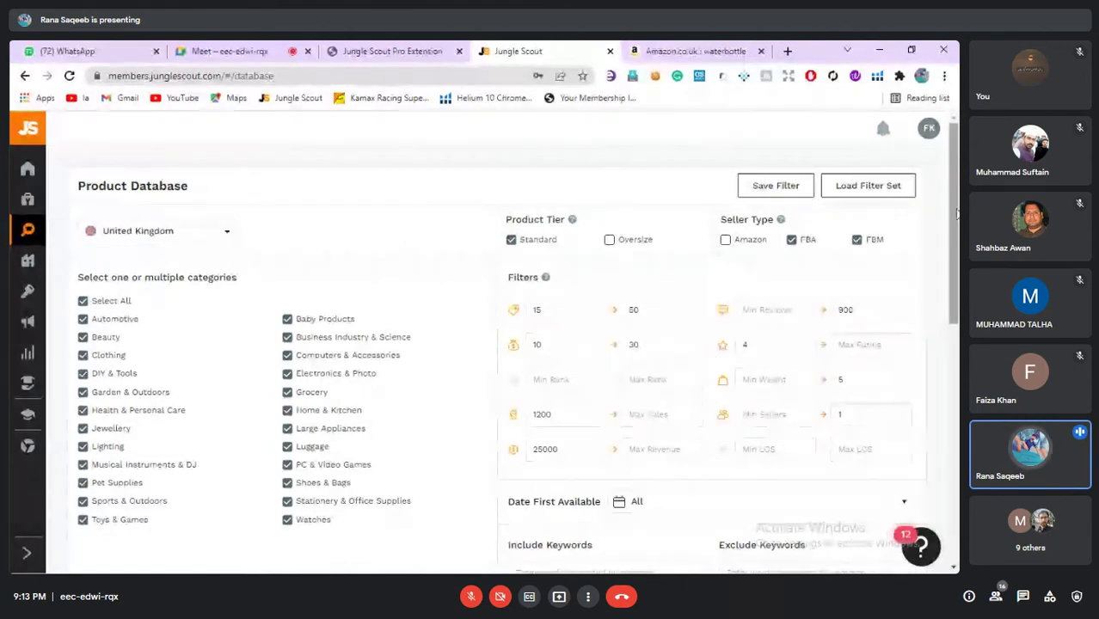
Examine the Date First Available, Include Keywords and Exclude Keywords filters, leaving the date range on All
left_click_drag(957, 214, 958, 274)
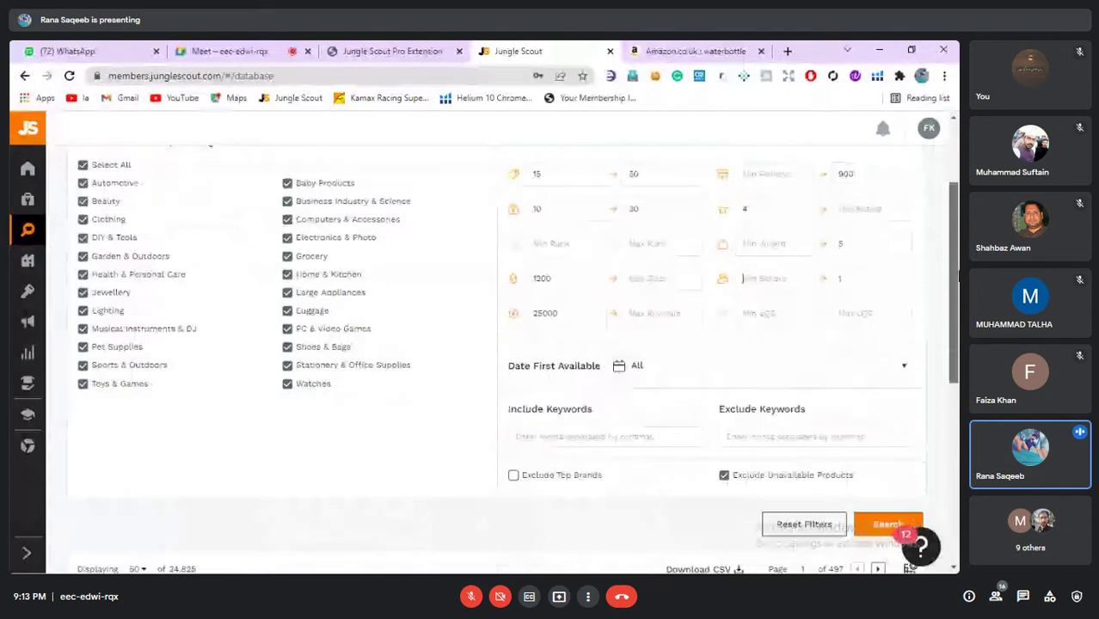
left_click(903, 368)
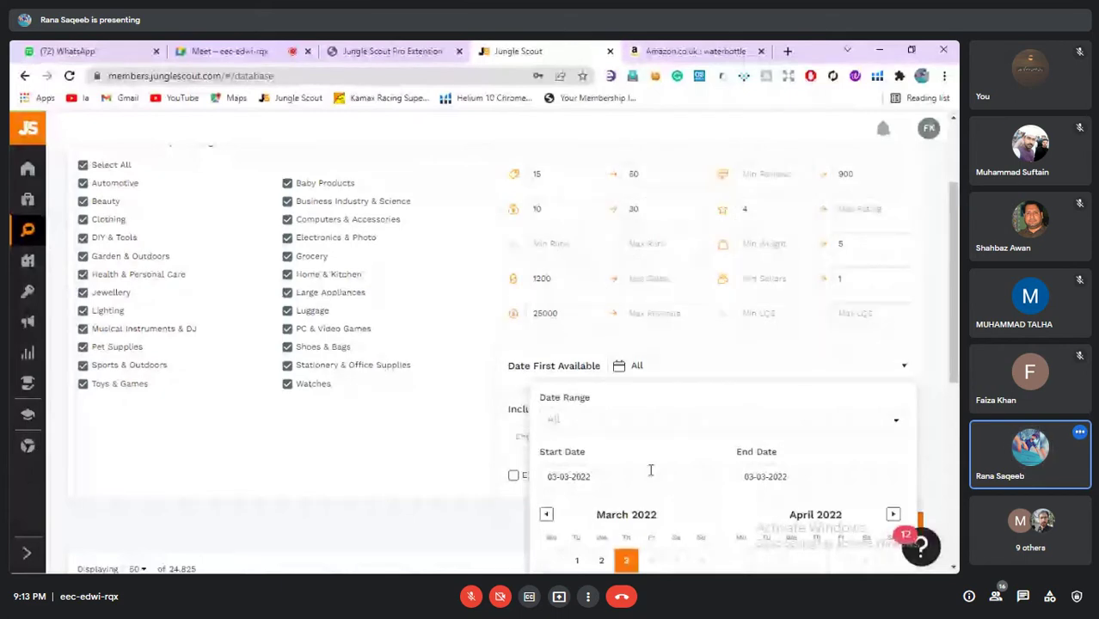
left_click(501, 384)
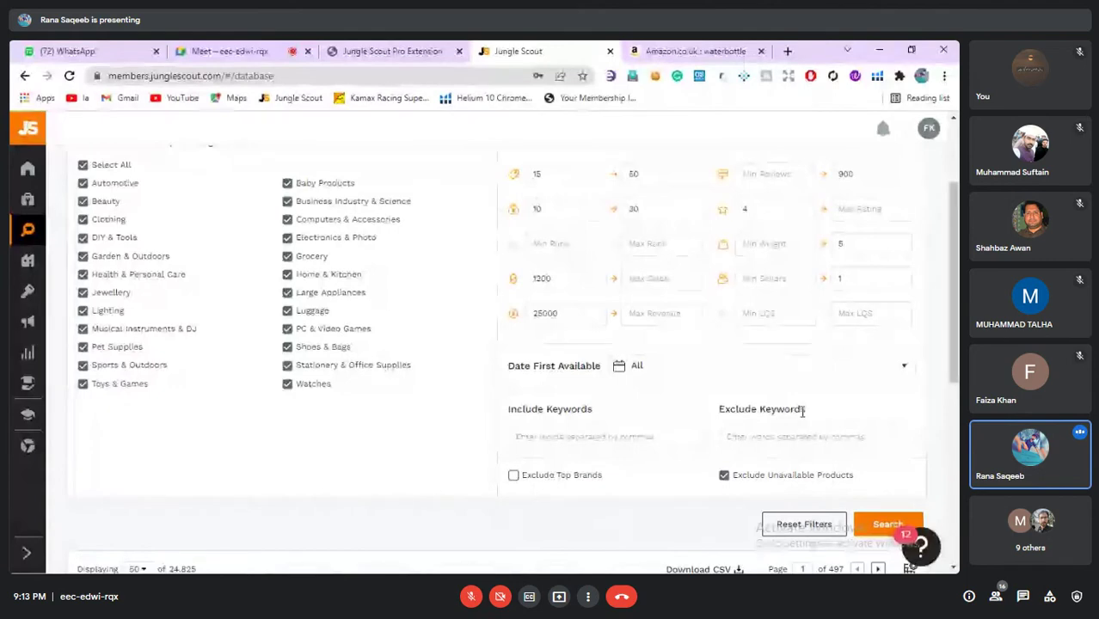
left_click(637, 439)
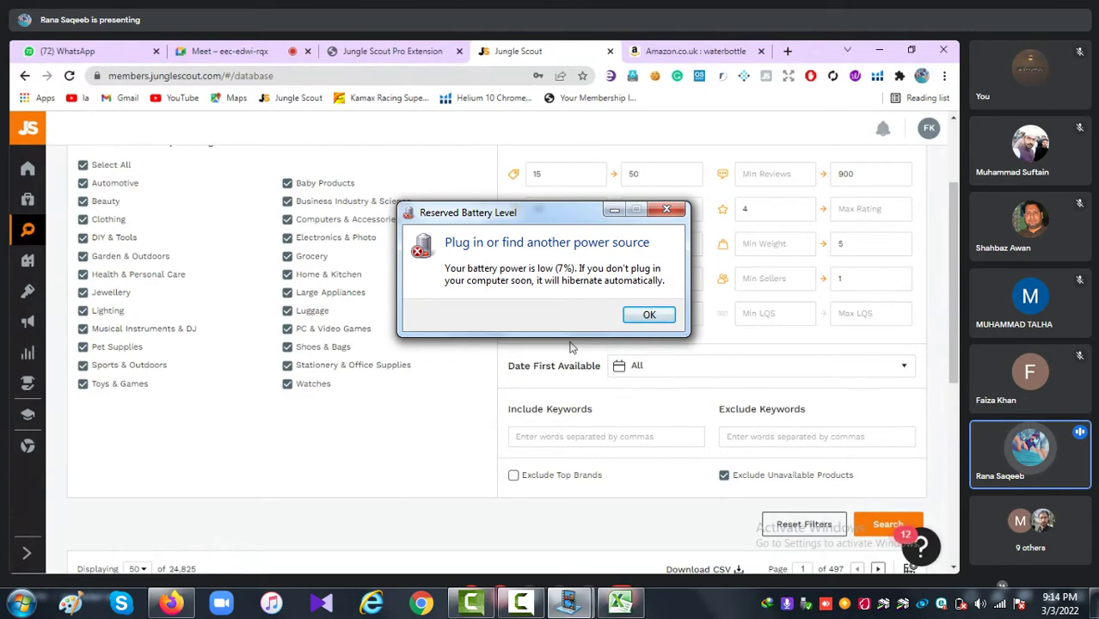
left_click(808, 434)
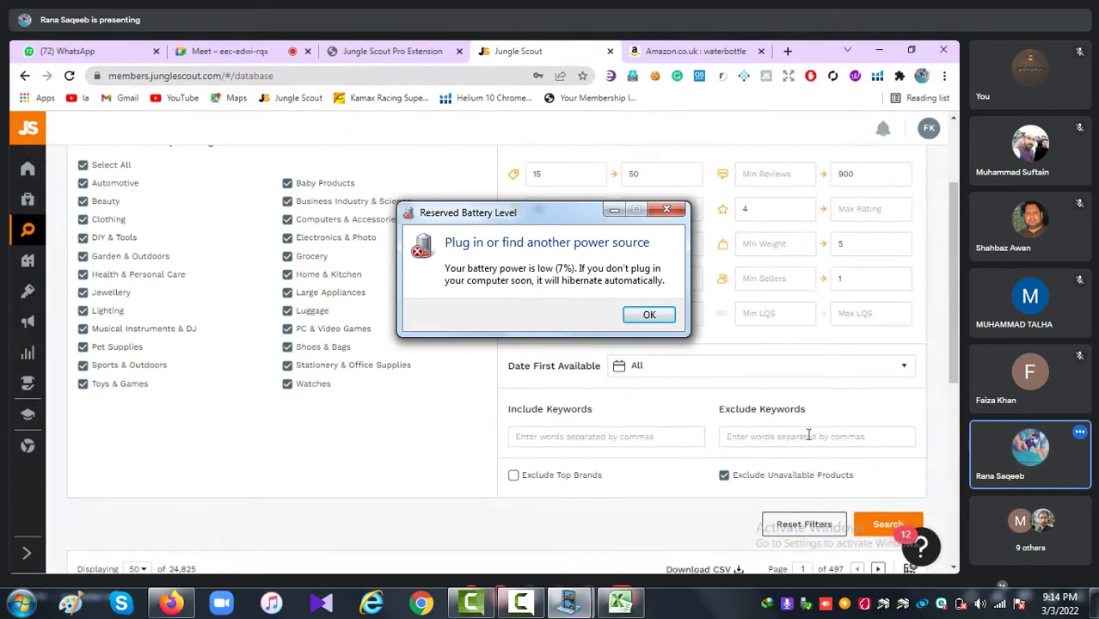
Dismiss the low-battery warning, exclude top brands and search the product database with the configured filters
key("Return")
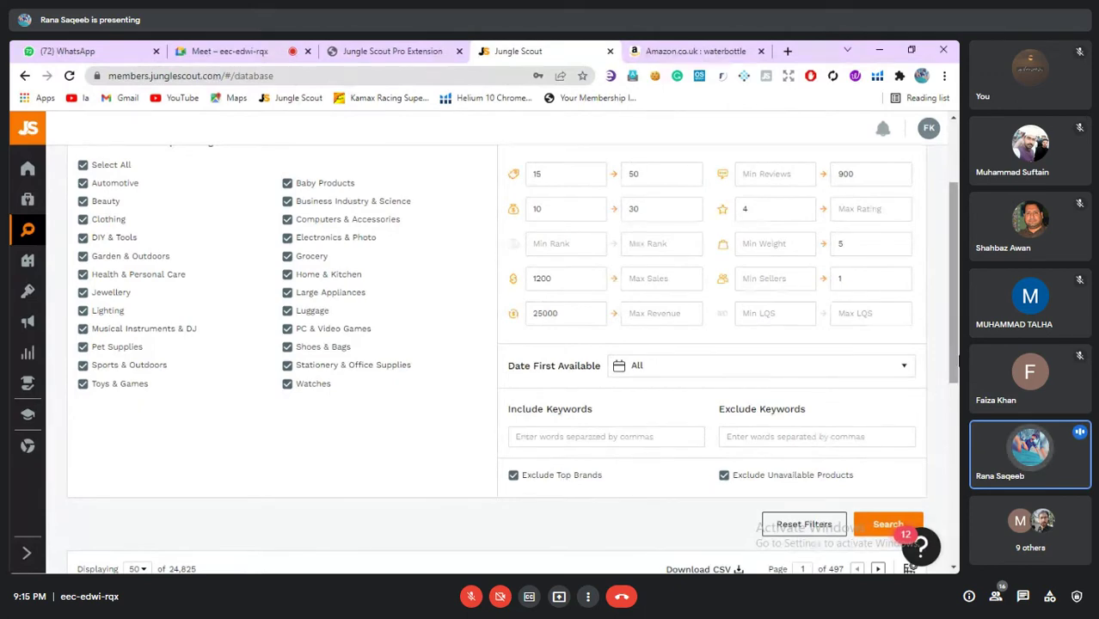
scroll(888, 478, "down", 1)
left_click(886, 493)
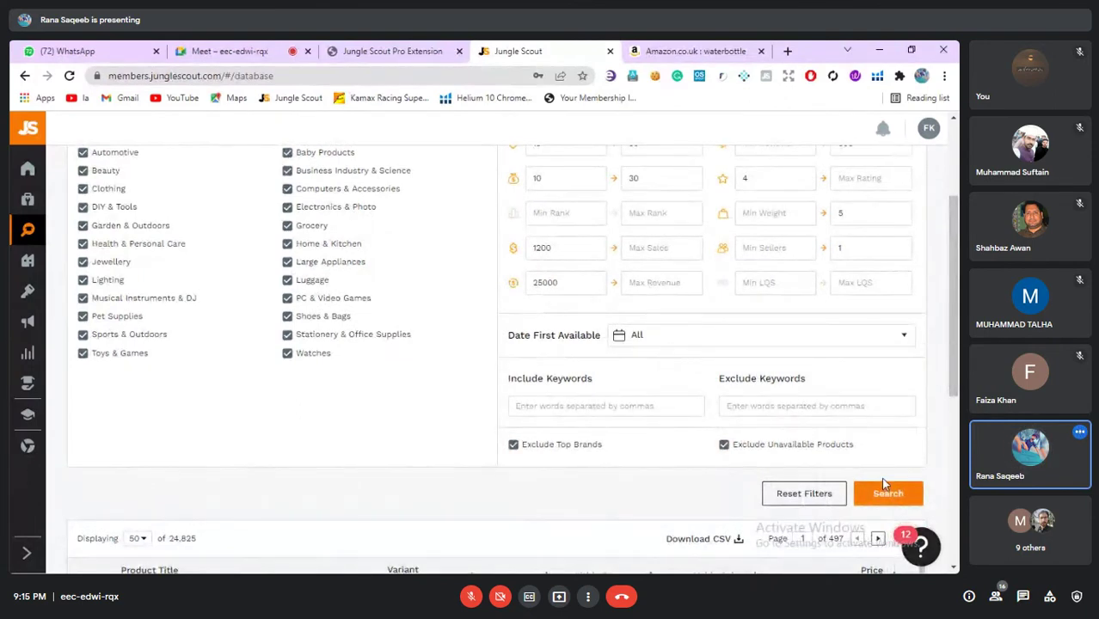
left_click(881, 495)
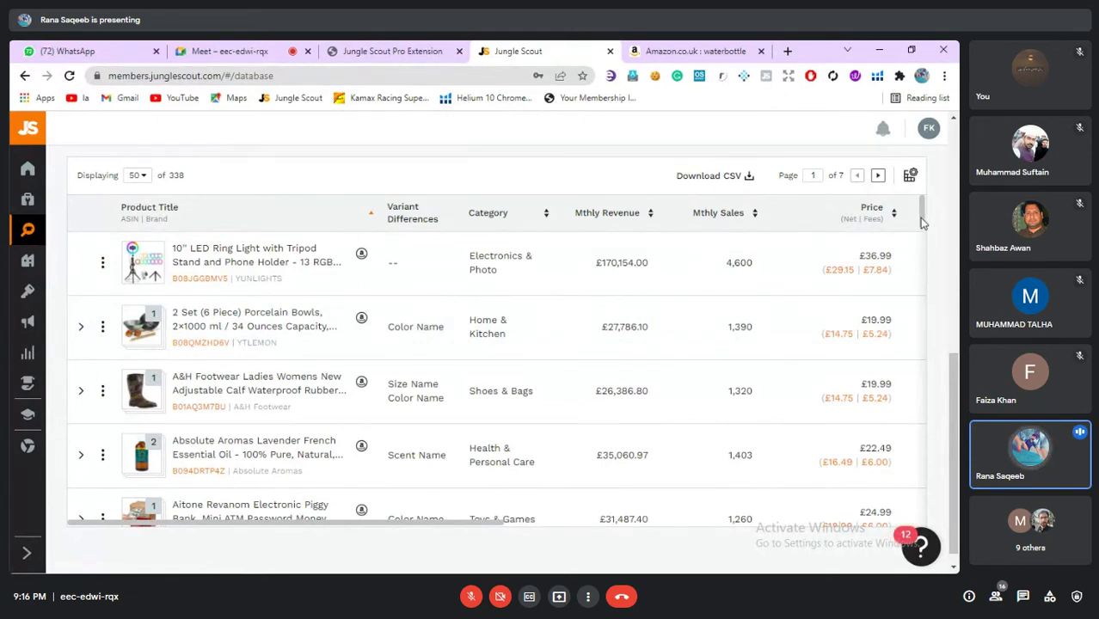
Browse the first page of product results down to the BuildLife Motivational water bottle
left_click_drag(922, 222, 925, 226)
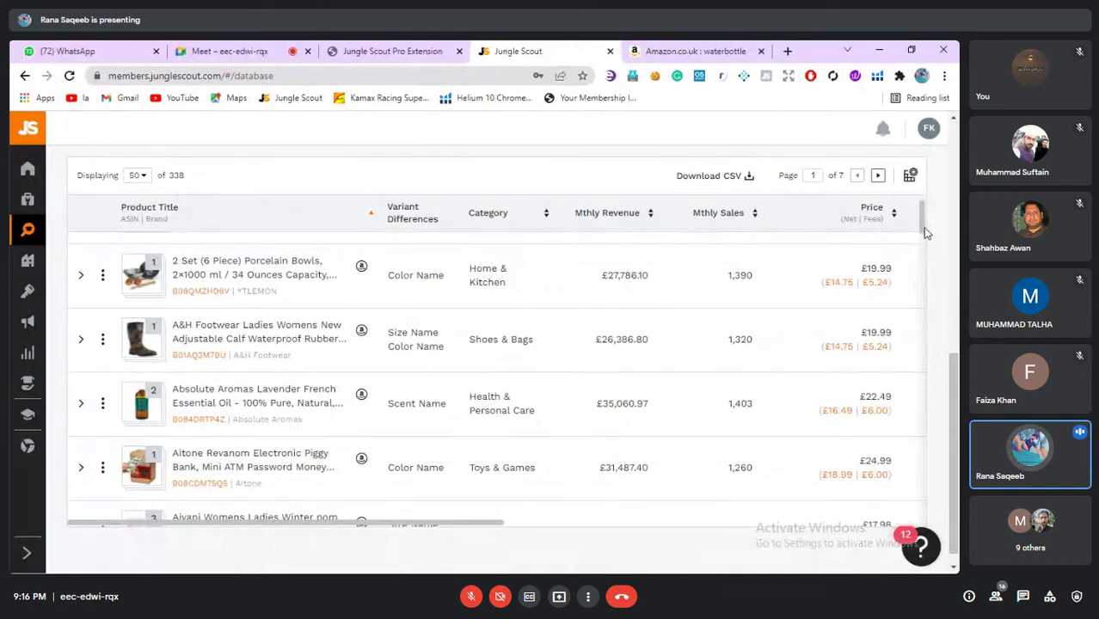
left_click_drag(923, 225, 926, 237)
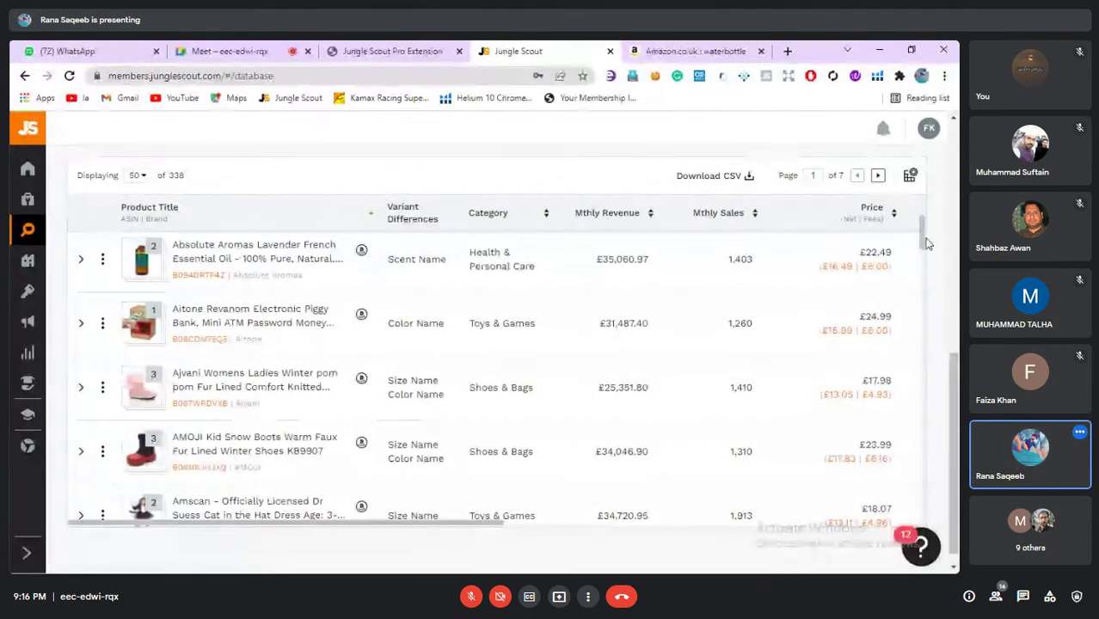
left_click_drag(925, 244, 933, 263)
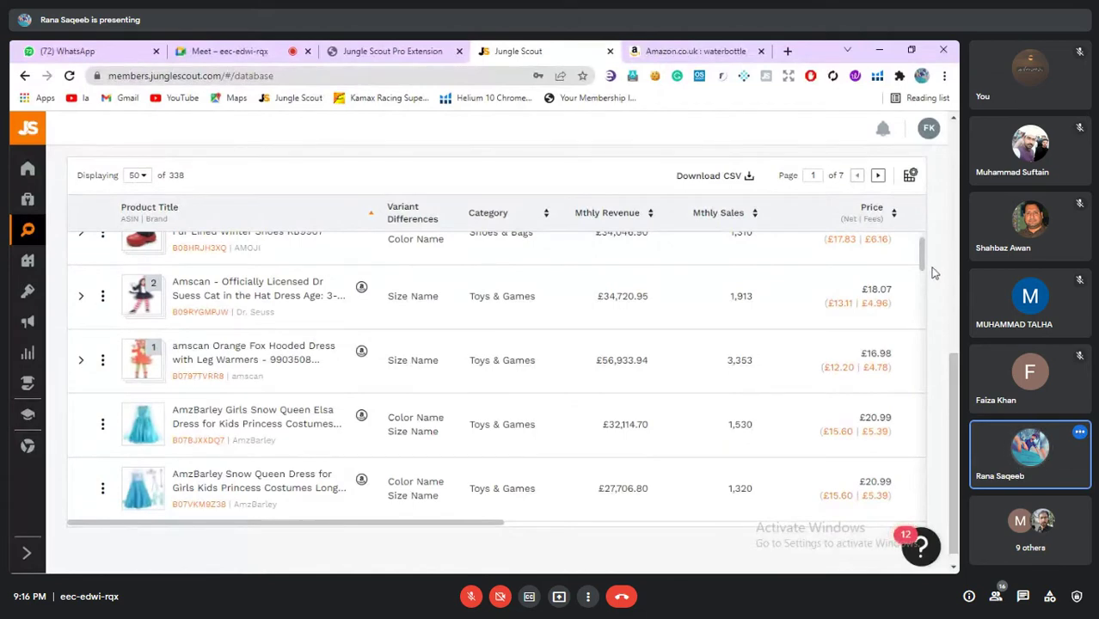
scroll(935, 272, "down", 5)
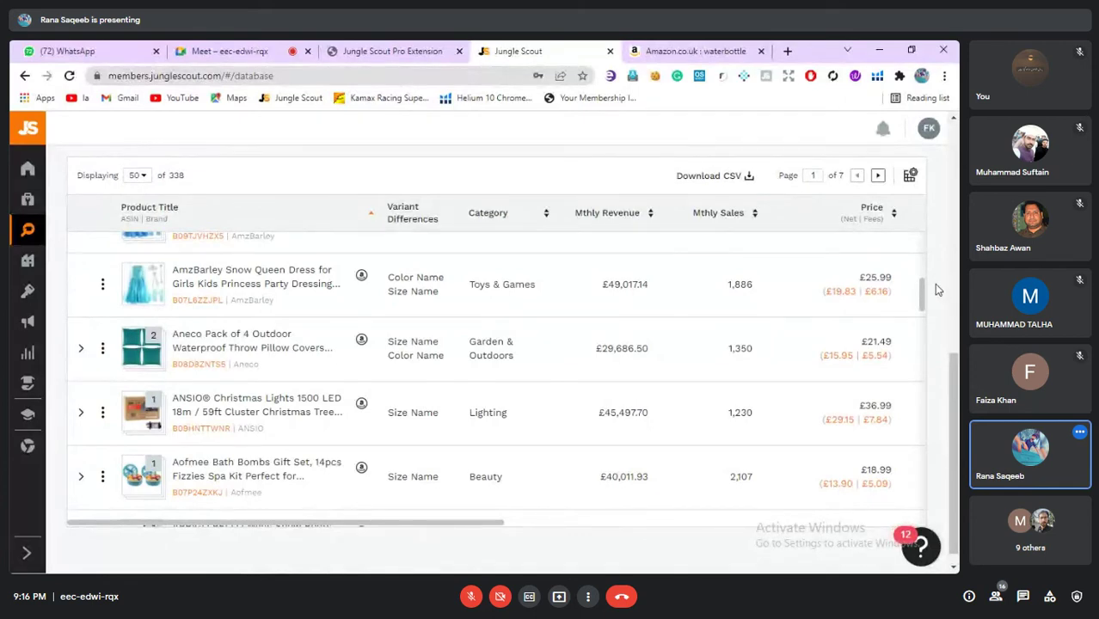
scroll(924, 296, "down", 1)
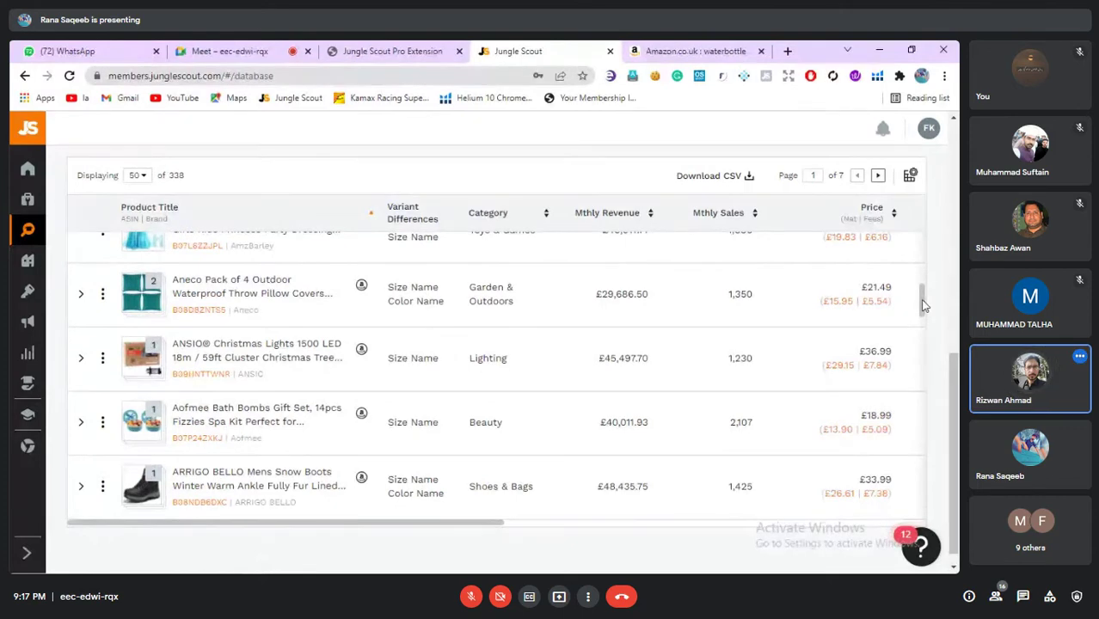
scroll(925, 307, "down", 1)
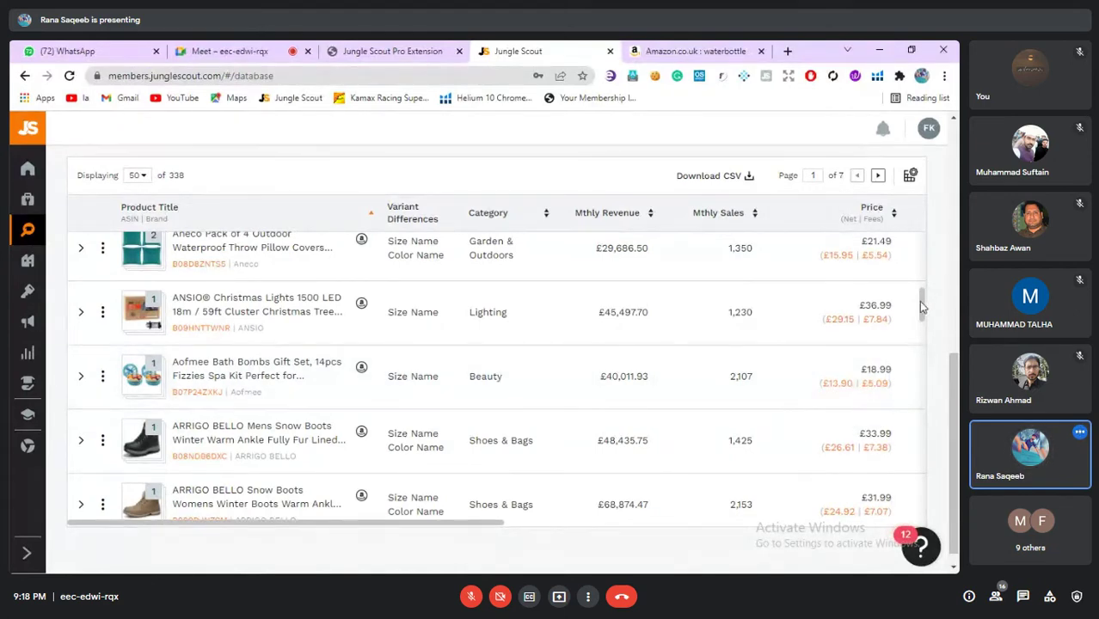
scroll(921, 316, "down", 2)
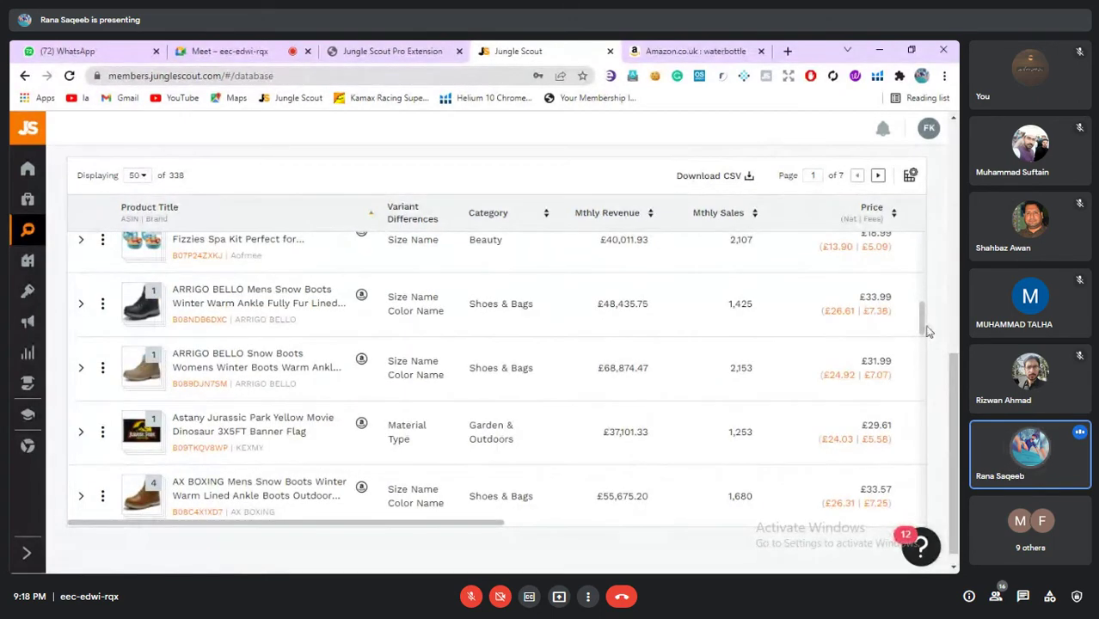
scroll(928, 341, "down", 2)
scroll(929, 341, "down", 5)
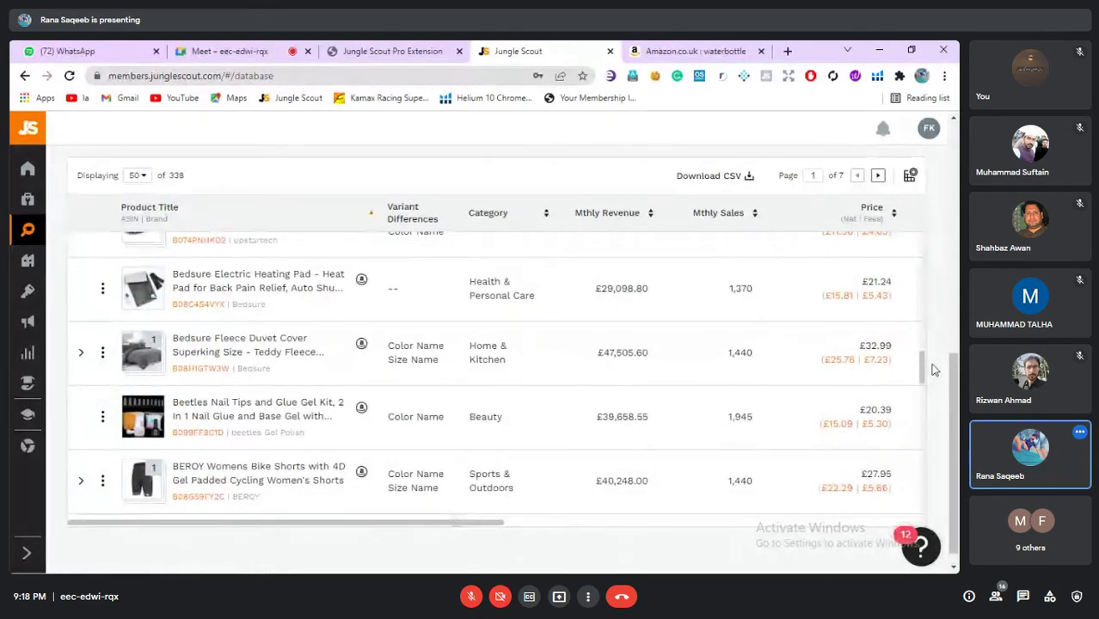
scroll(936, 371, "down", 3)
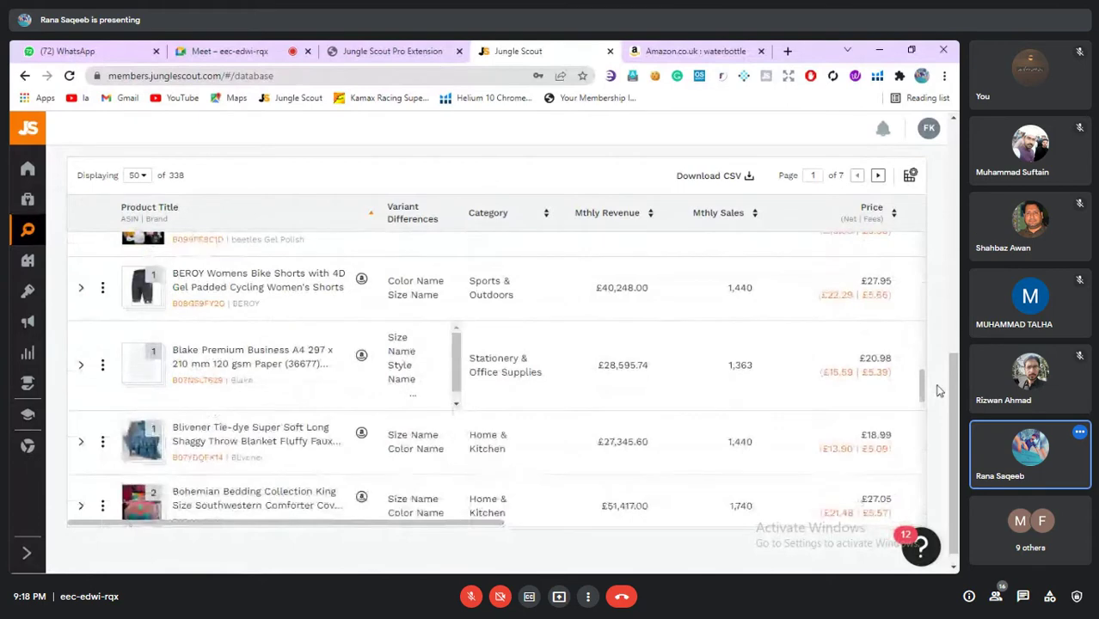
scroll(939, 396, "down", 1)
scroll(940, 401, "down", 1)
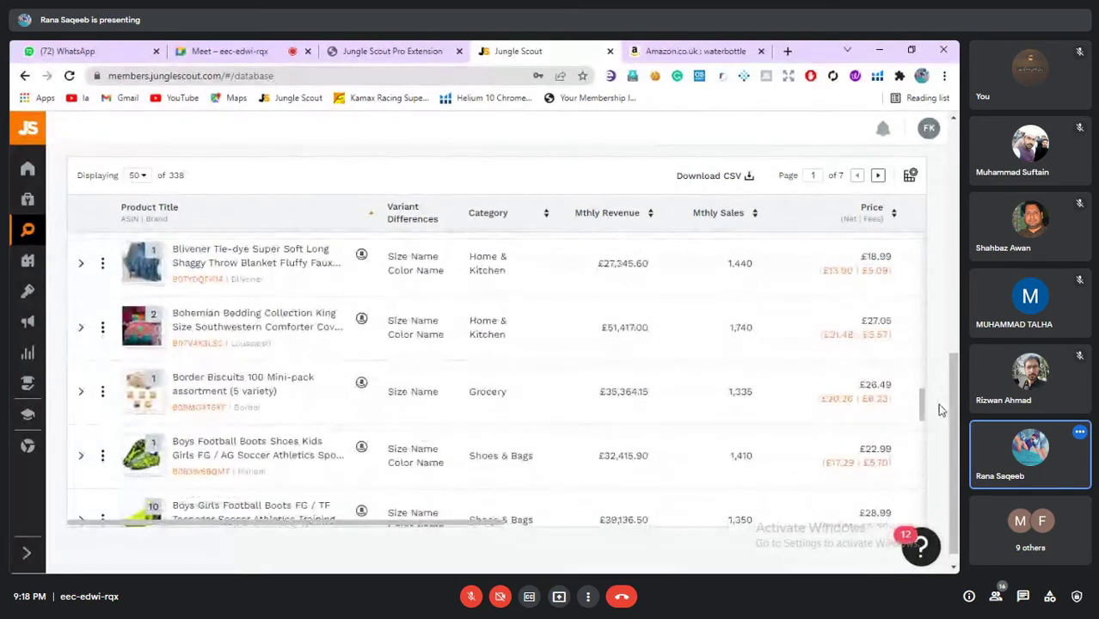
scroll(940, 411, "down", 3)
scroll(945, 430, "down", 1)
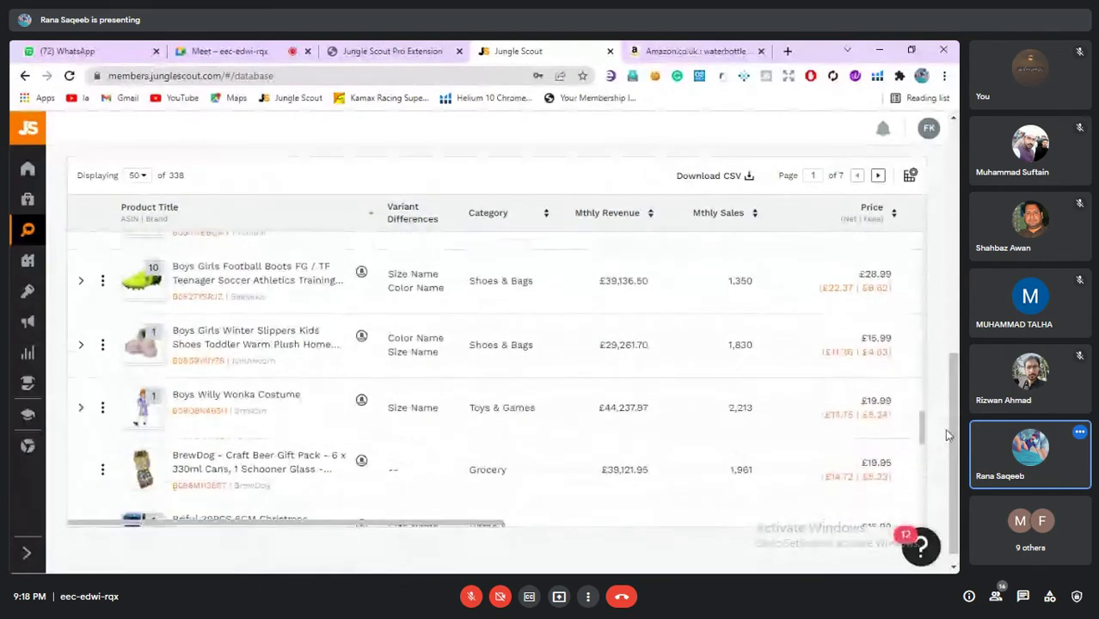
scroll(946, 435, "down", 1)
scroll(944, 438, "down", 2)
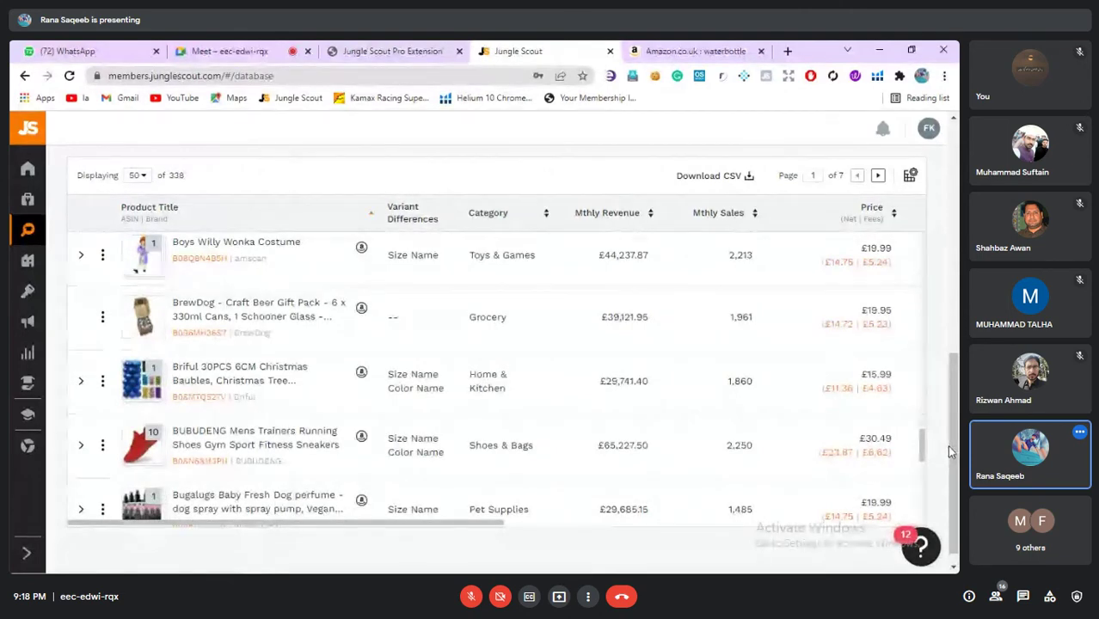
scroll(947, 445, "down", 3)
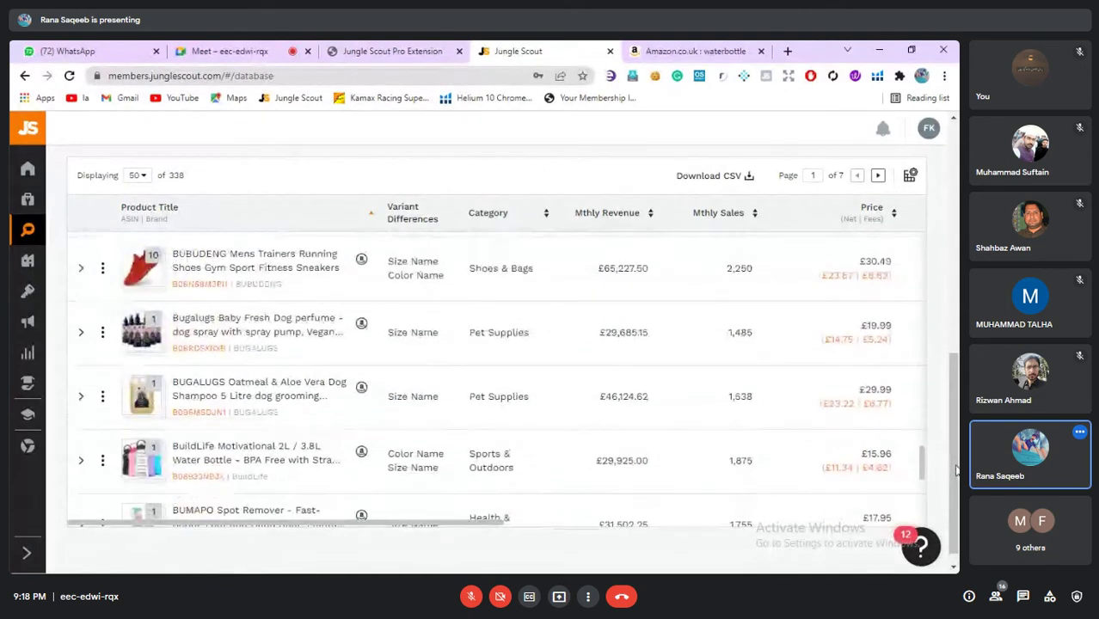
scroll(955, 471, "down", 1)
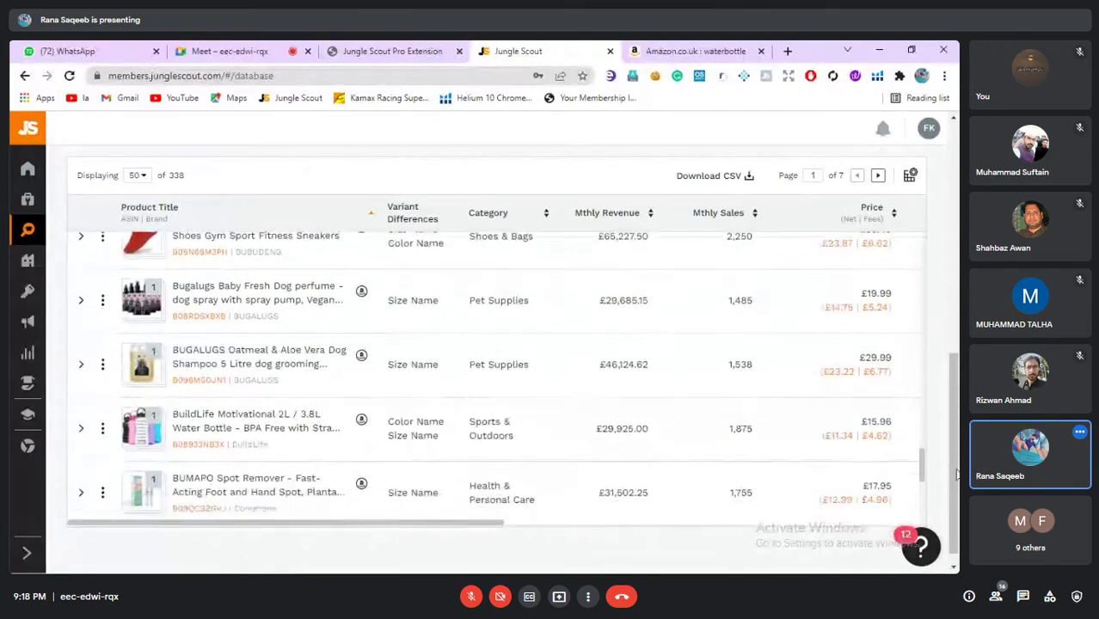
scroll(957, 475, "down", 1)
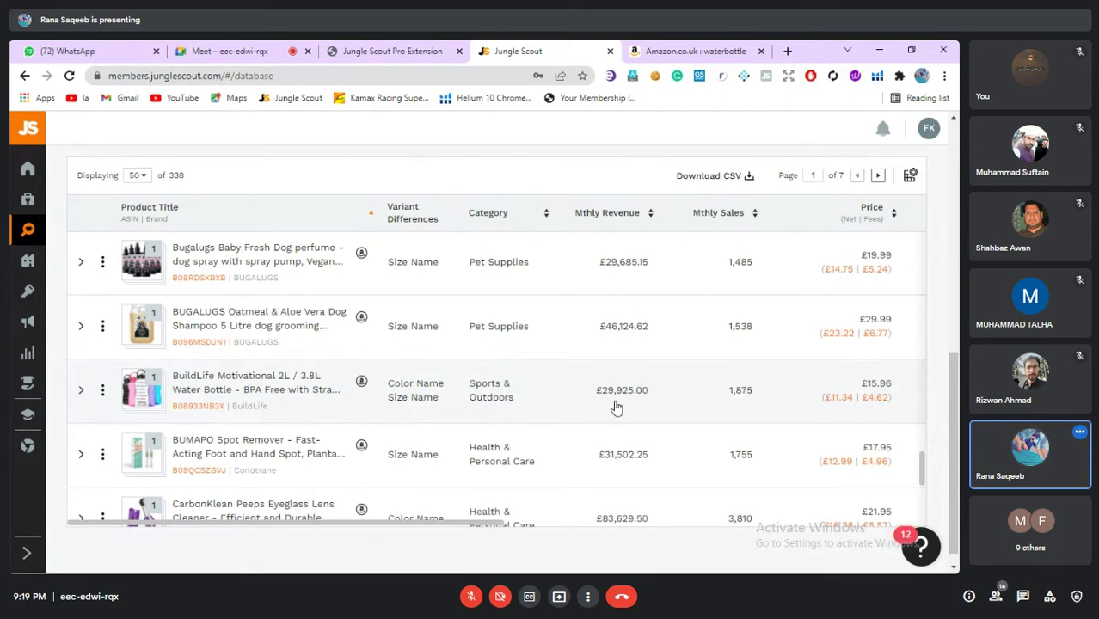
Examine the monthly revenue, monthly sales, price, net and fees of the BuildLife Motivational water bottle
left_click_drag(590, 396, 656, 390)
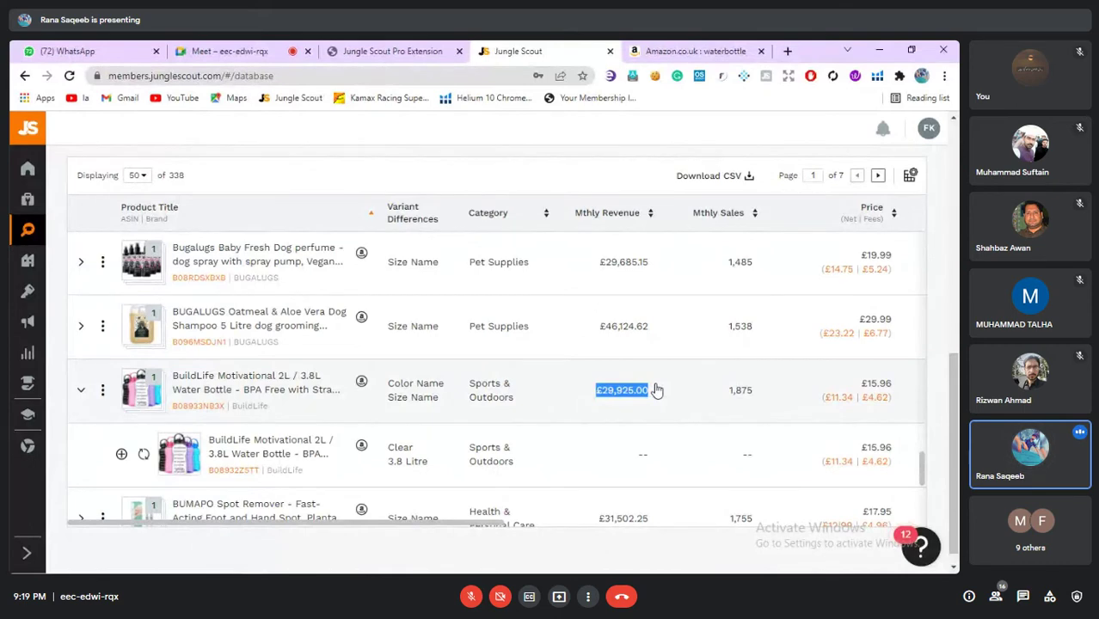
left_click(726, 391)
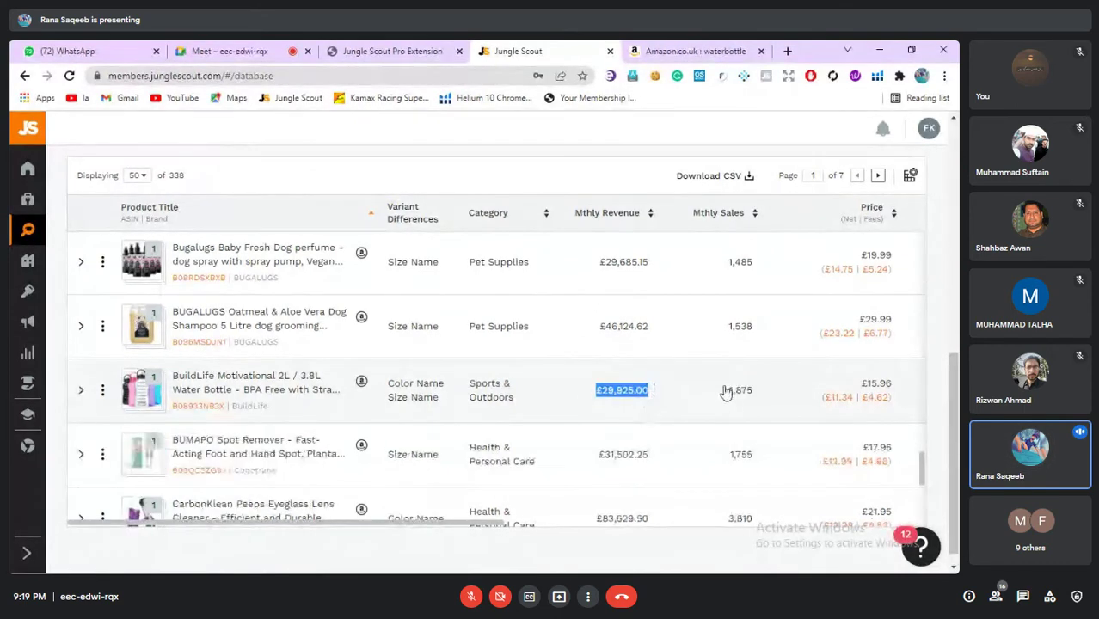
left_click_drag(726, 391, 775, 389)
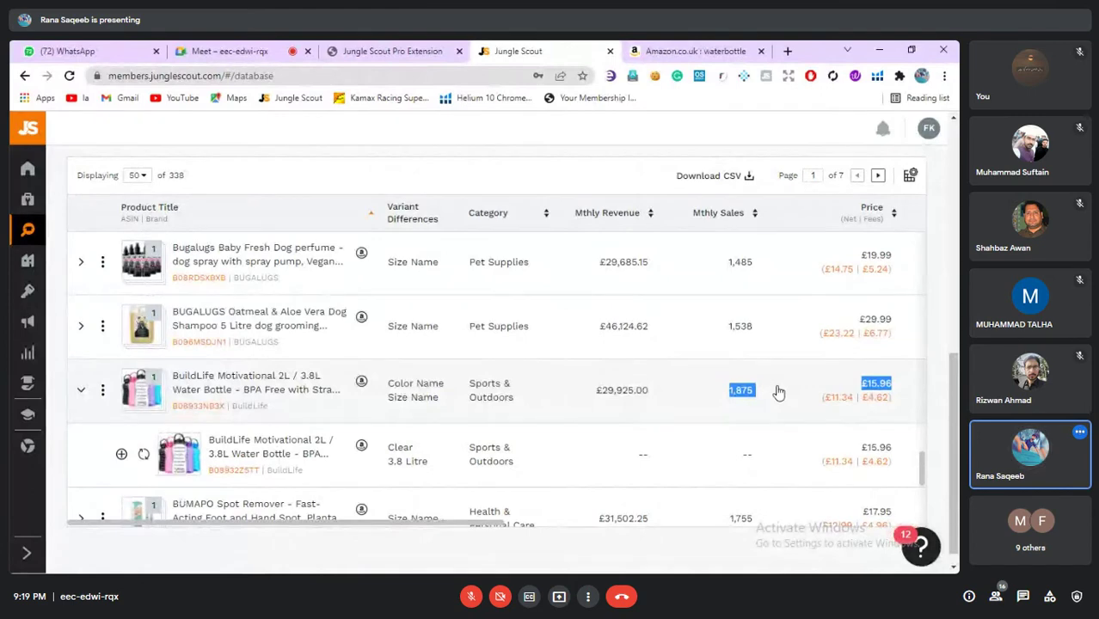
left_click(768, 404)
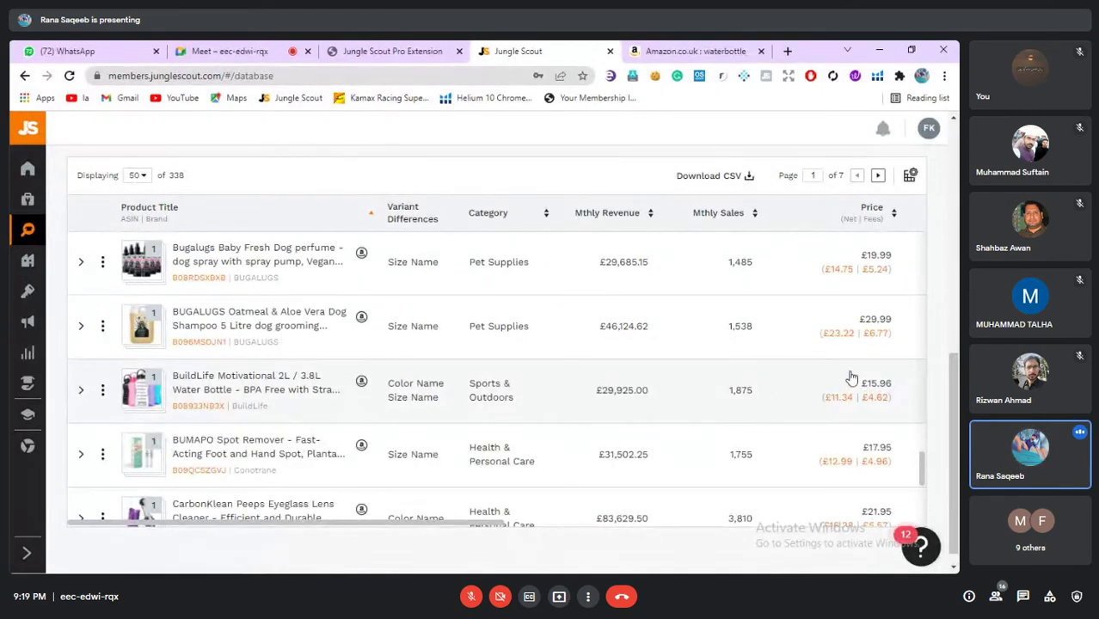
double_click(904, 380)
left_click(900, 380)
left_click(891, 380)
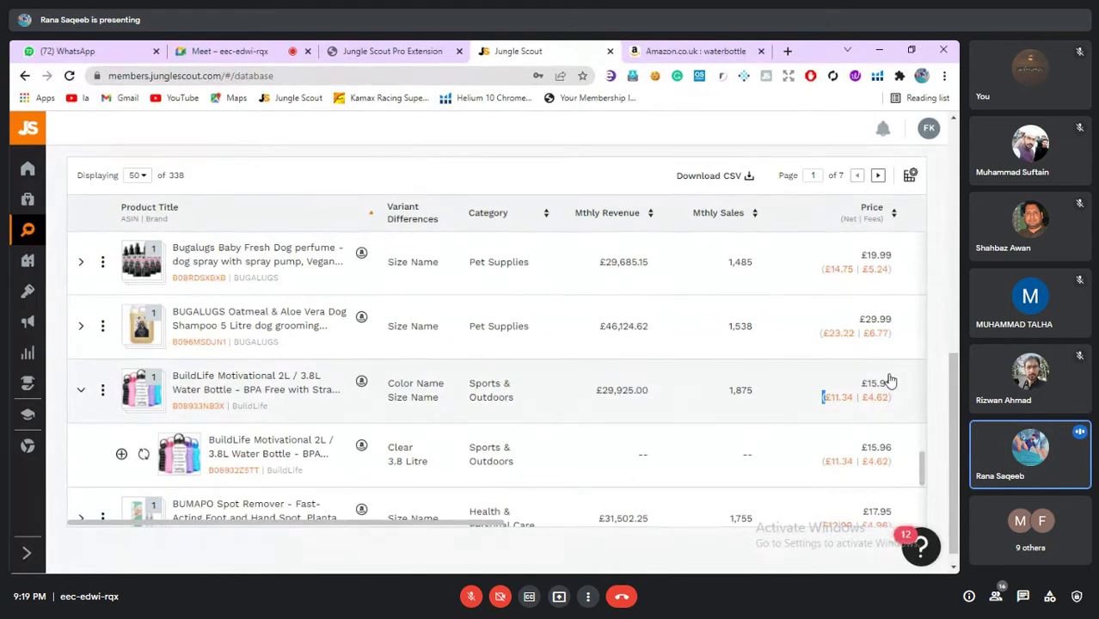
left_click(798, 404)
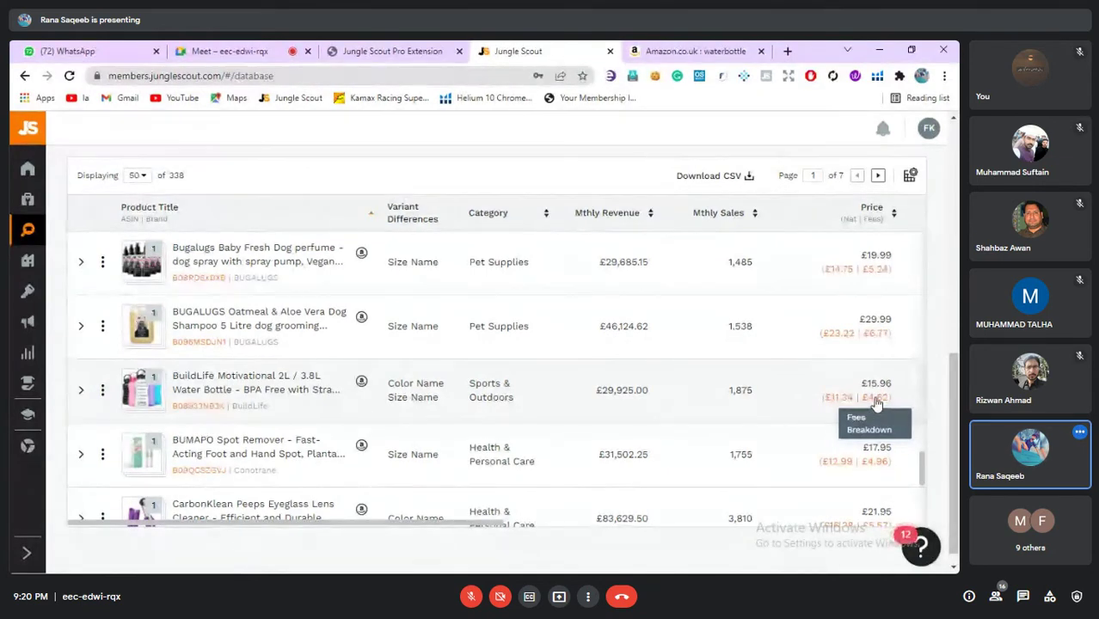
Expand the BuildLife water bottle's variants and examine its rank, reviews, LQS and sellers columns
left_click(784, 381)
scroll(784, 381, "right", 3)
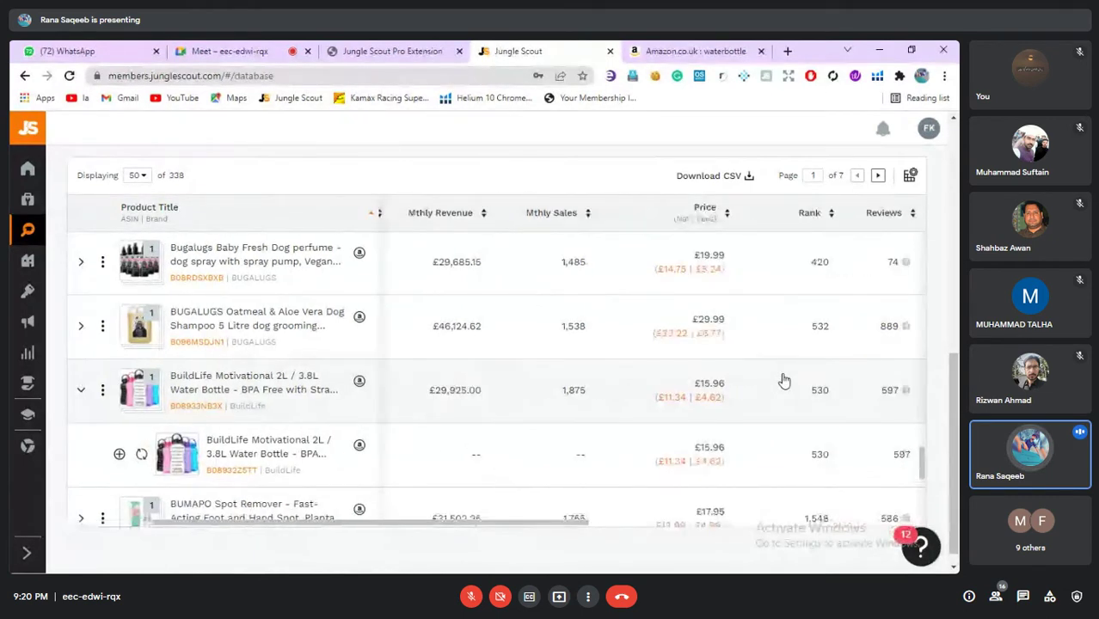
scroll(784, 381, "right", 3)
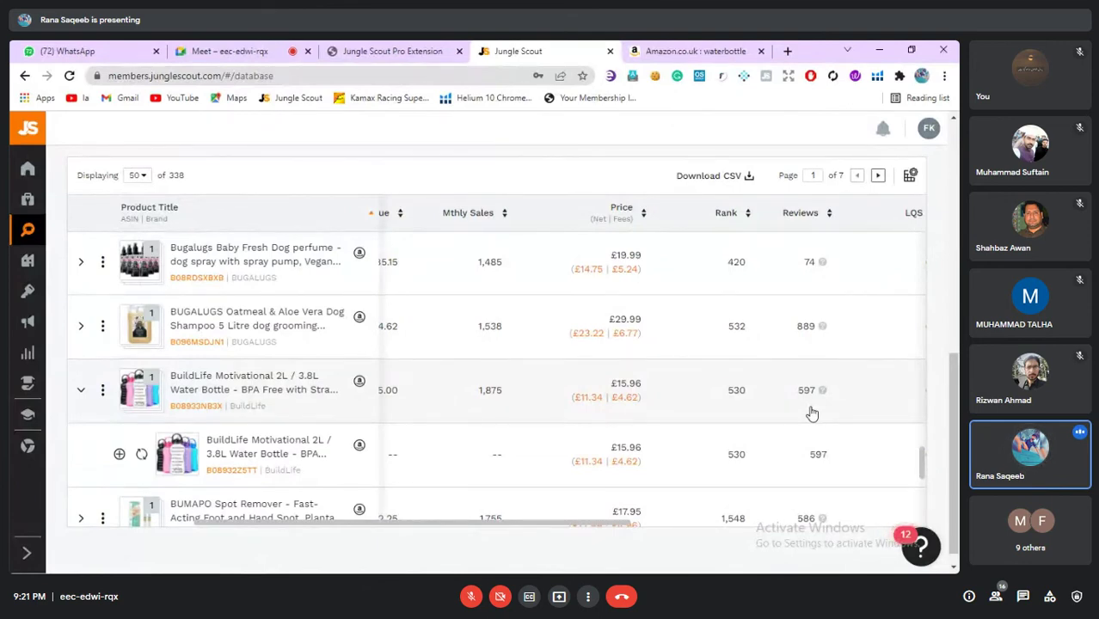
scroll(812, 413, "right", 3)
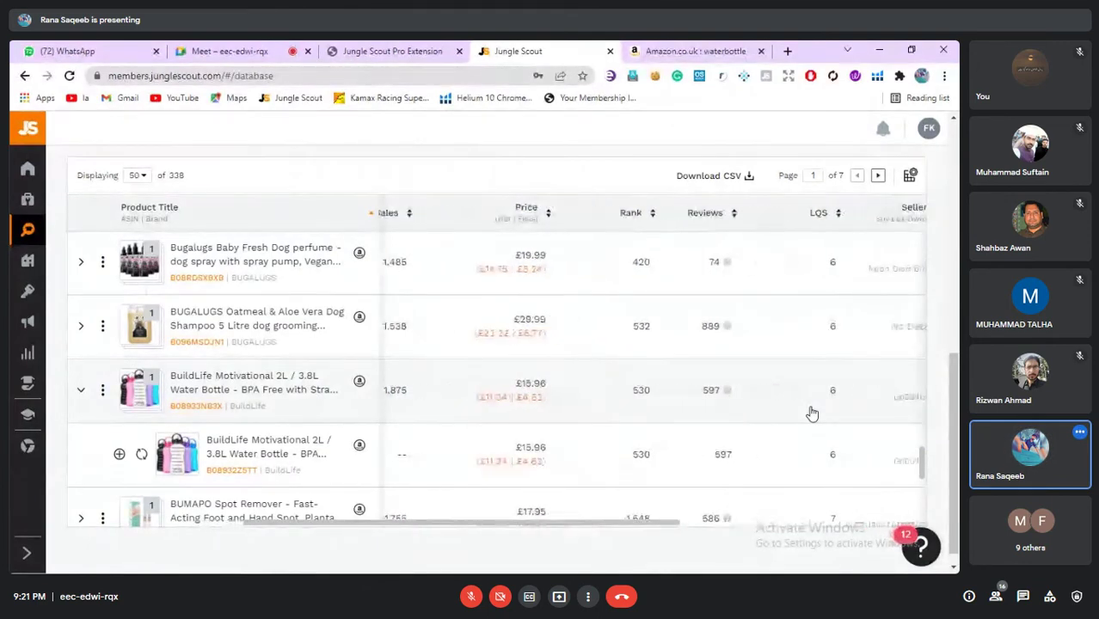
scroll(811, 414, "right", 2)
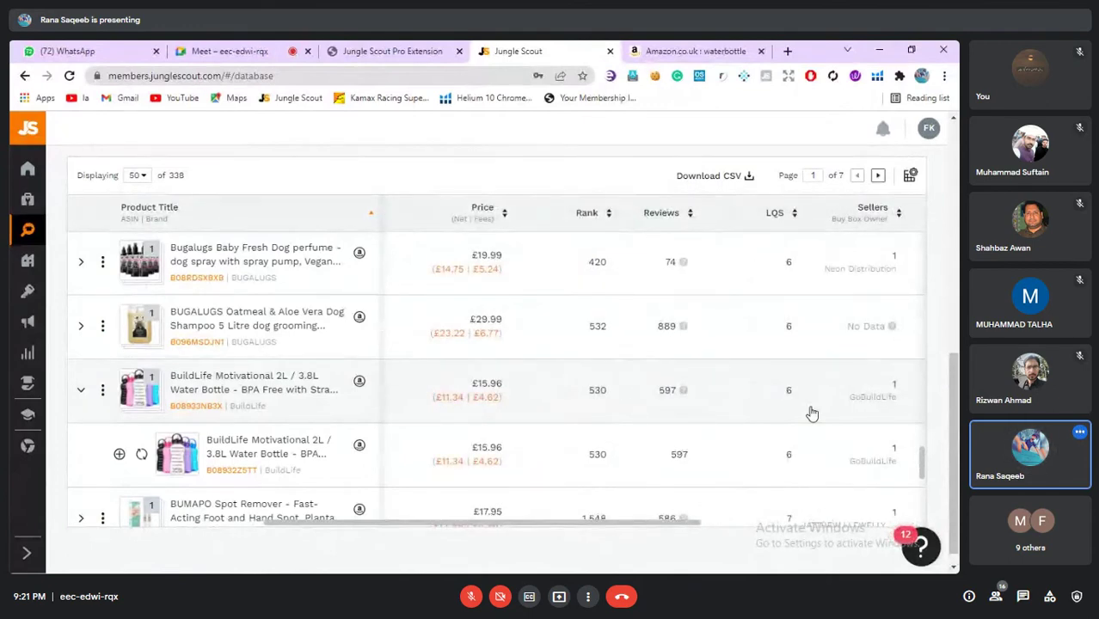
scroll(811, 413, "left", 1)
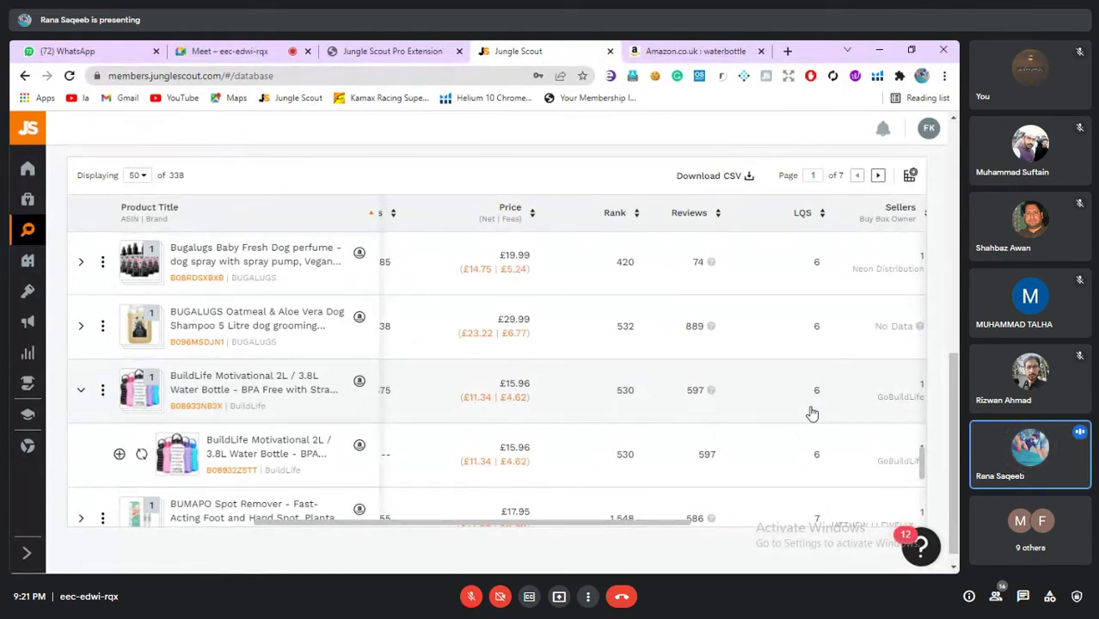
scroll(812, 414, "down", 10)
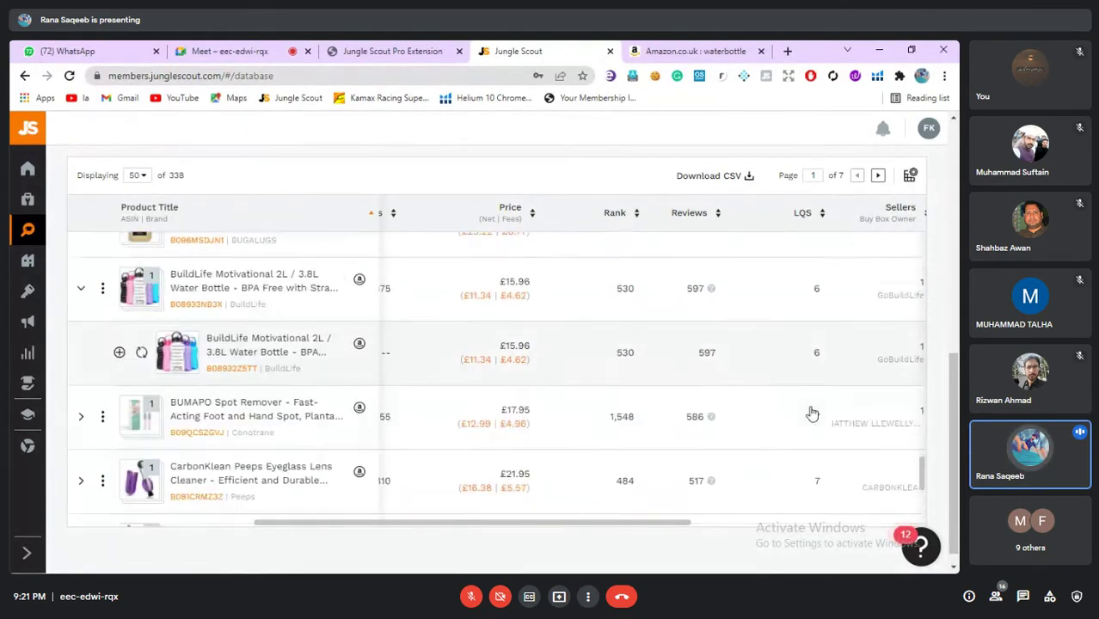
Browse the surrounding product results and return to the expanded BuildLife Motivational water bottle
scroll(812, 413, "up", 3)
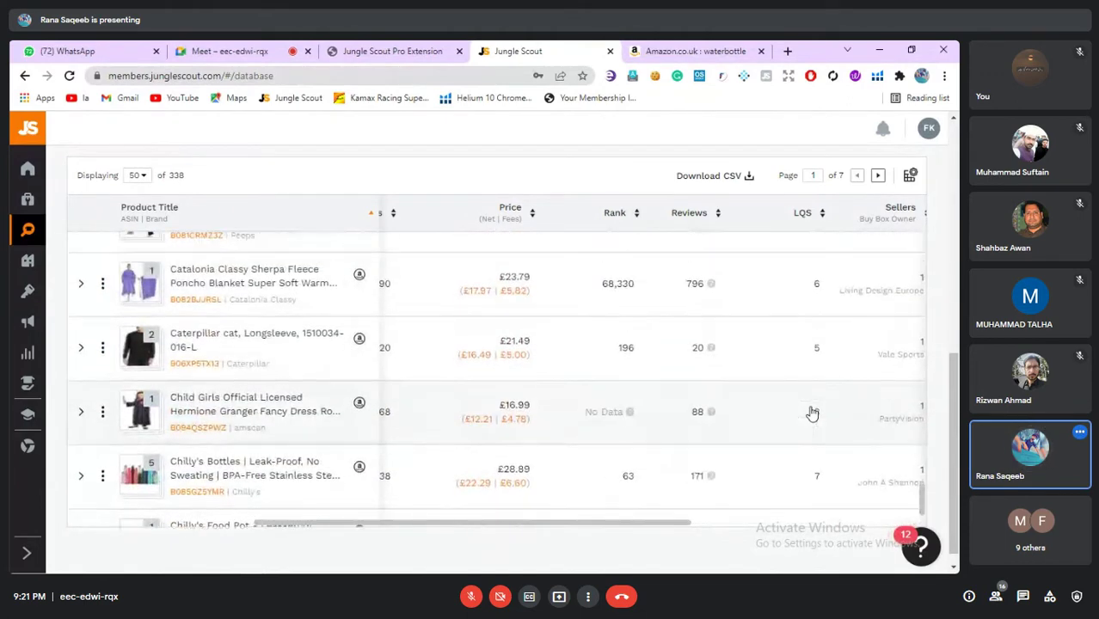
scroll(812, 414, "up", 1)
scroll(811, 414, "down", 5)
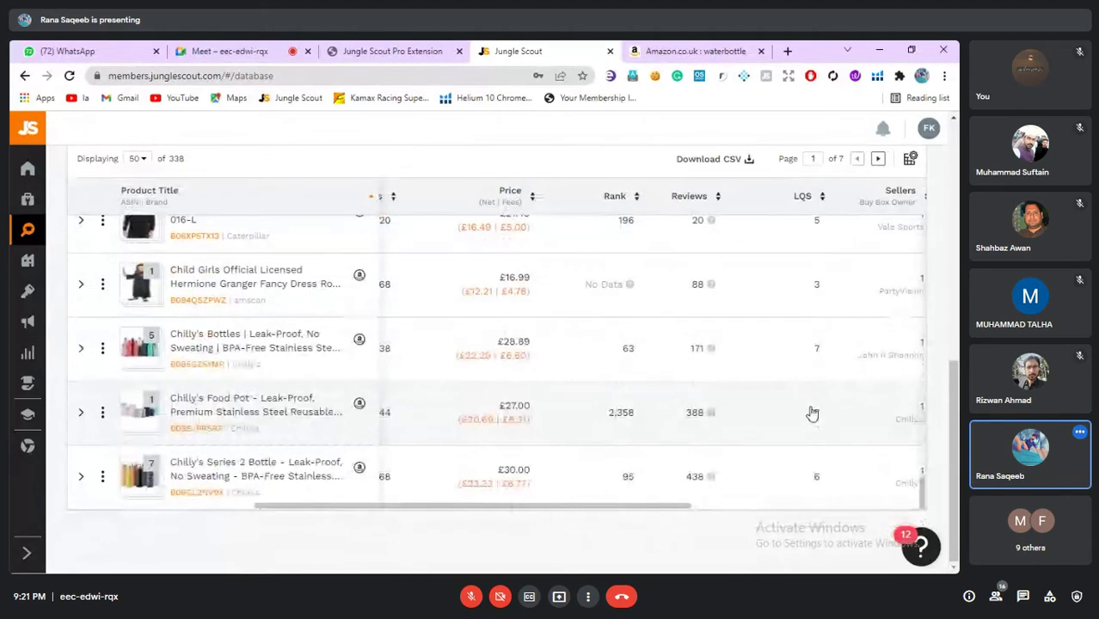
scroll(812, 413, "up", 3)
scroll(812, 414, "up", 15)
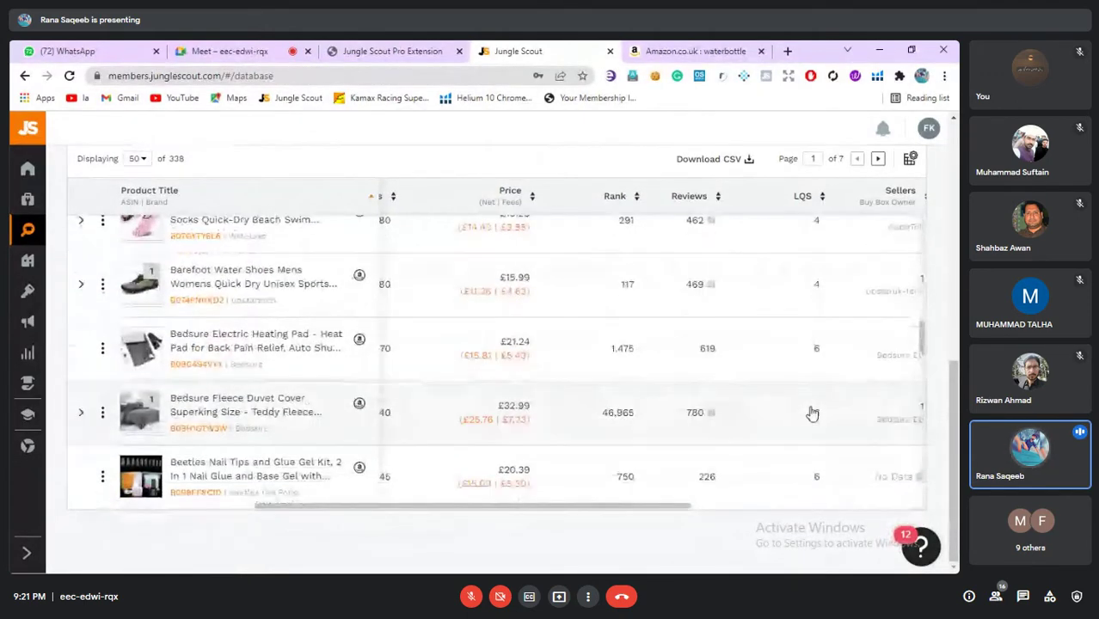
scroll(811, 414, "down", 5)
scroll(812, 413, "down", 2)
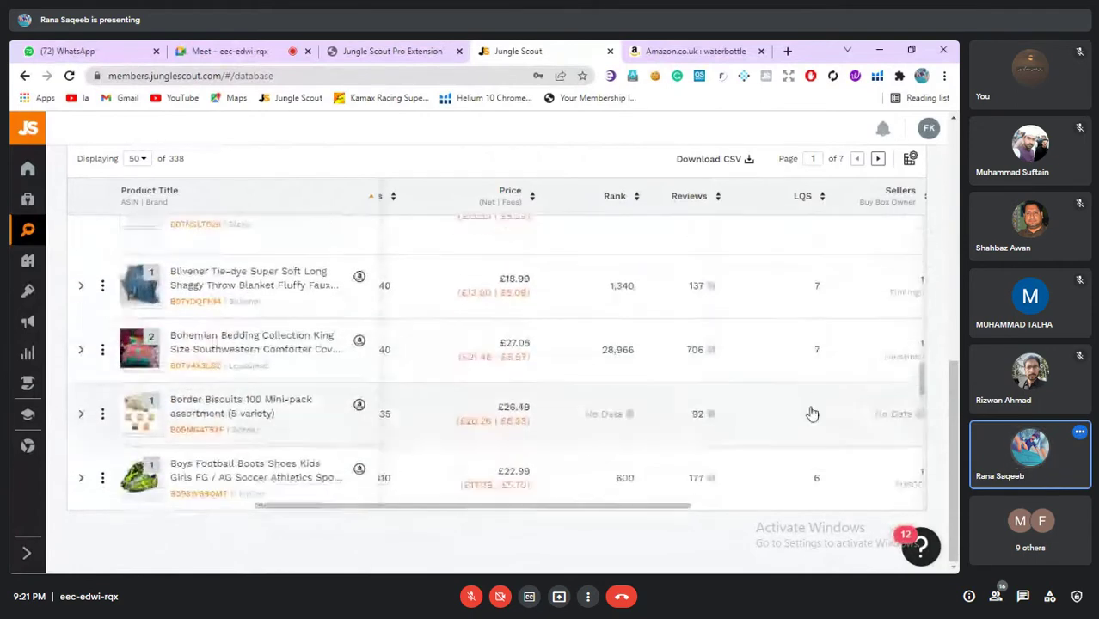
scroll(811, 413, "down", 5)
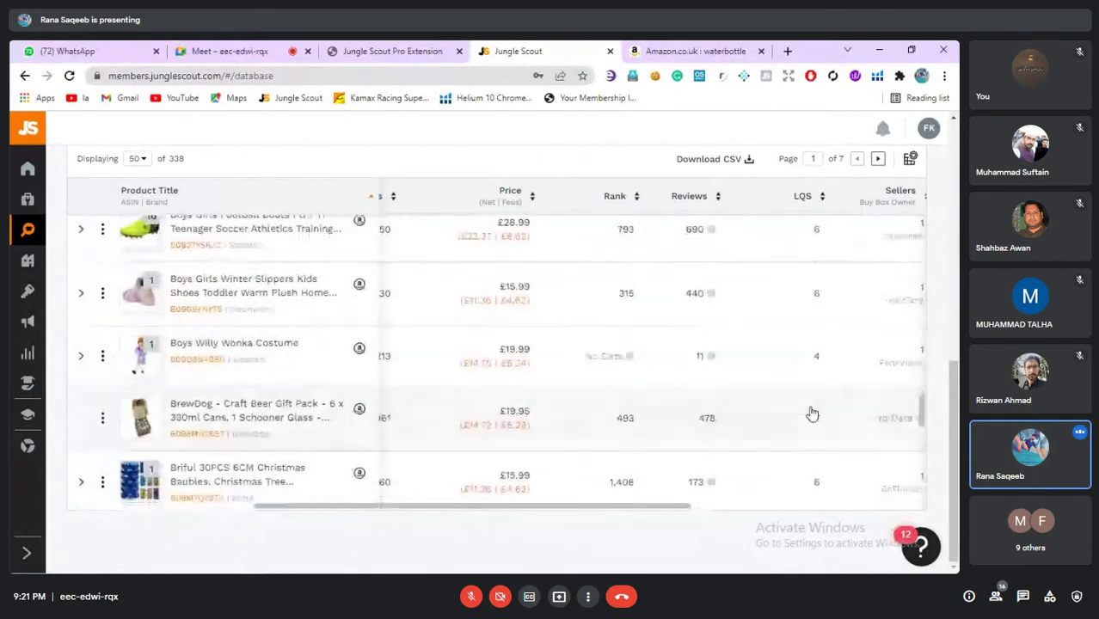
scroll(811, 414, "down", 4)
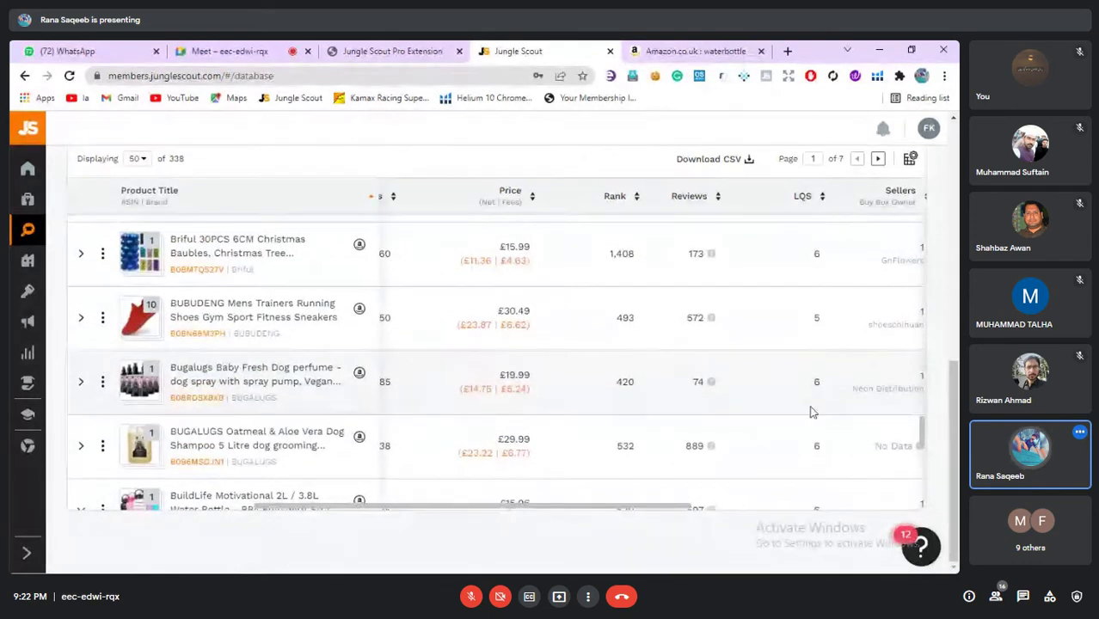
scroll(812, 413, "down", 2)
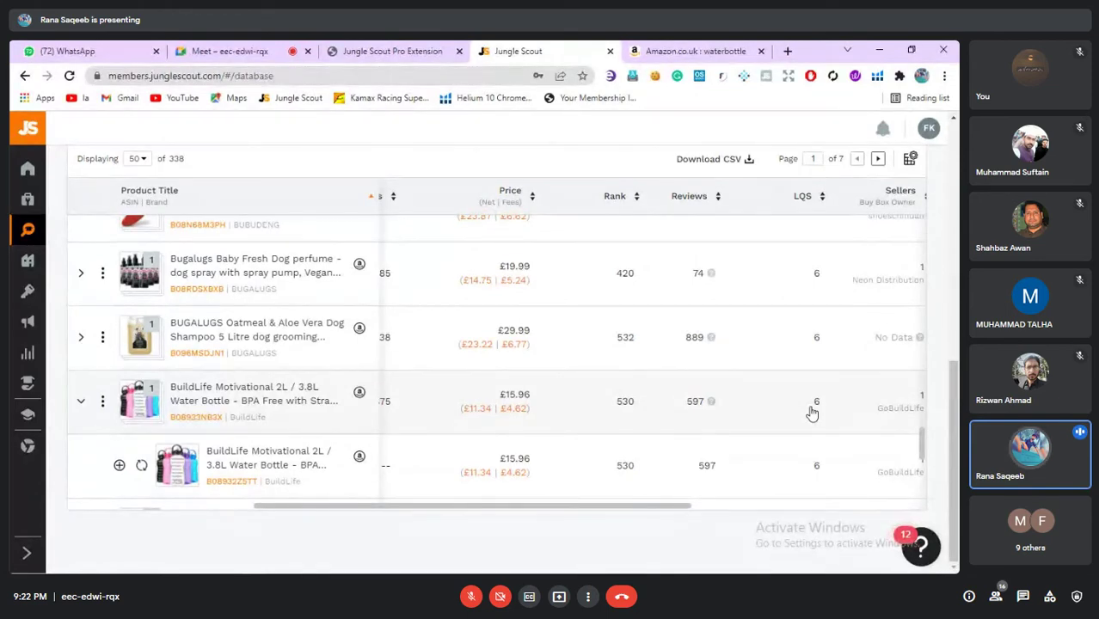
Examine the BuildLife water bottle's sellers, date first available, rating, dimensions and weight
scroll(812, 414, "right", 1)
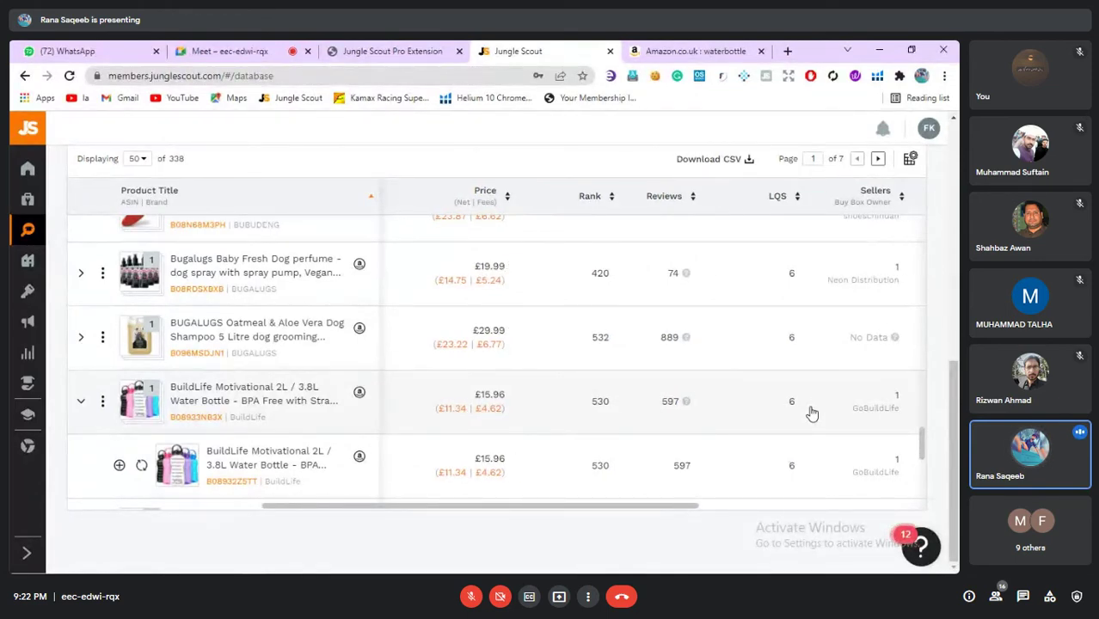
scroll(812, 413, "right", 1)
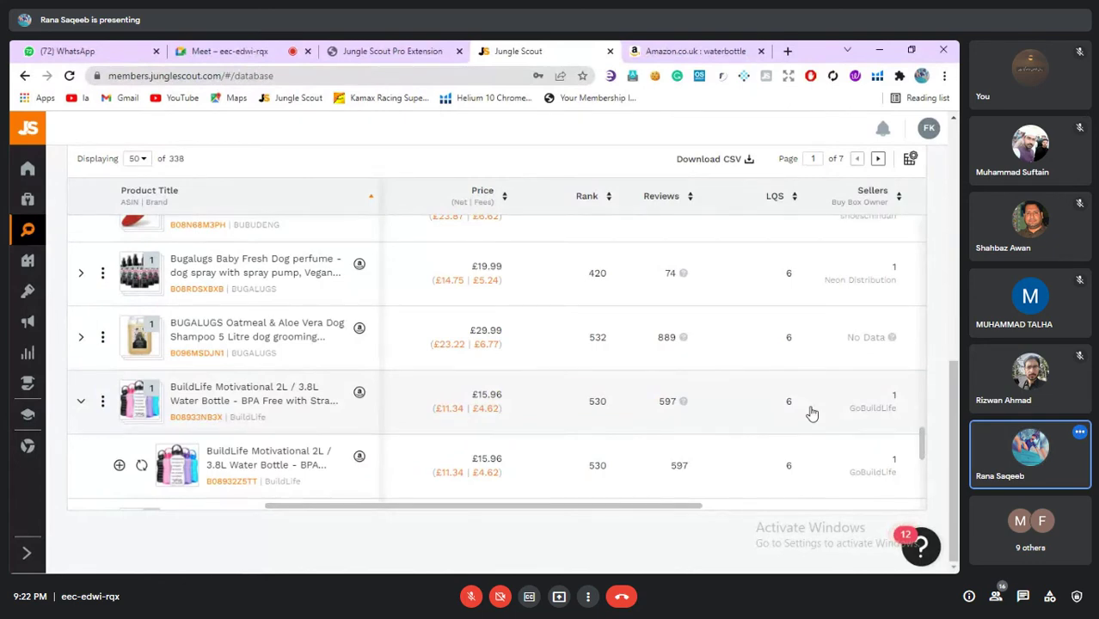
scroll(812, 414, "right", 1)
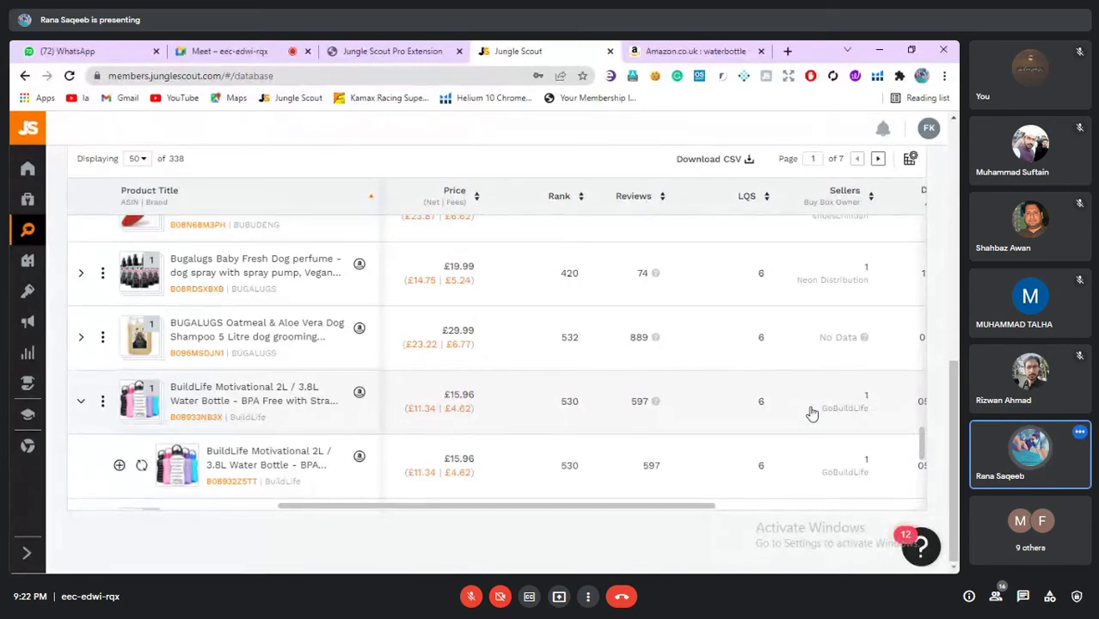
scroll(812, 414, "right", 1)
scroll(812, 413, "right", 2)
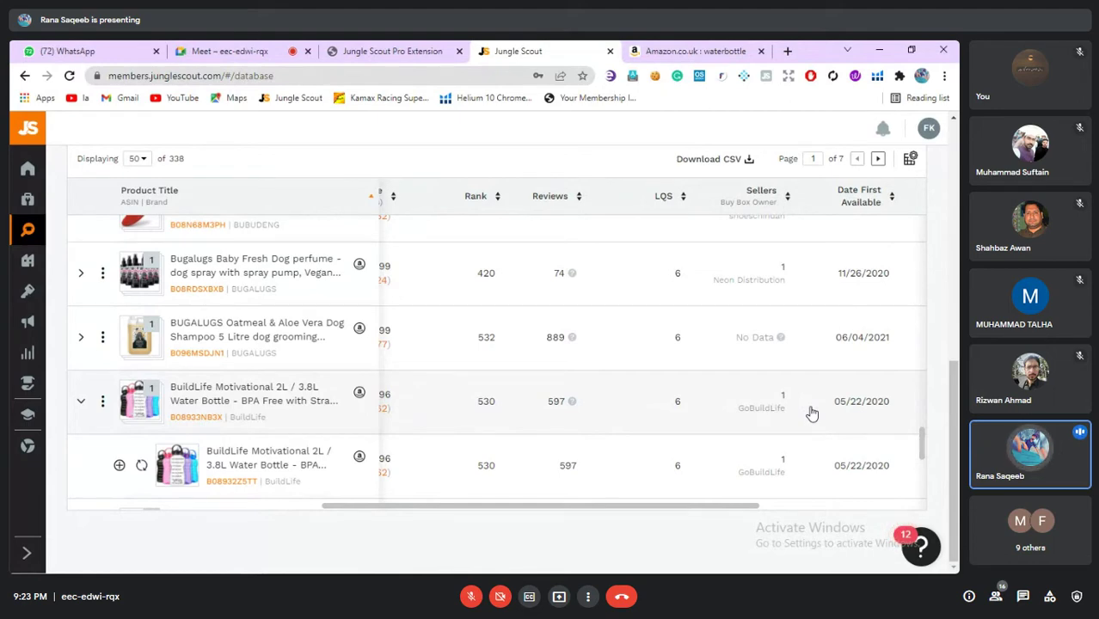
scroll(810, 414, "right", 2)
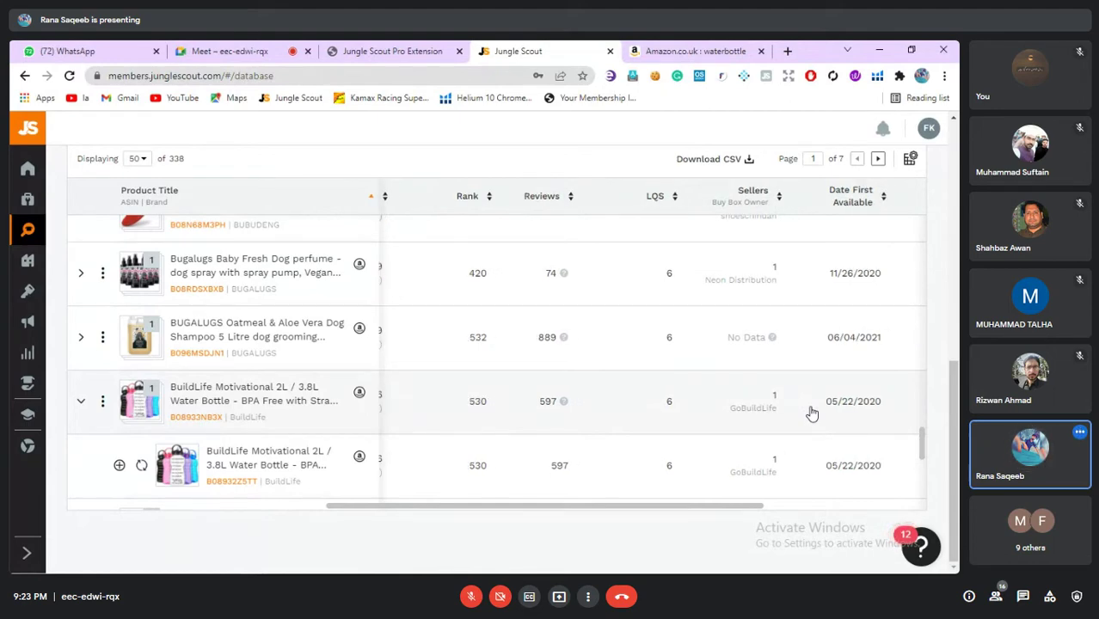
scroll(811, 414, "right", 2)
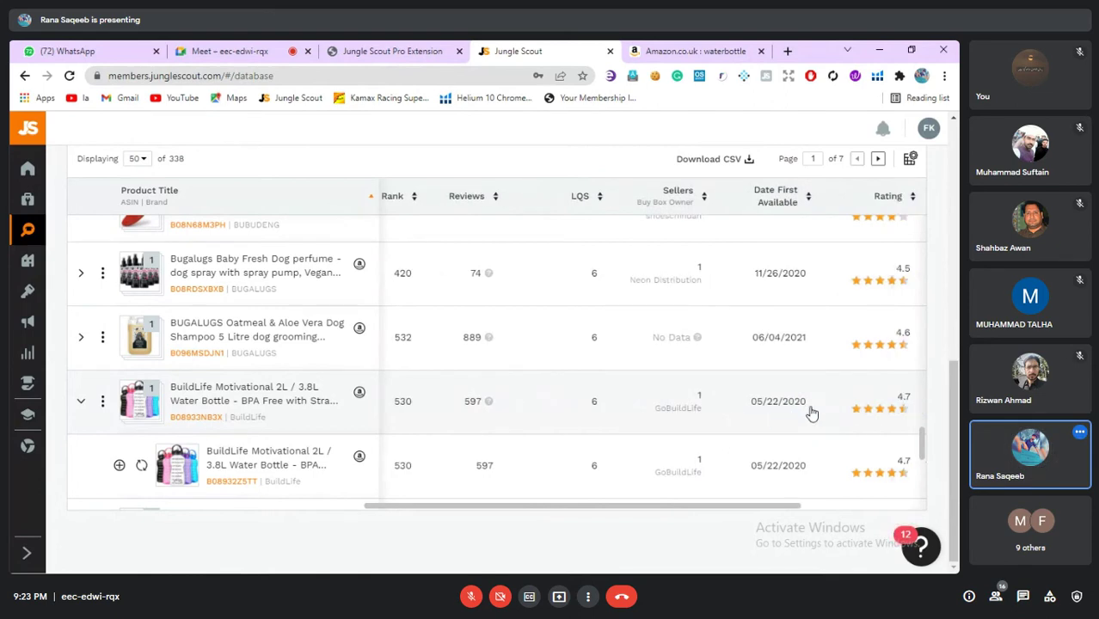
scroll(811, 414, "right", 2)
scroll(811, 413, "right", 5)
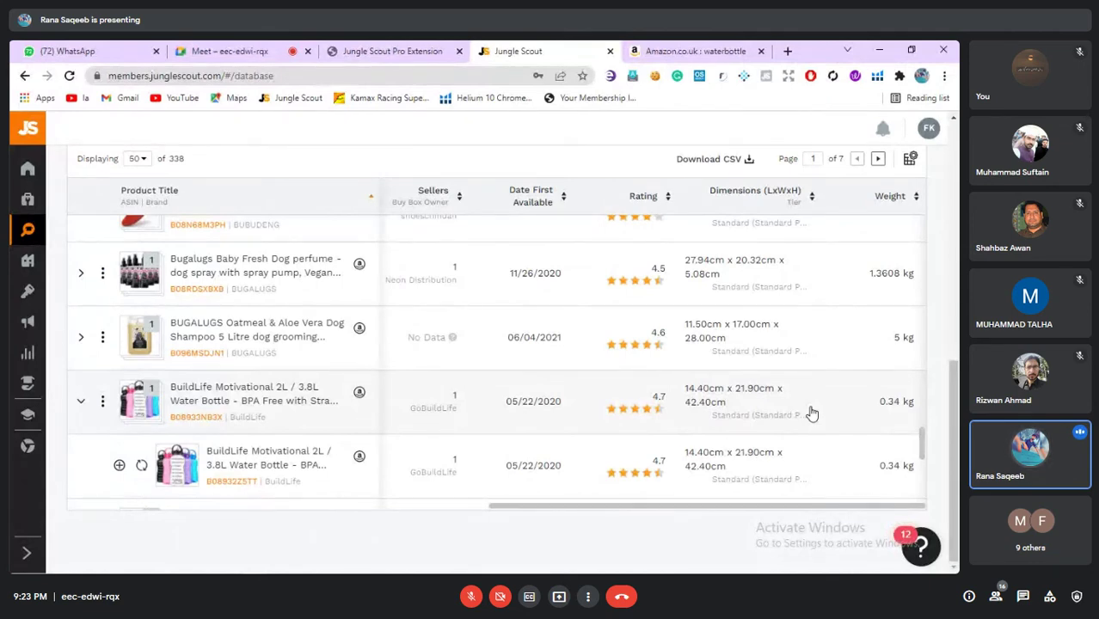
Review the BuildLife water bottle's full row again, from category and monthly revenue across to weight
scroll(811, 414, "left", 1)
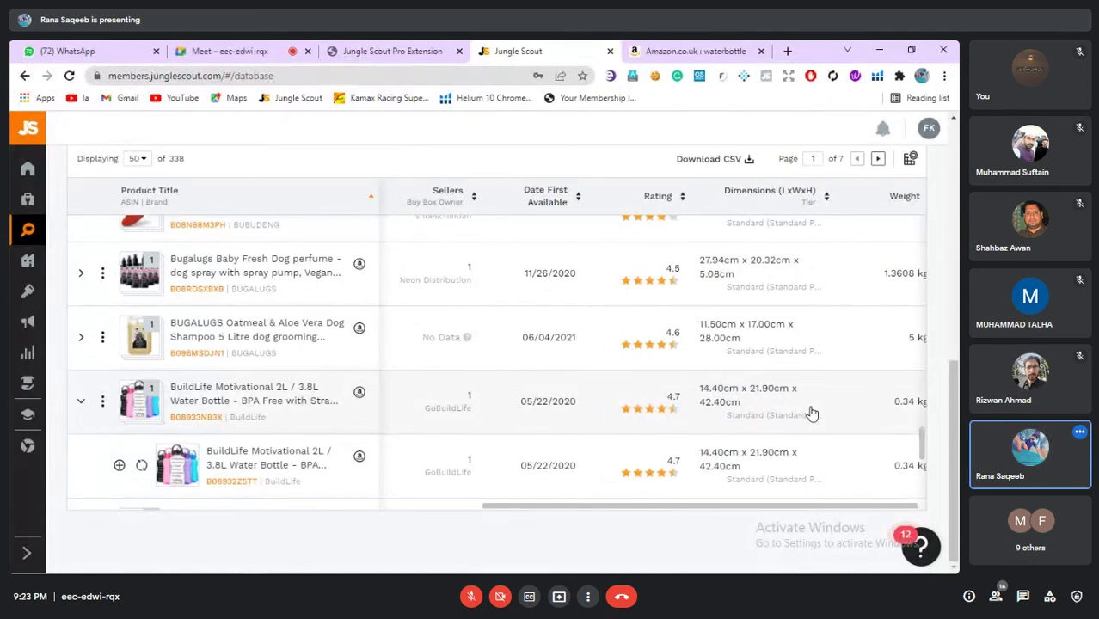
scroll(812, 414, "left", 10)
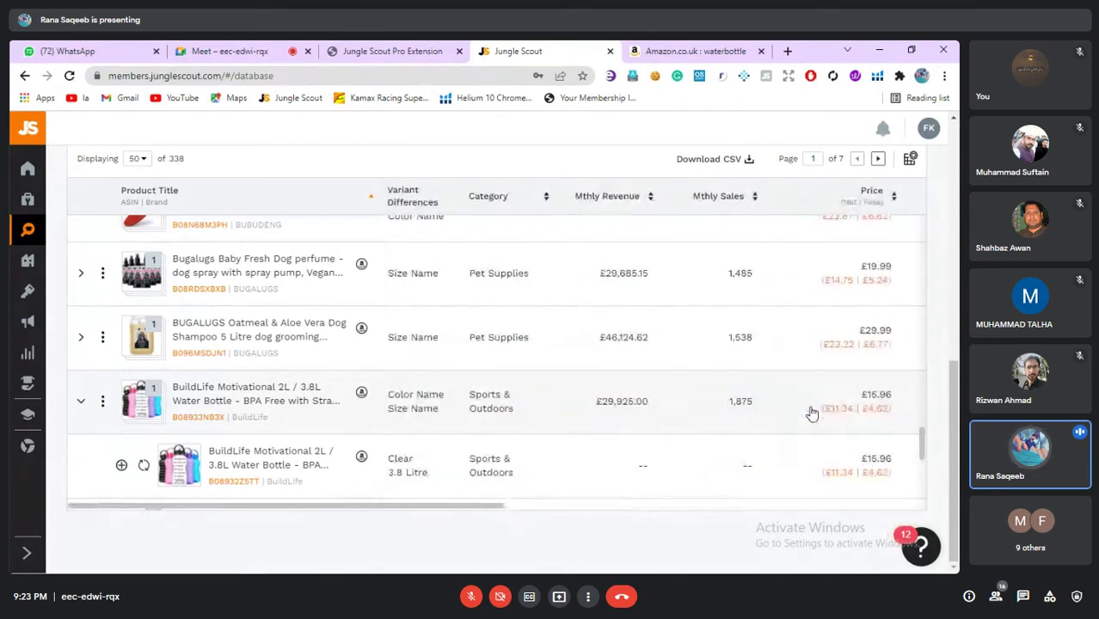
scroll(812, 414, "right", 5)
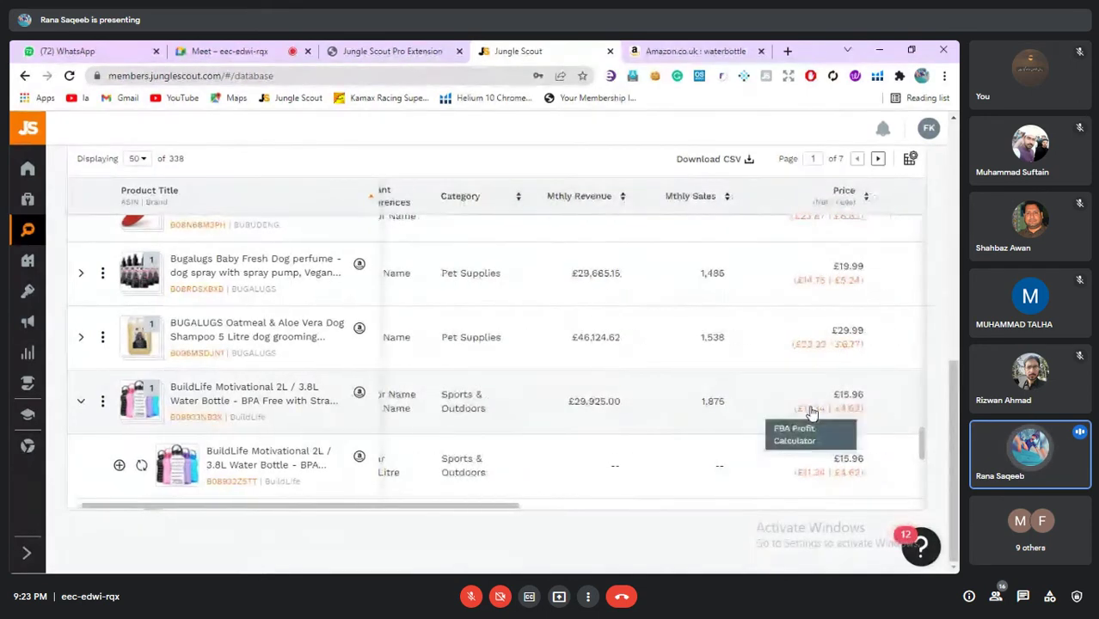
scroll(811, 413, "right", 5)
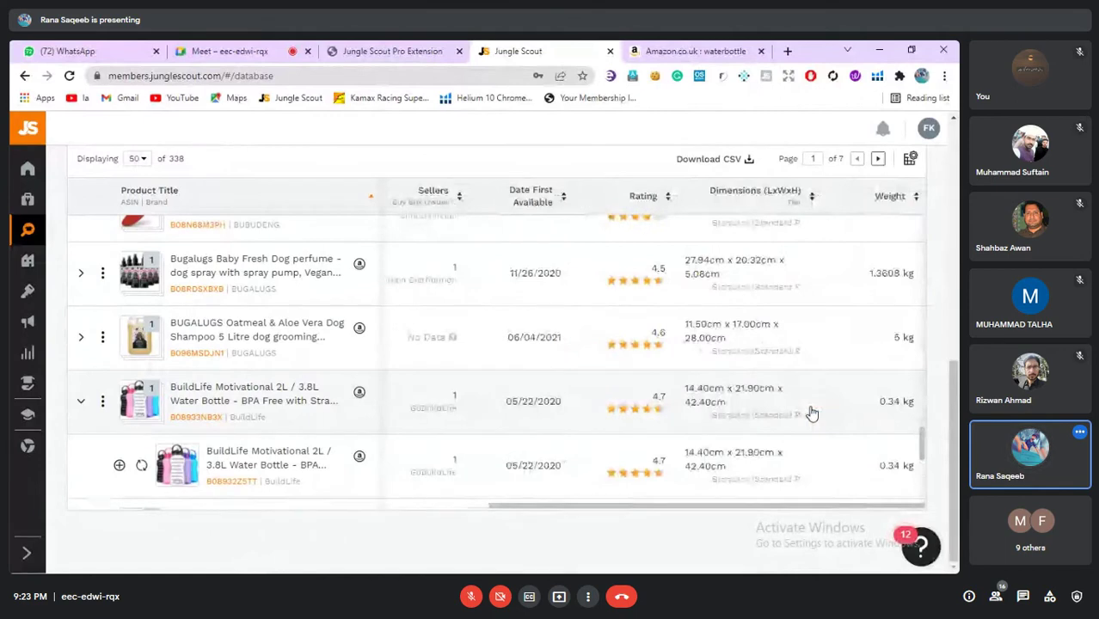
scroll(812, 413, "left", 10)
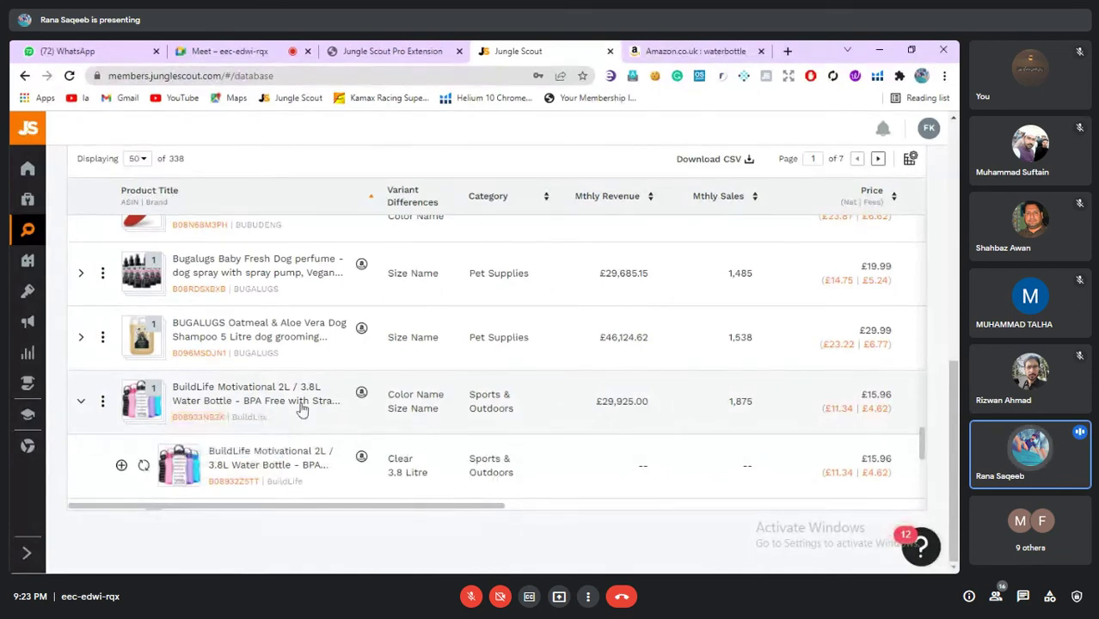
Check the BuildLife water bottle's Amazon listing page and copy its ASIN from the Jungle Scout results
left_click(362, 393)
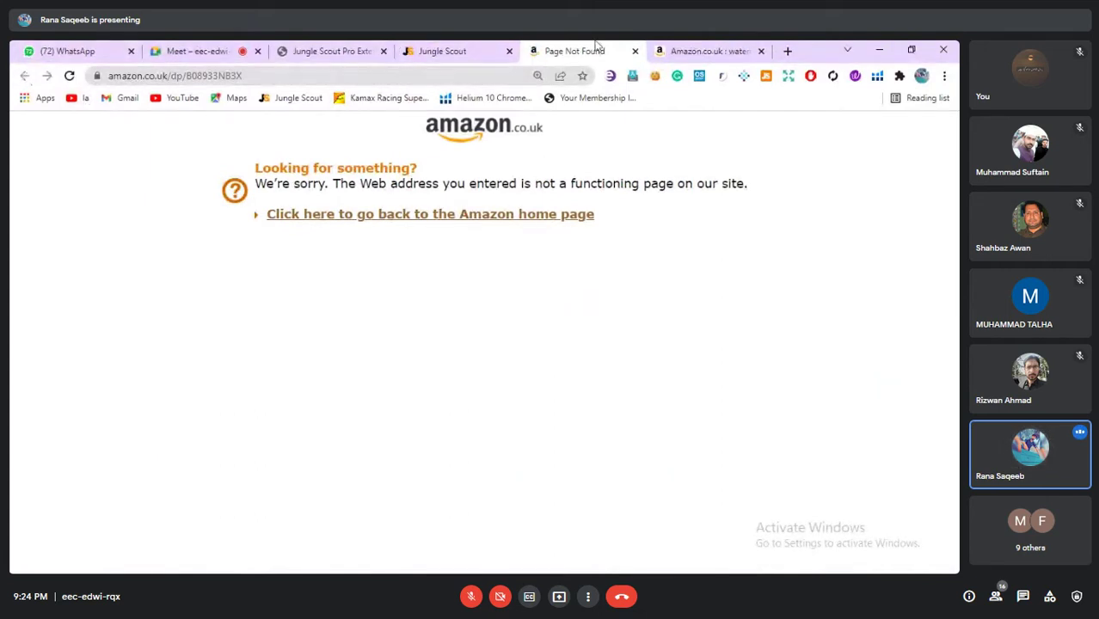
left_click(474, 54)
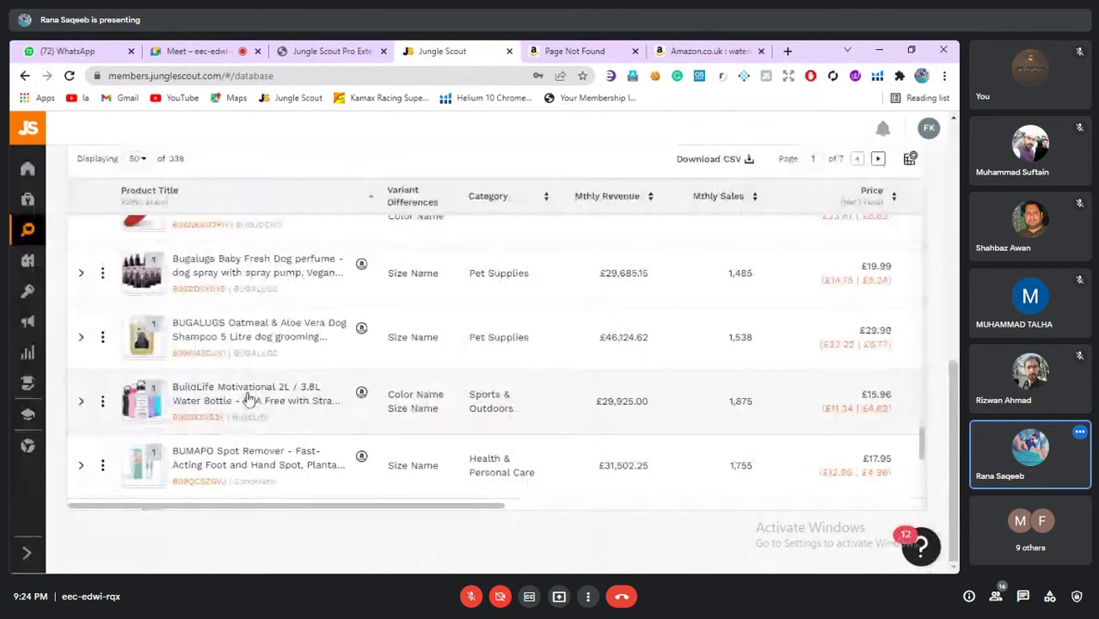
double_click(198, 417)
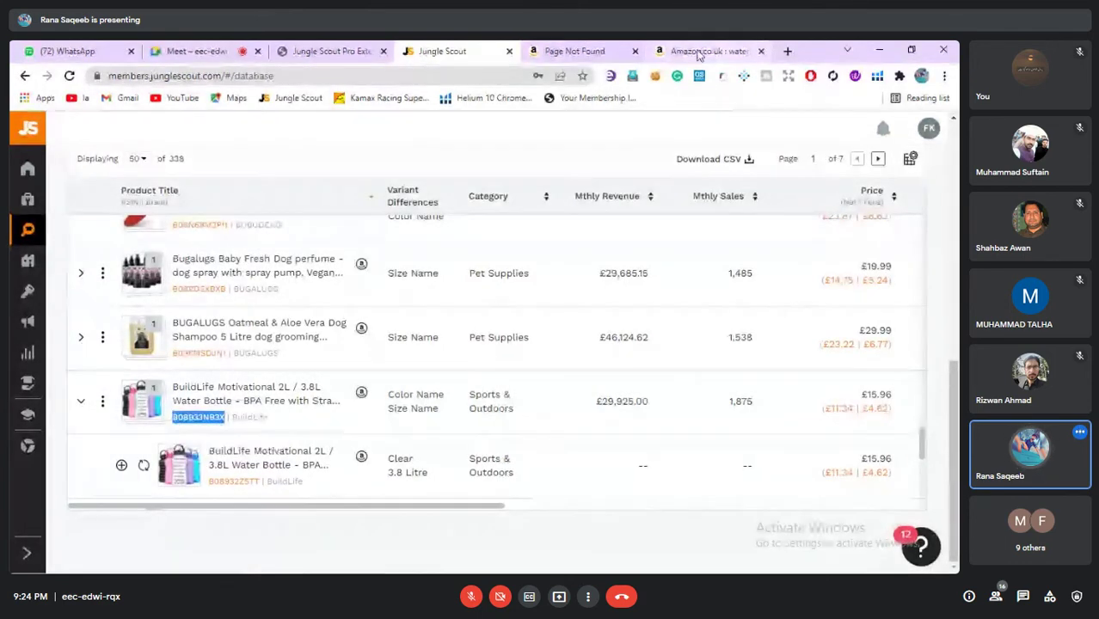
left_click(635, 51)
left_click(607, 51)
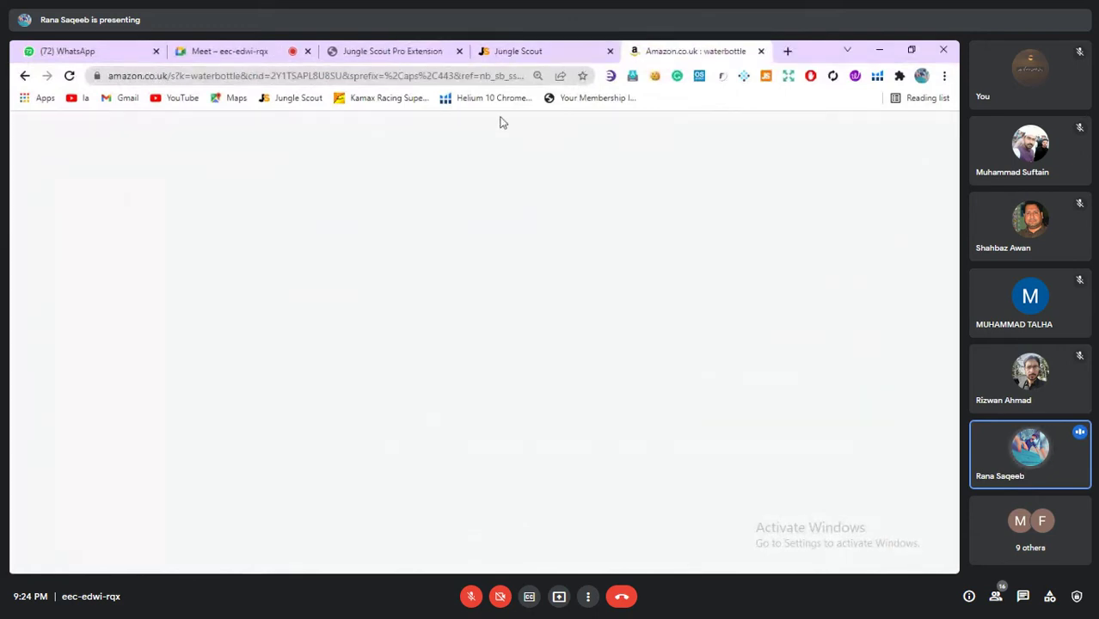
Search Amazon.co.uk for the ASIN B08933NB3X in a new browser tab and read the search response
left_click(788, 53)
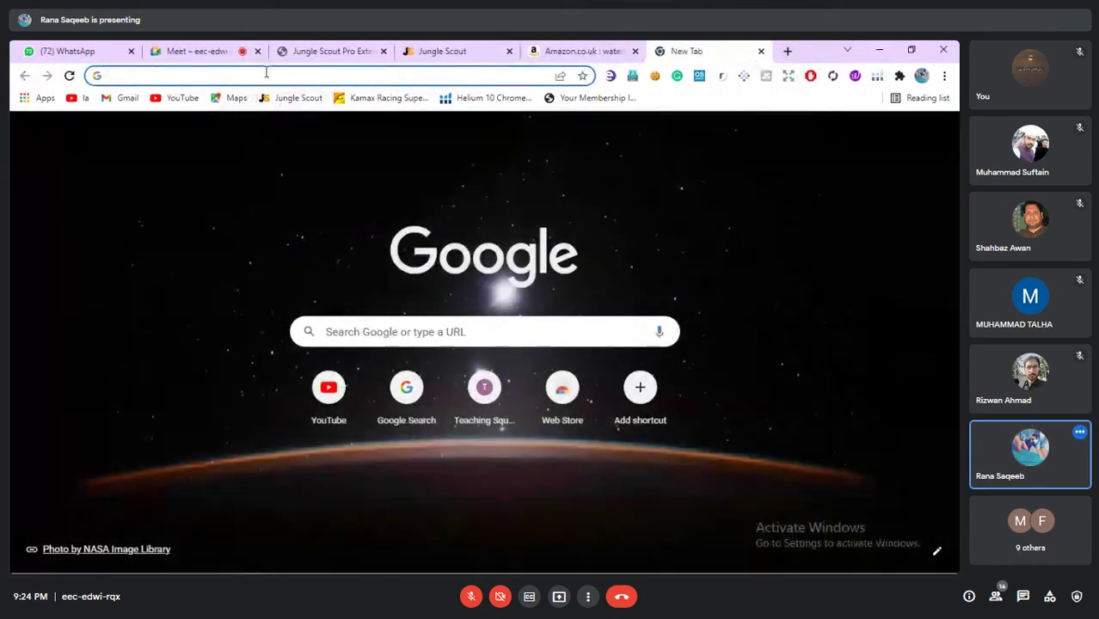
left_click(266, 74)
type("amazon.co.uk")
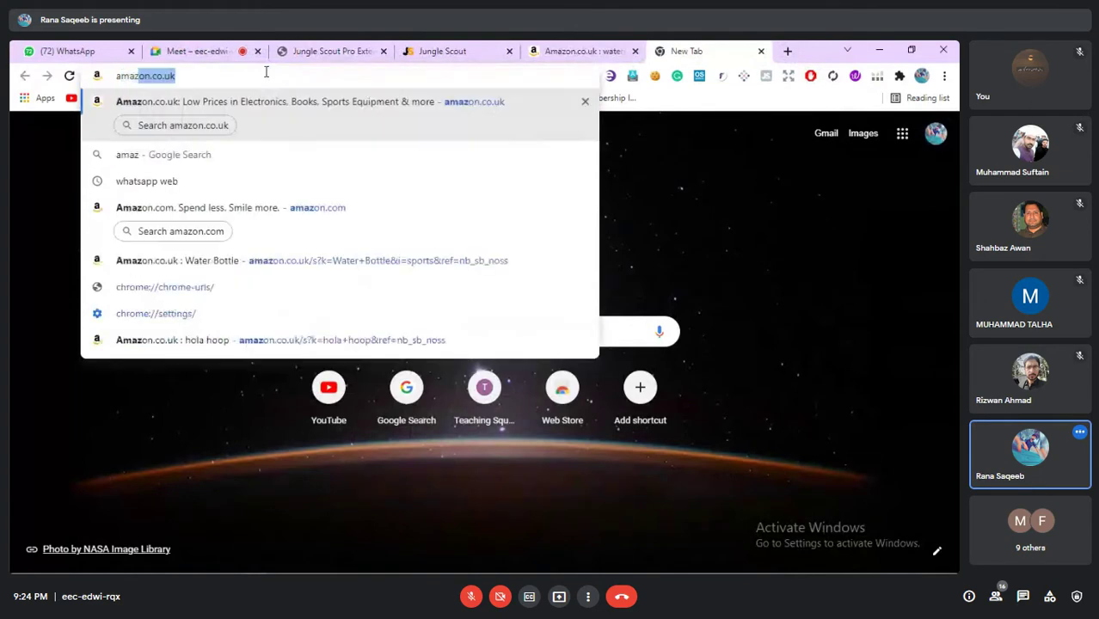
key("Return")
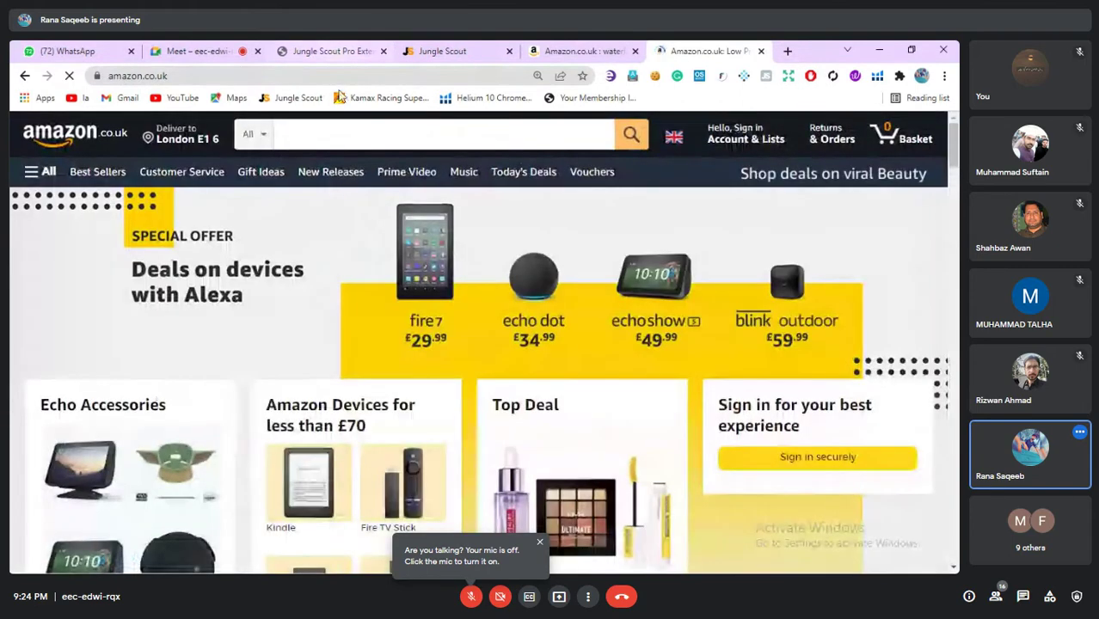
left_click(323, 134)
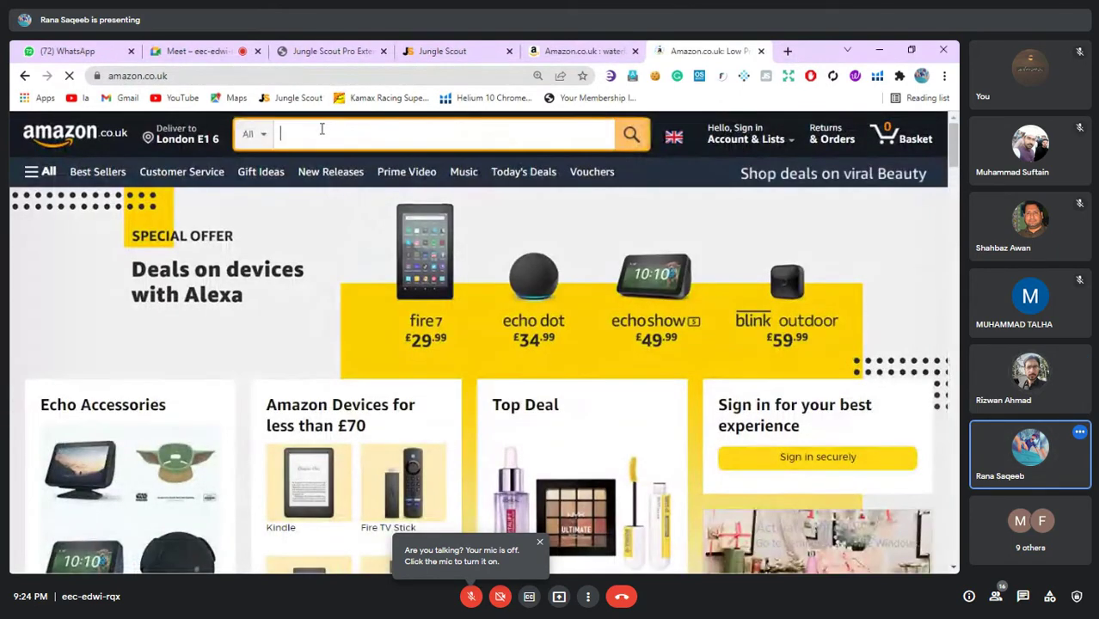
type("B08933NB3X")
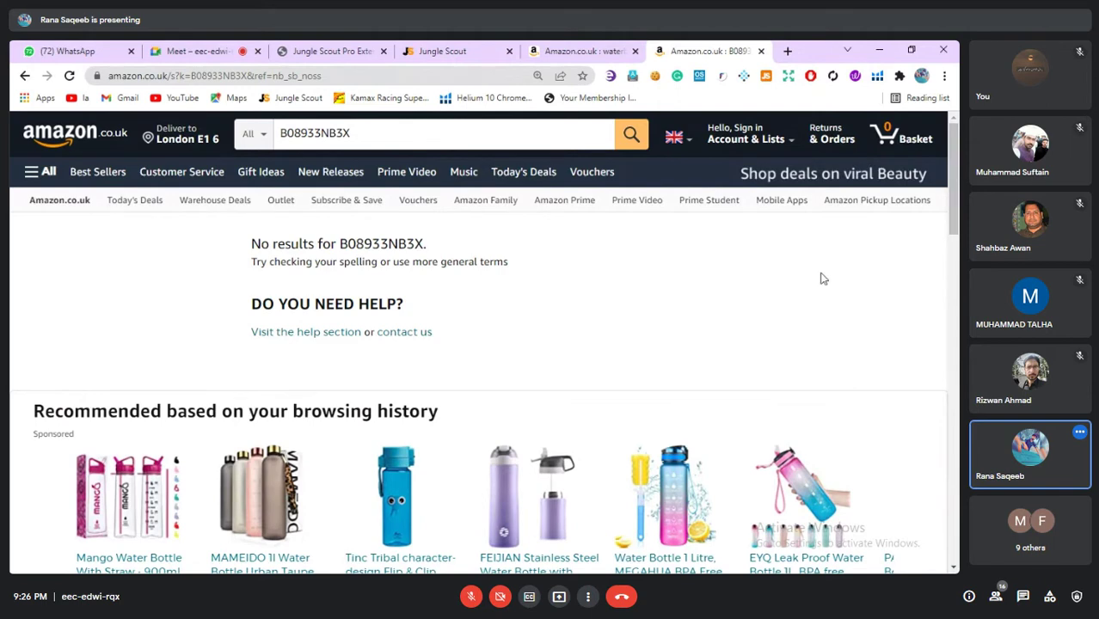
mouse_move(950, 131)
left_mouse_down()
mouse_move(957, 269)
mouse_move(952, 116)
left_mouse_up()
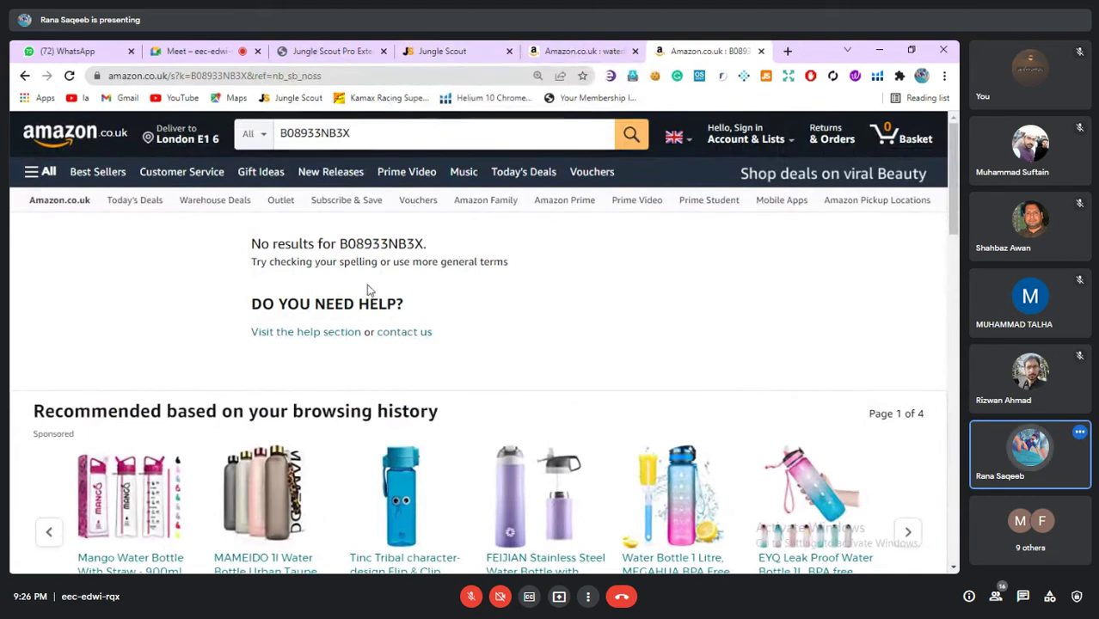
left_click_drag(226, 262, 473, 227)
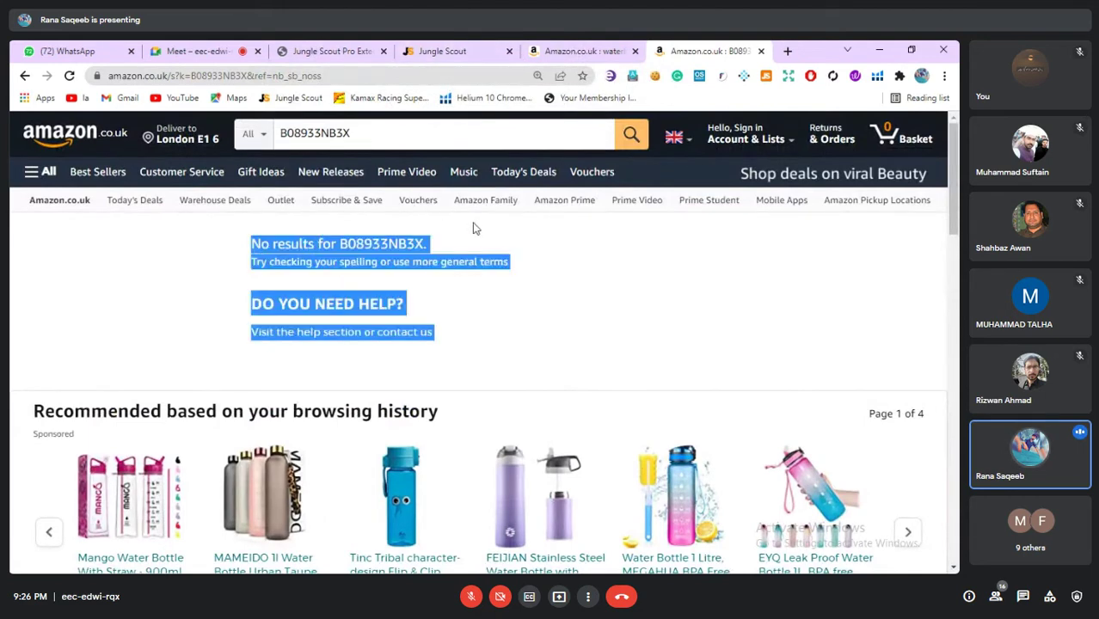
left_click(473, 227)
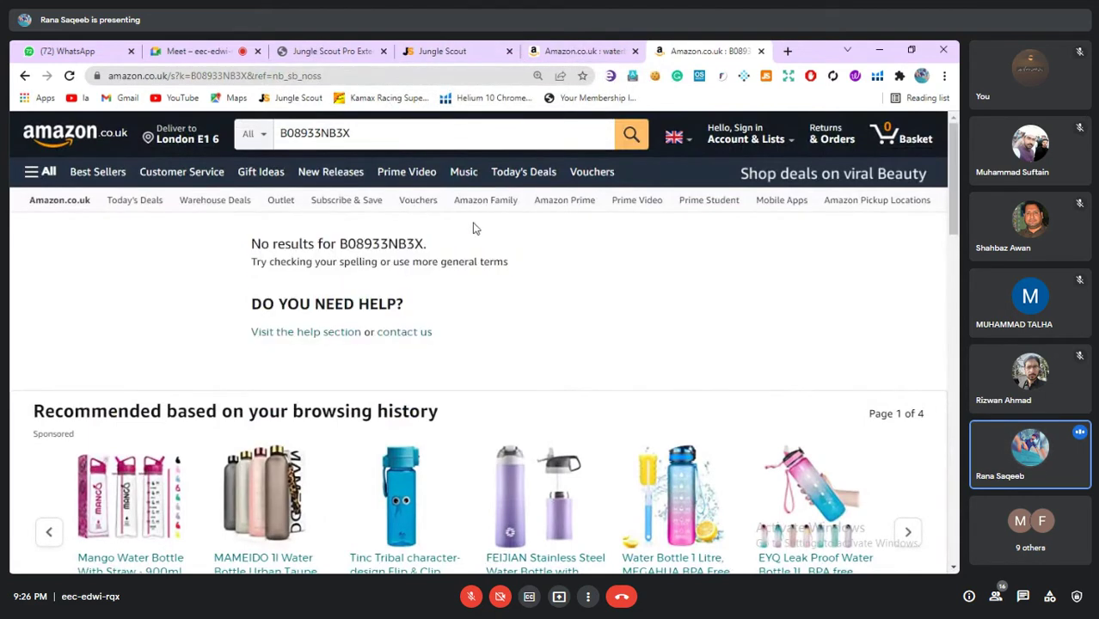
Return to Jungle Scout, reopen the BuildLife water bottle's Amazon listing and switch to the existing Amazon waterbottle search
left_click(473, 50)
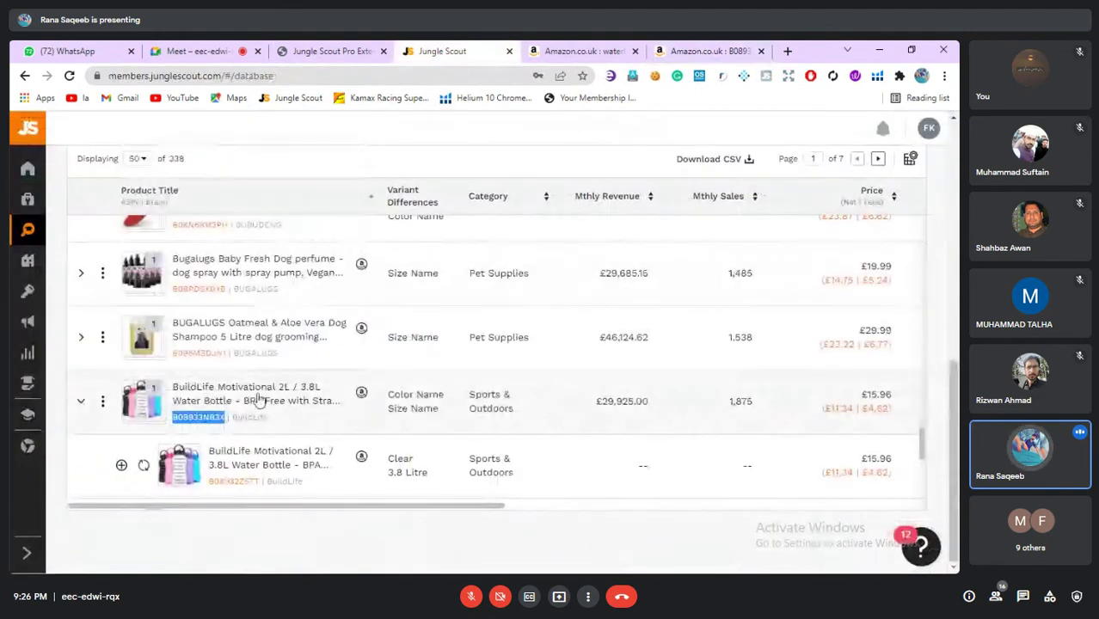
left_click(555, 405)
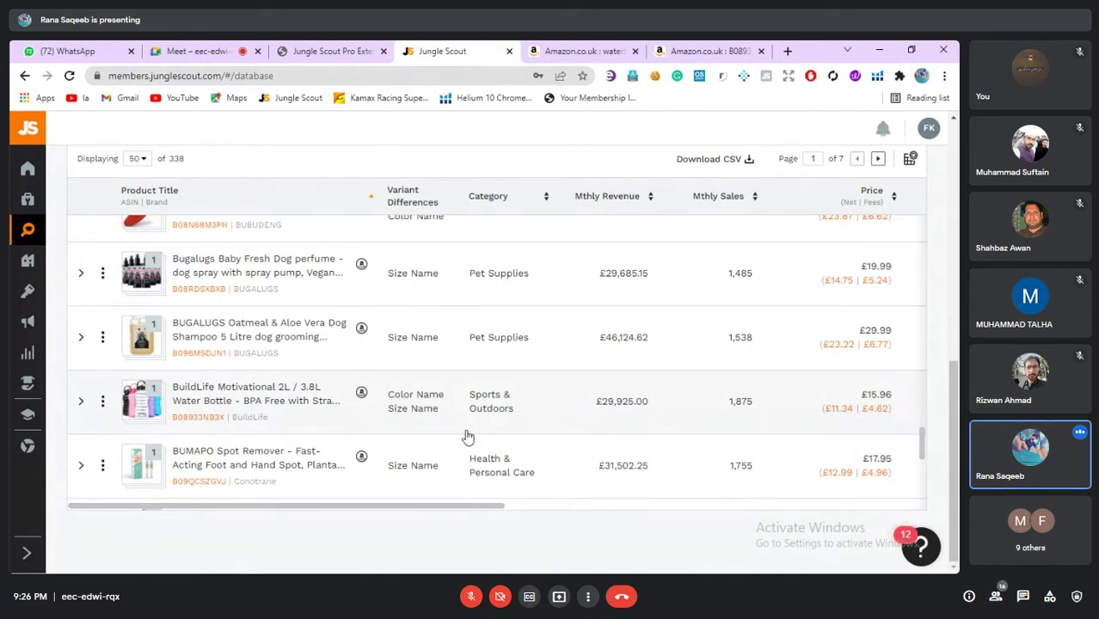
left_click(362, 393)
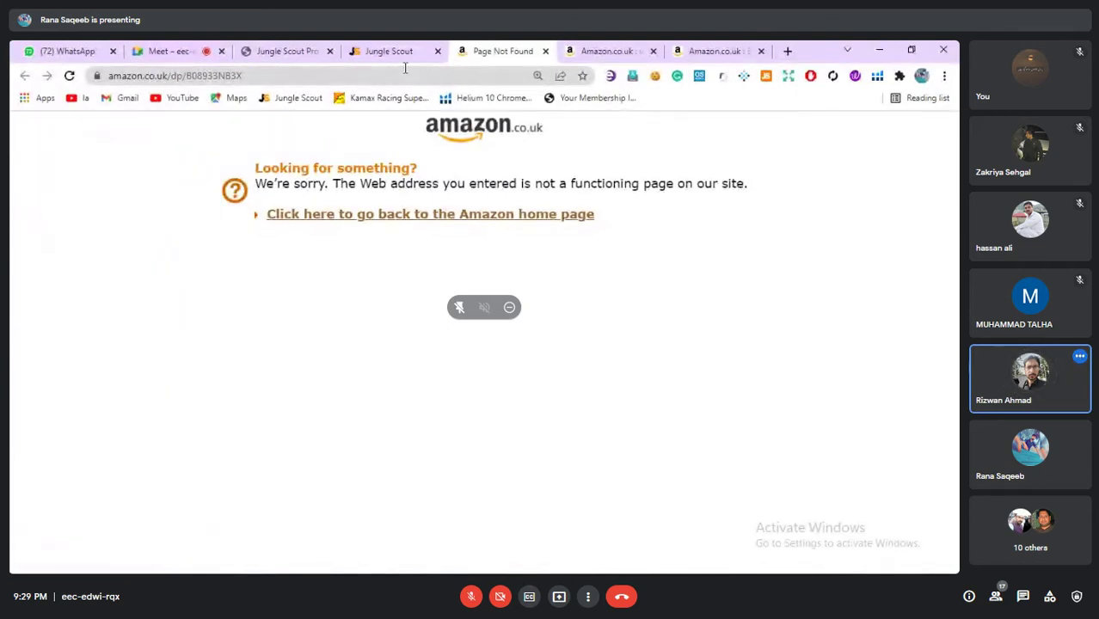
left_click(587, 57)
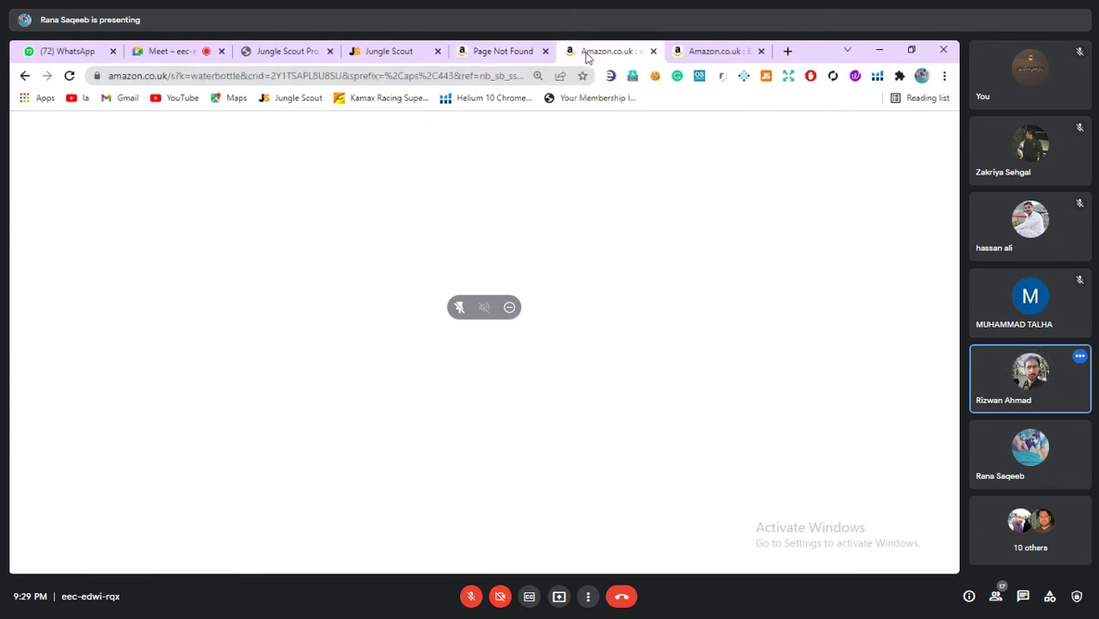
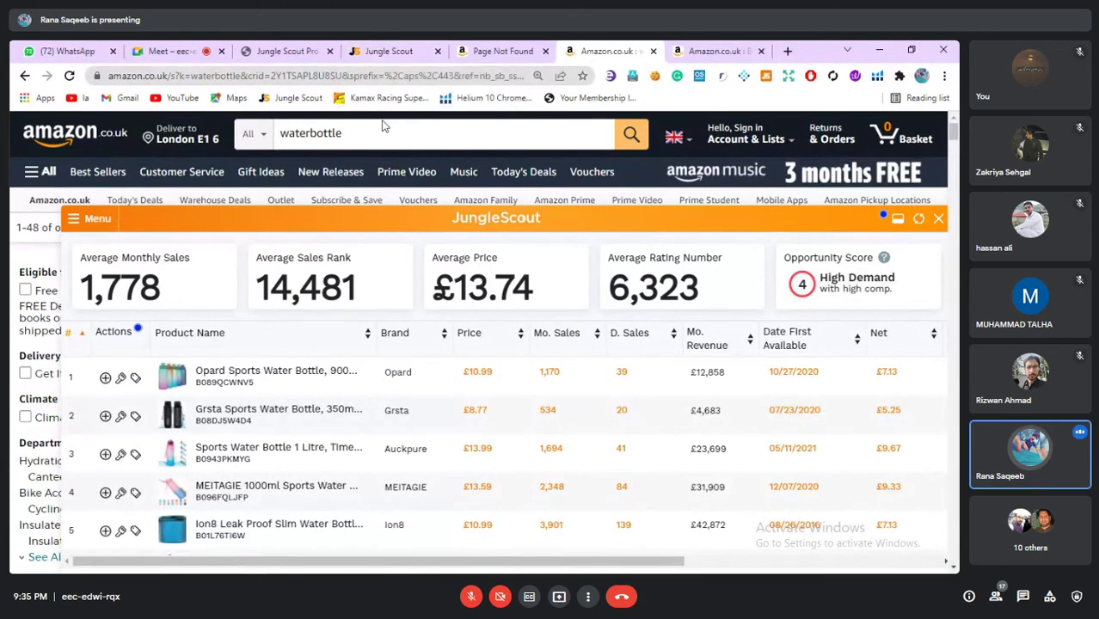
Highlight the search term waterbottle in Amazon's search field and view its keyword suggestions
left_click_drag(344, 133, 280, 134)
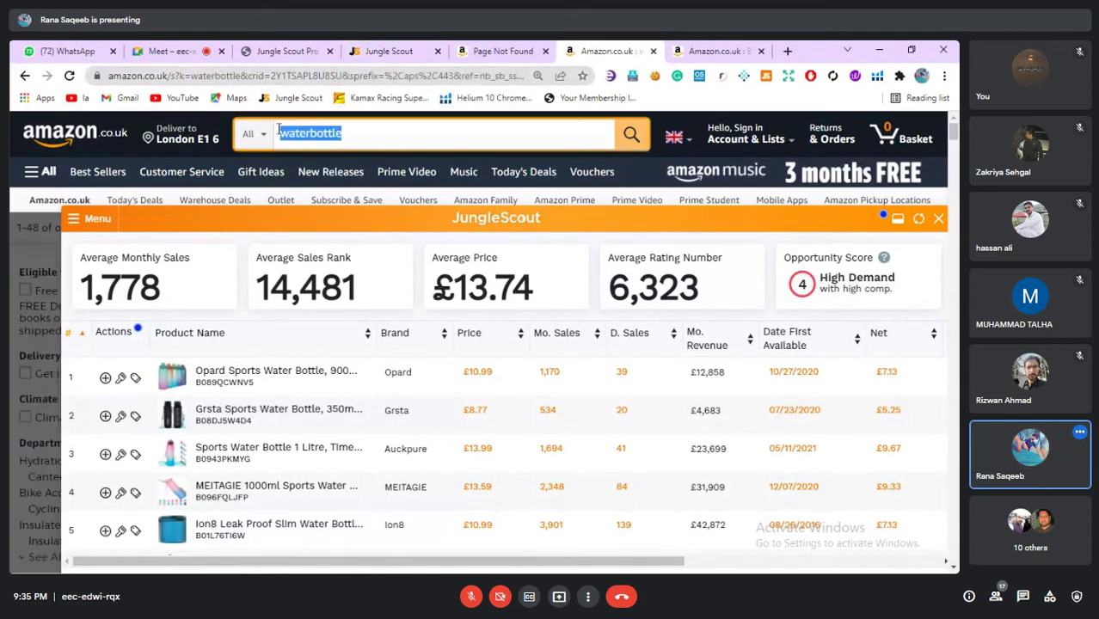
left_click(354, 132)
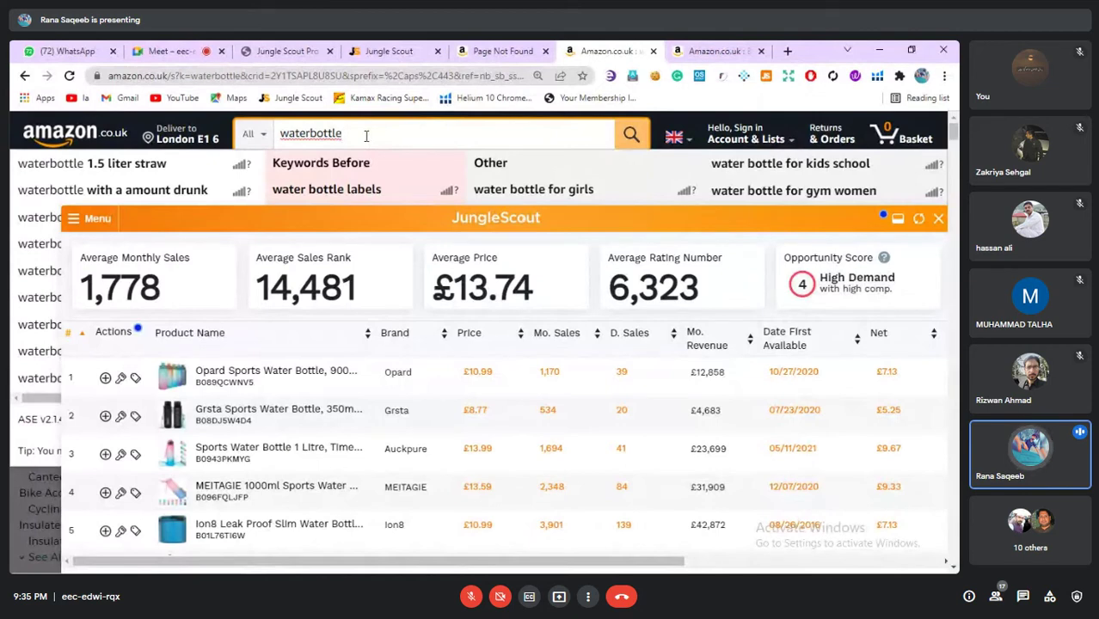
left_click_drag(348, 136, 279, 134)
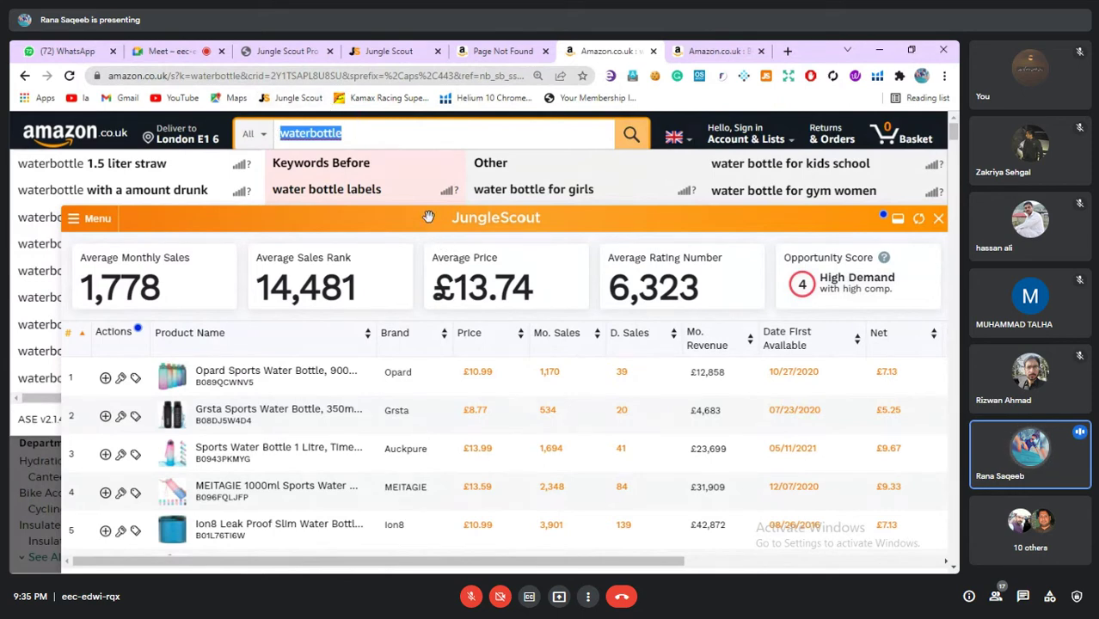
Reposition the Jungle Scout results overlay higher over the Amazon page so its table and footer fit in view
left_click_drag(435, 225, 351, 197)
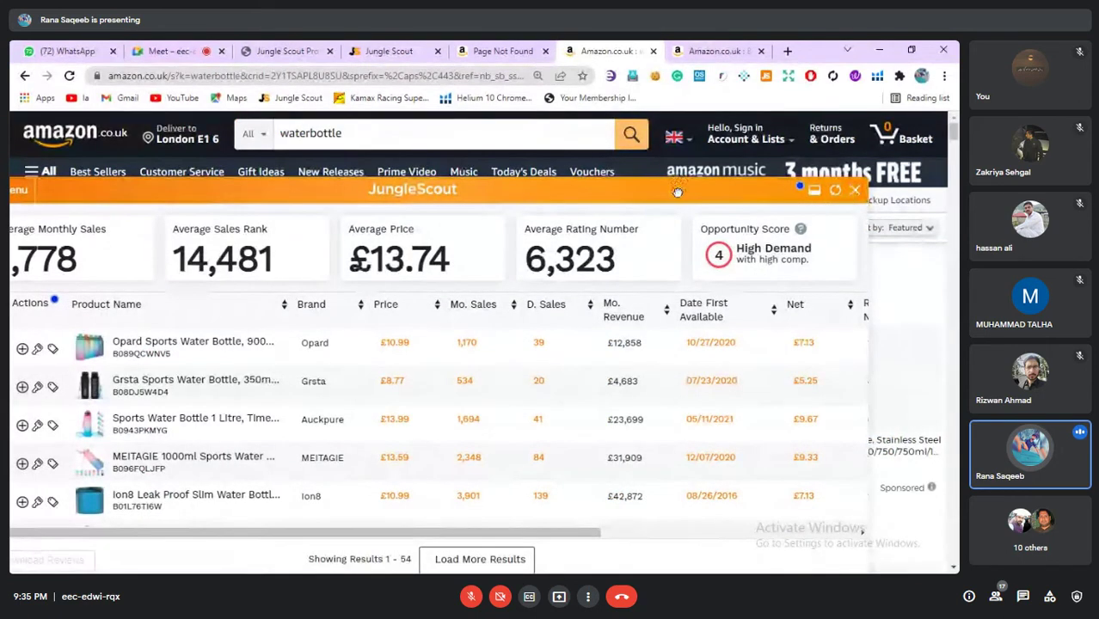
left_click_drag(677, 191, 767, 241)
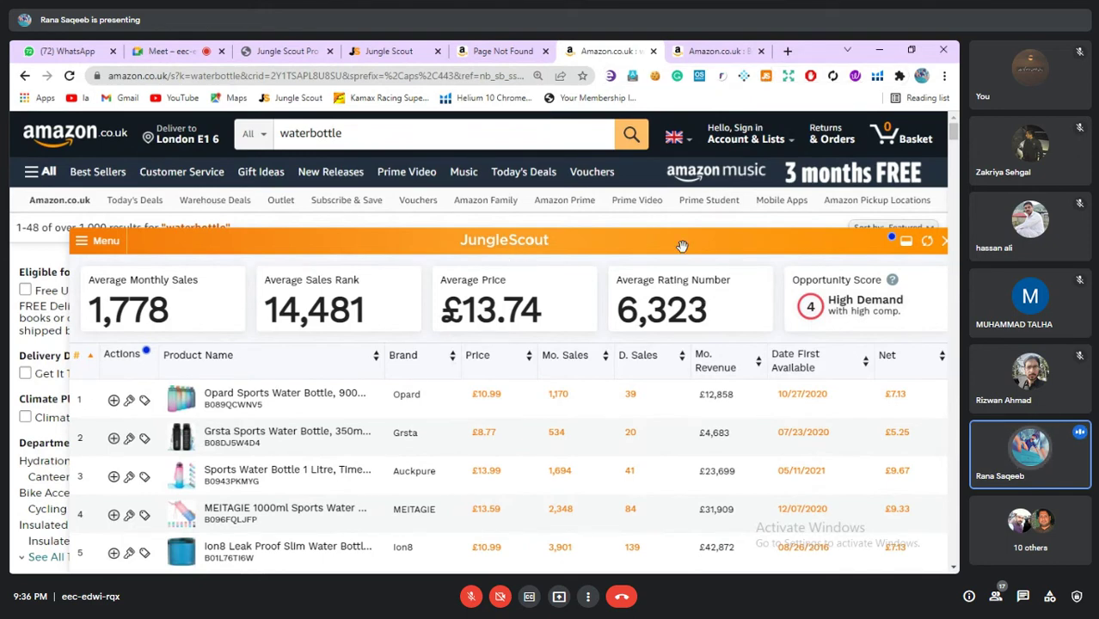
left_click_drag(678, 240, 661, 140)
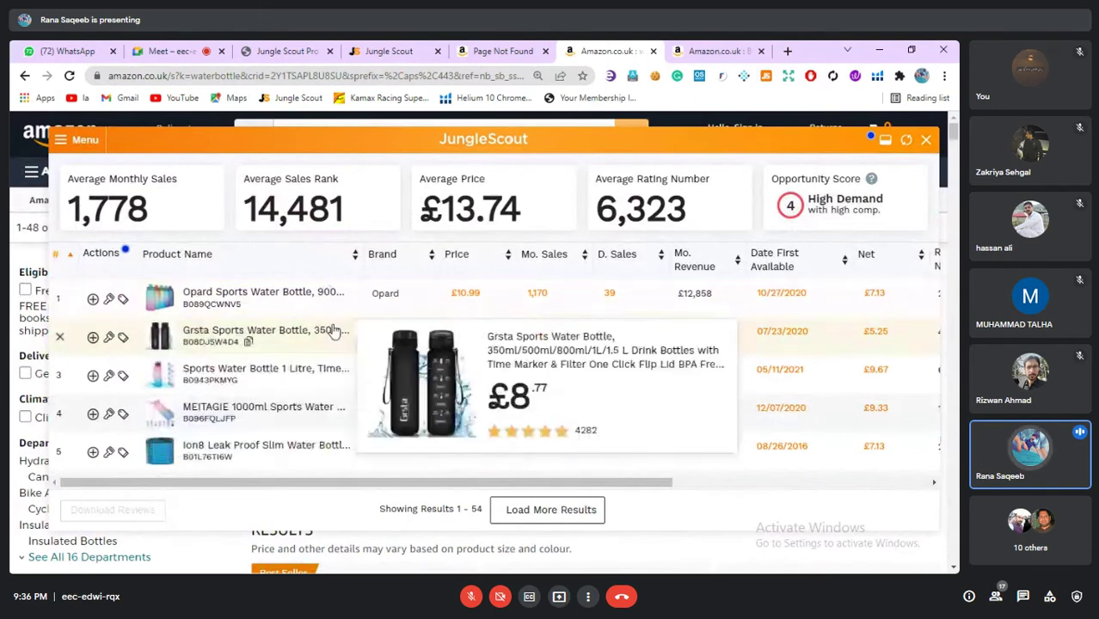
Highlight the listed water bottle products from the first row to about the tenth, then clear the highlighting
mouse_move(330, 305)
left_click_drag(337, 302, 351, 380)
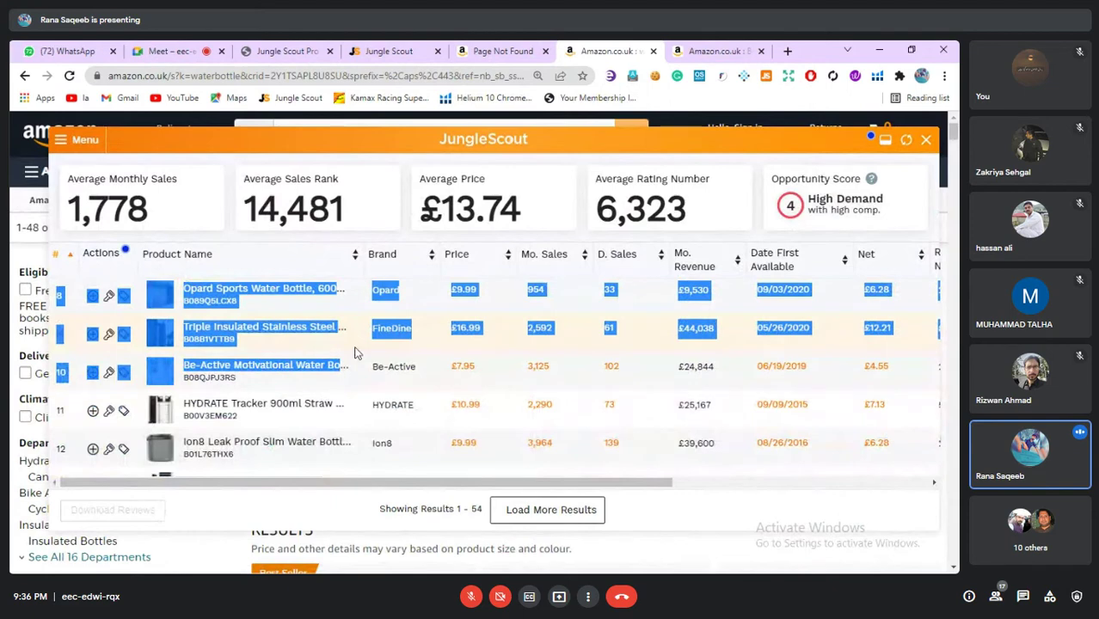
left_click(84, 332)
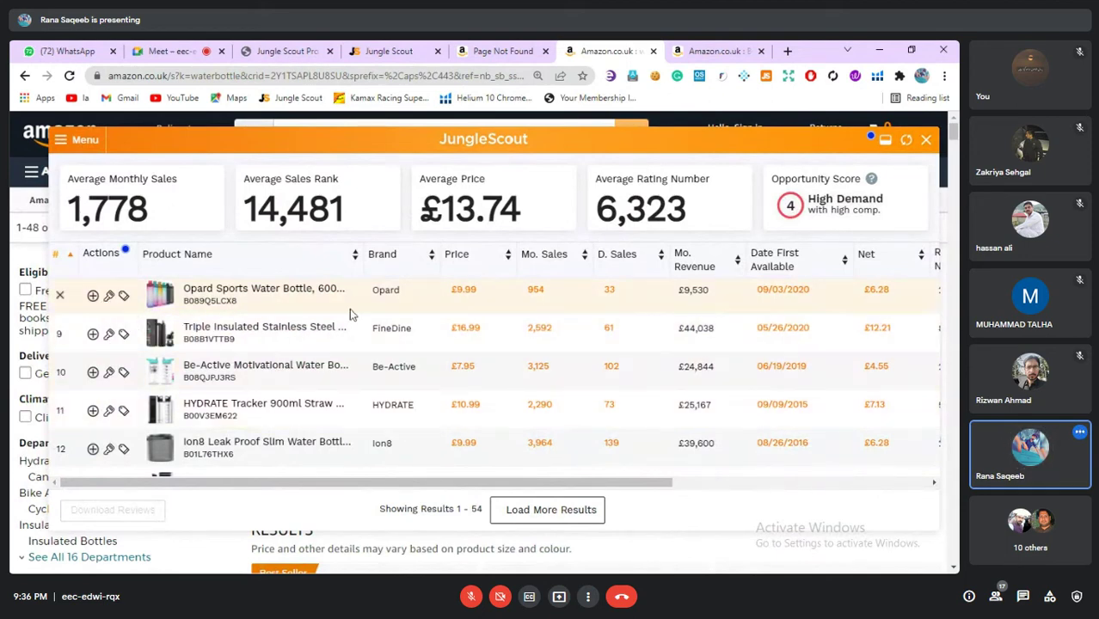
mouse_move(417, 319)
left_mouse_down()
mouse_move(442, 278)
mouse_move(440, 324)
mouse_move(434, 311)
left_mouse_up()
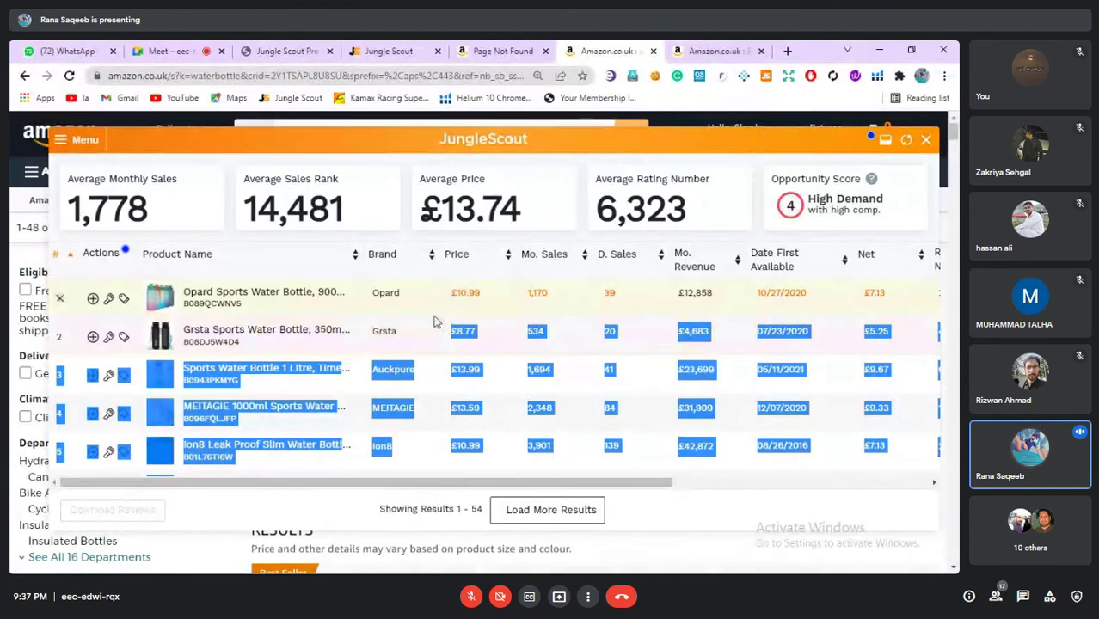
left_click(434, 321)
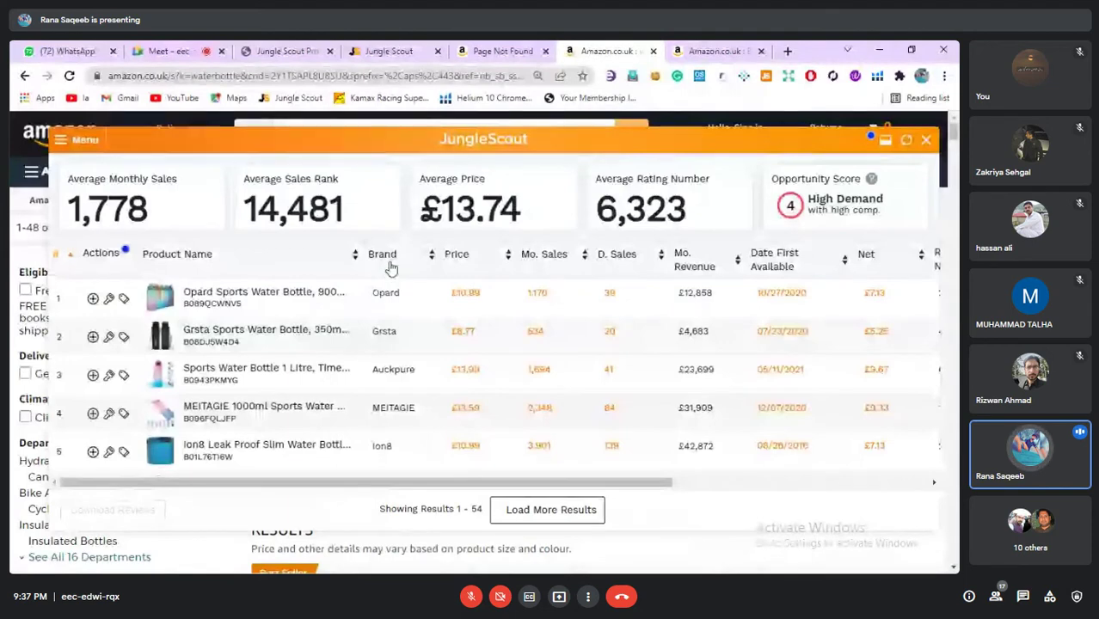
Compare brand, price, monthly sales and revenue across the first eleven products in the Jungle Scout results
scroll(397, 400, "down", 3)
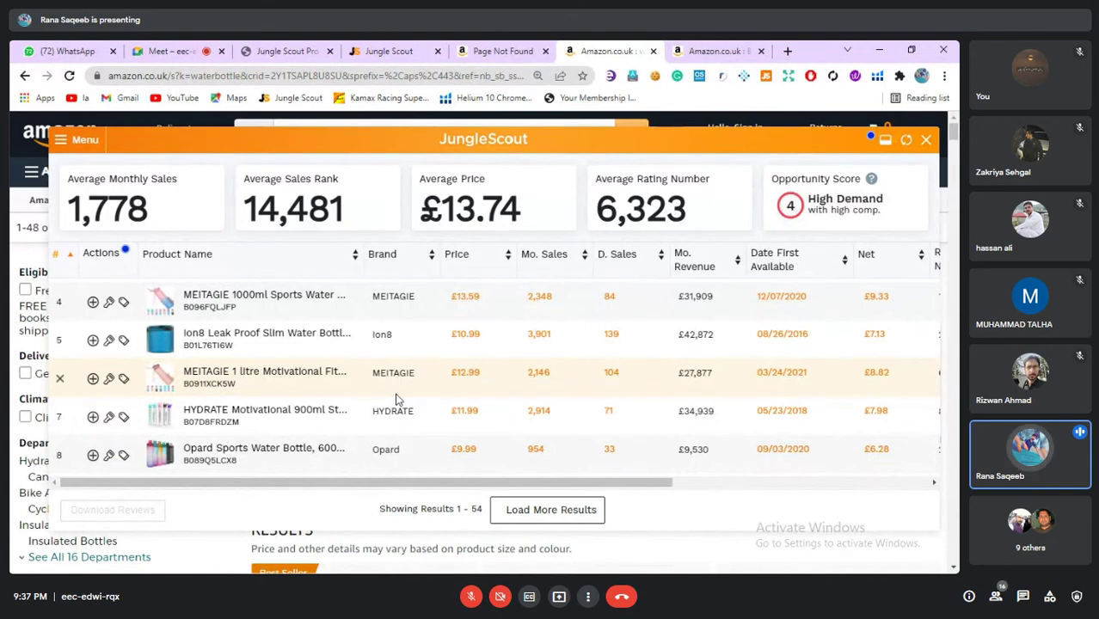
scroll(395, 398, "up", 3)
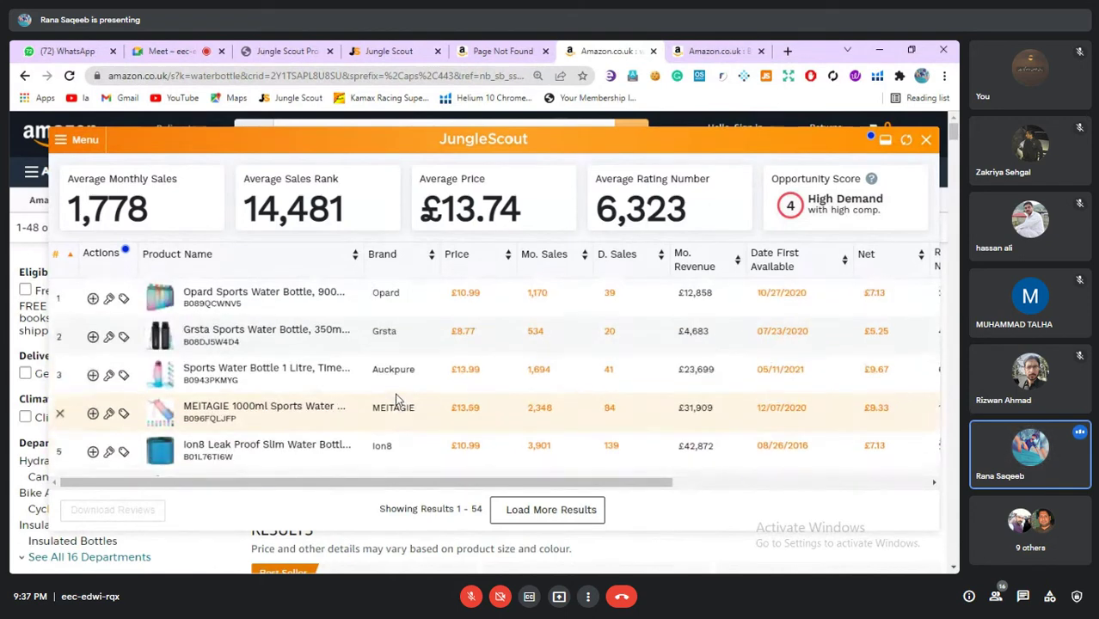
scroll(395, 398, "down", 3)
scroll(396, 398, "down", 1)
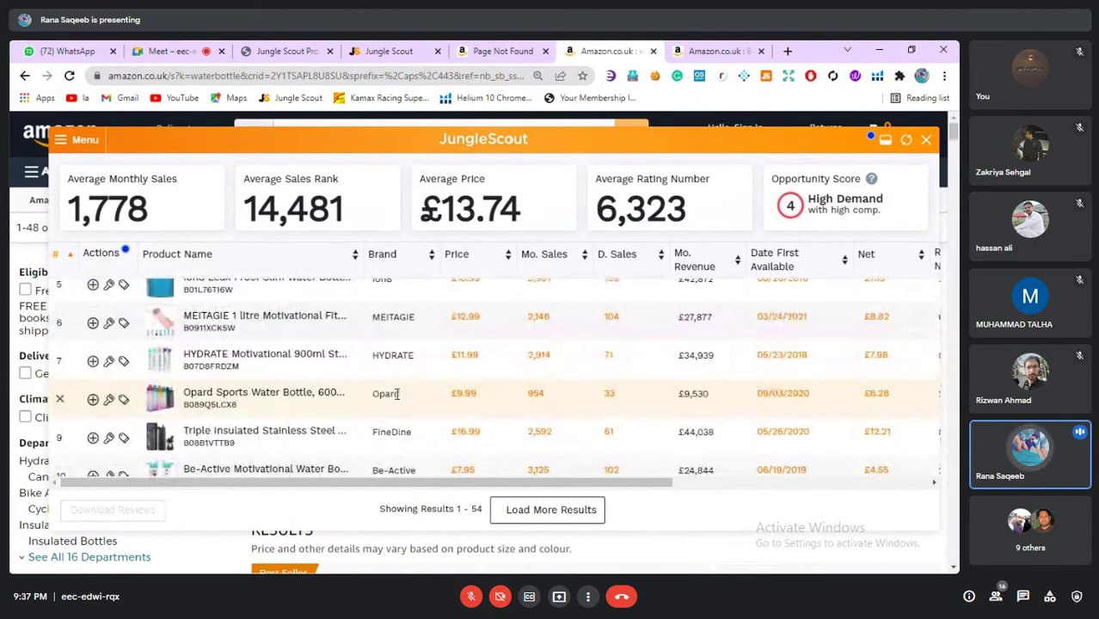
scroll(398, 396, "up", 3)
scroll(395, 399, "up", 1)
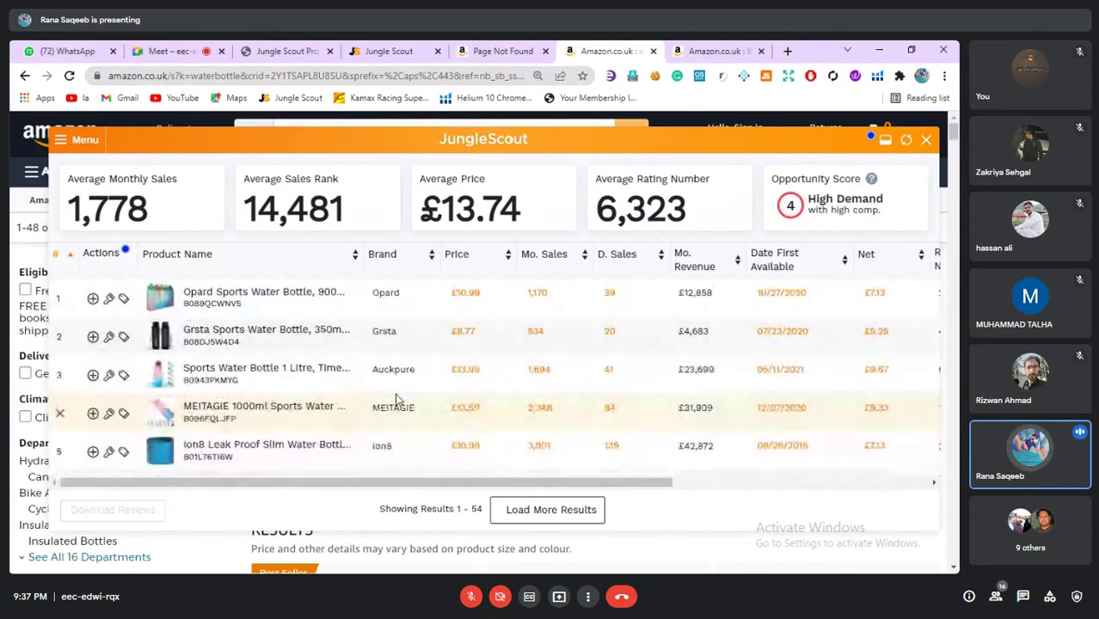
scroll(395, 400, "down", 1)
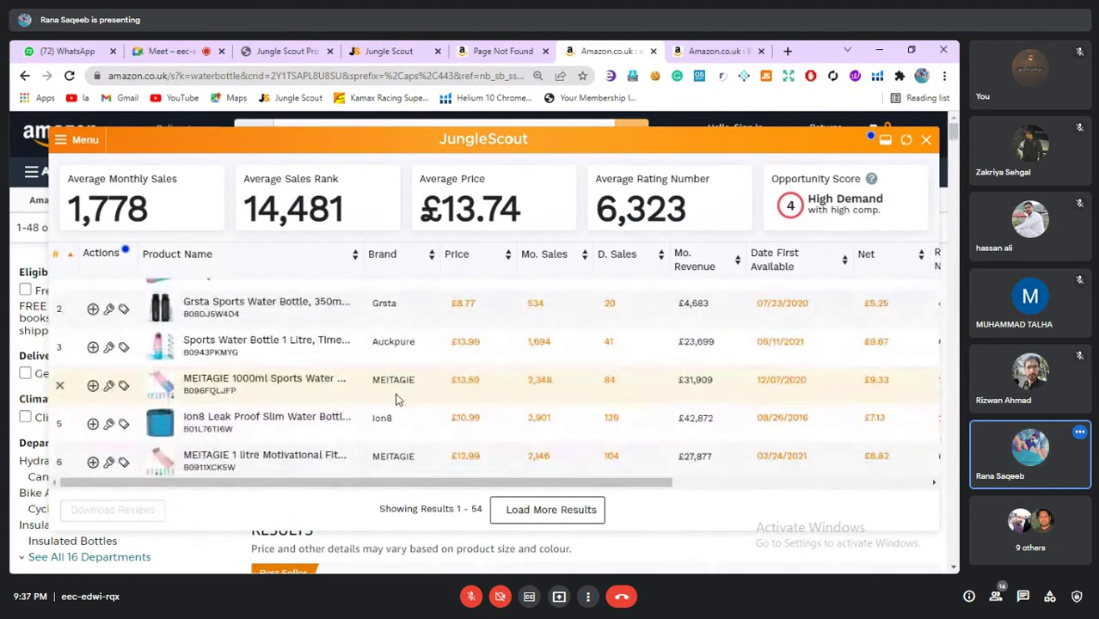
scroll(397, 399, "down", 1)
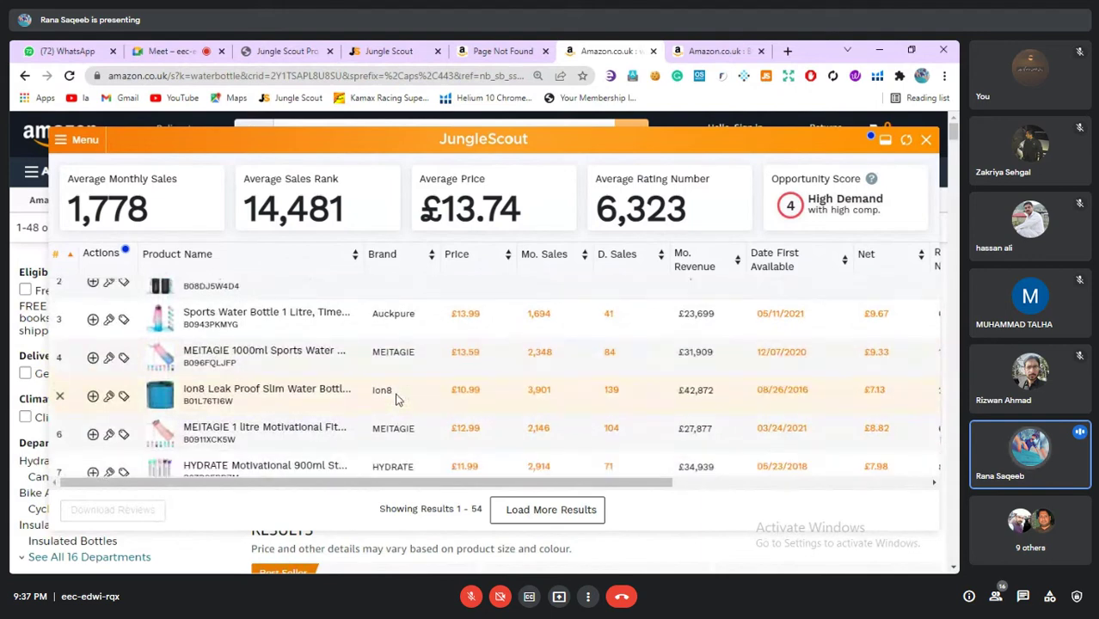
scroll(398, 398, "up", 1)
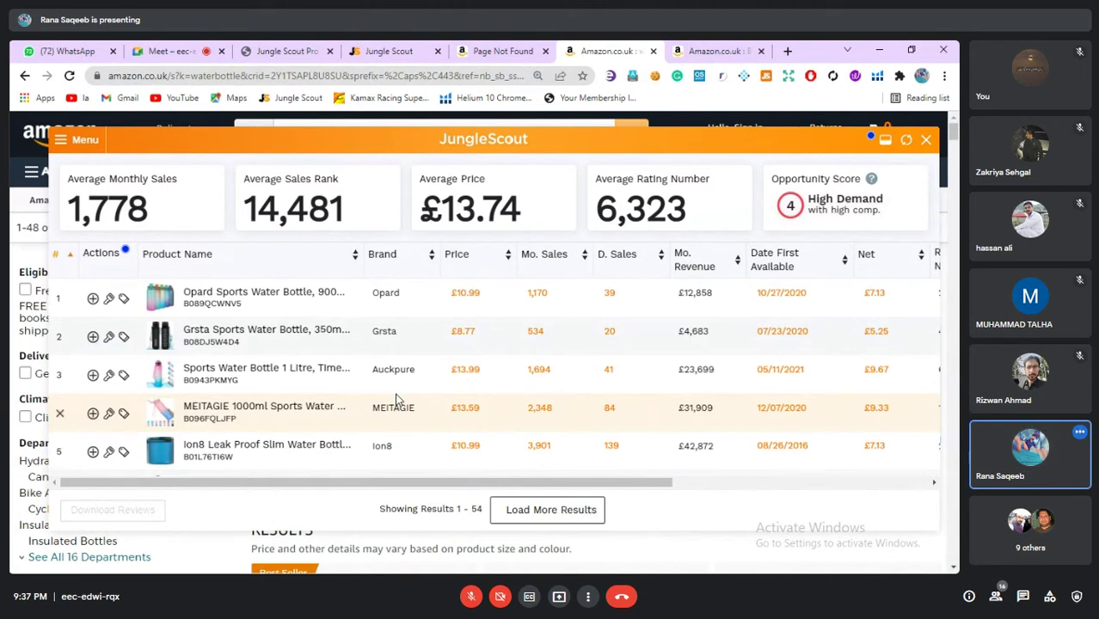
scroll(396, 399, "down", 4)
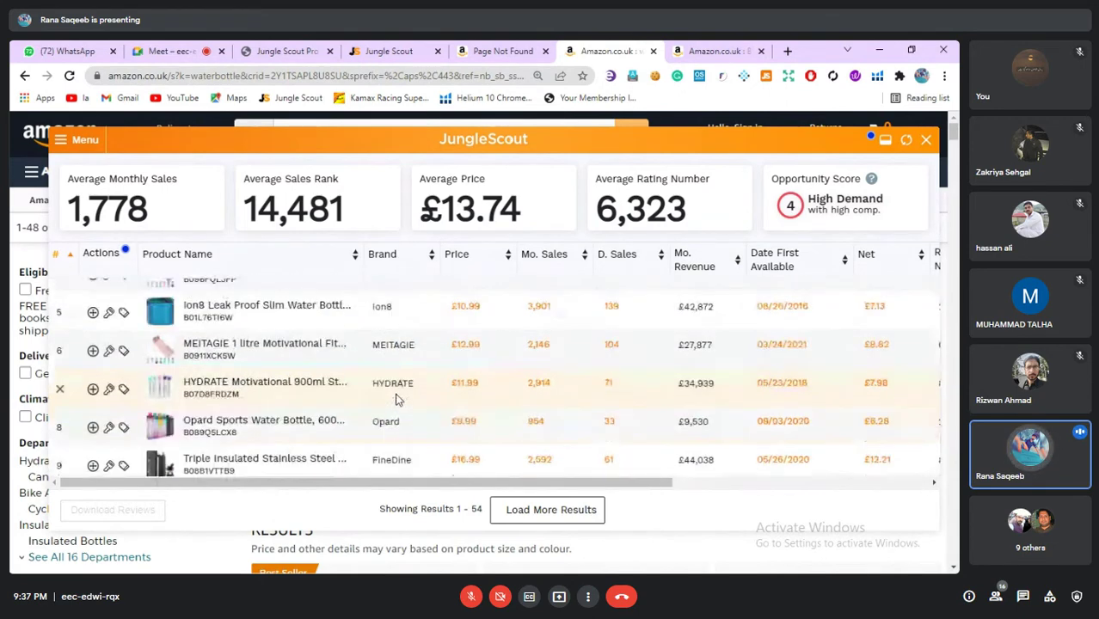
scroll(397, 399, "down", 2)
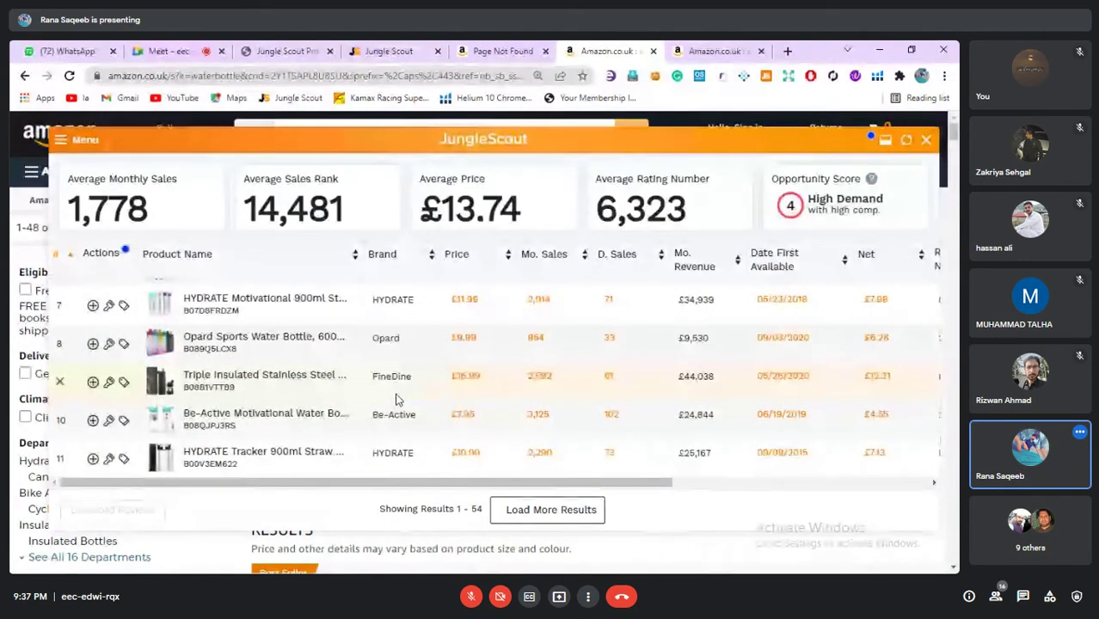
scroll(396, 399, "up", 1)
scroll(397, 399, "up", 3)
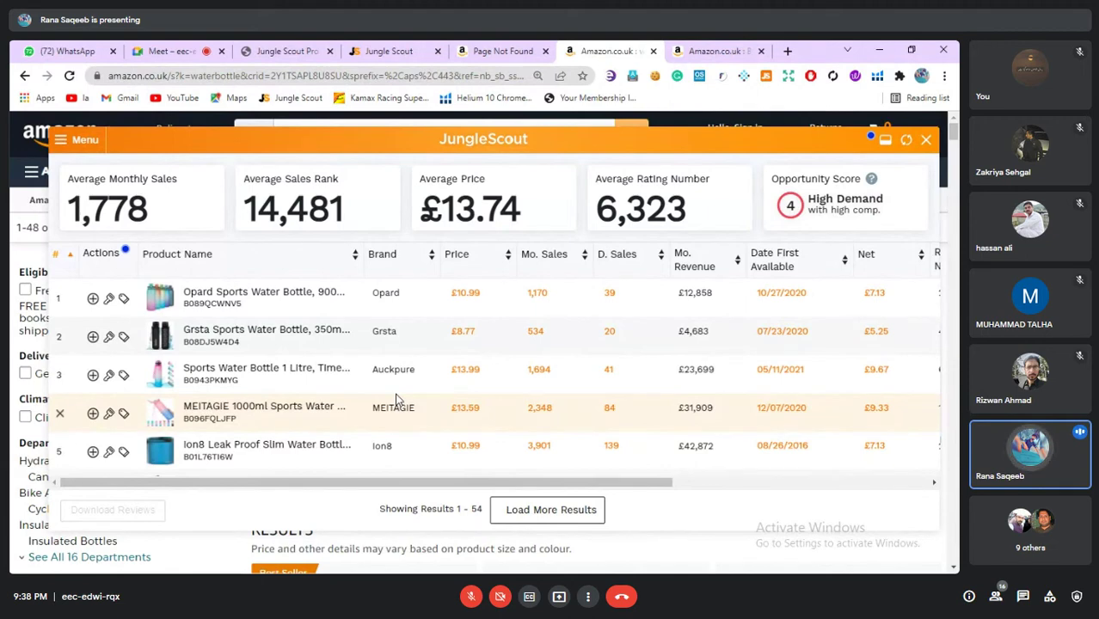
scroll(395, 398, "down", 1)
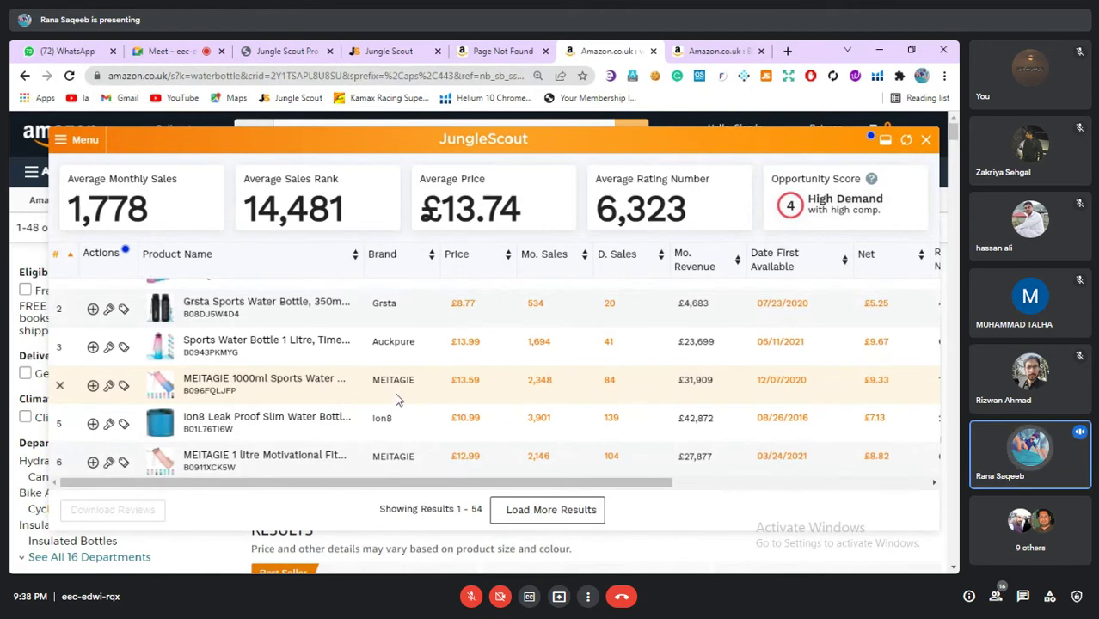
scroll(396, 398, "down", 2)
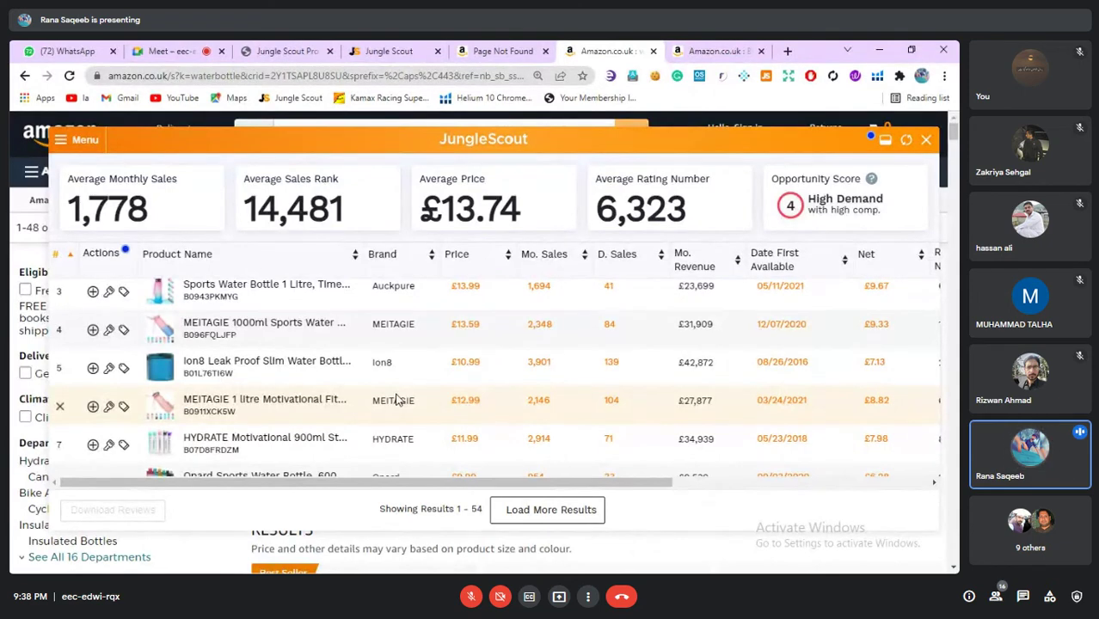
scroll(397, 400, "down", 1)
scroll(397, 399, "down", 1)
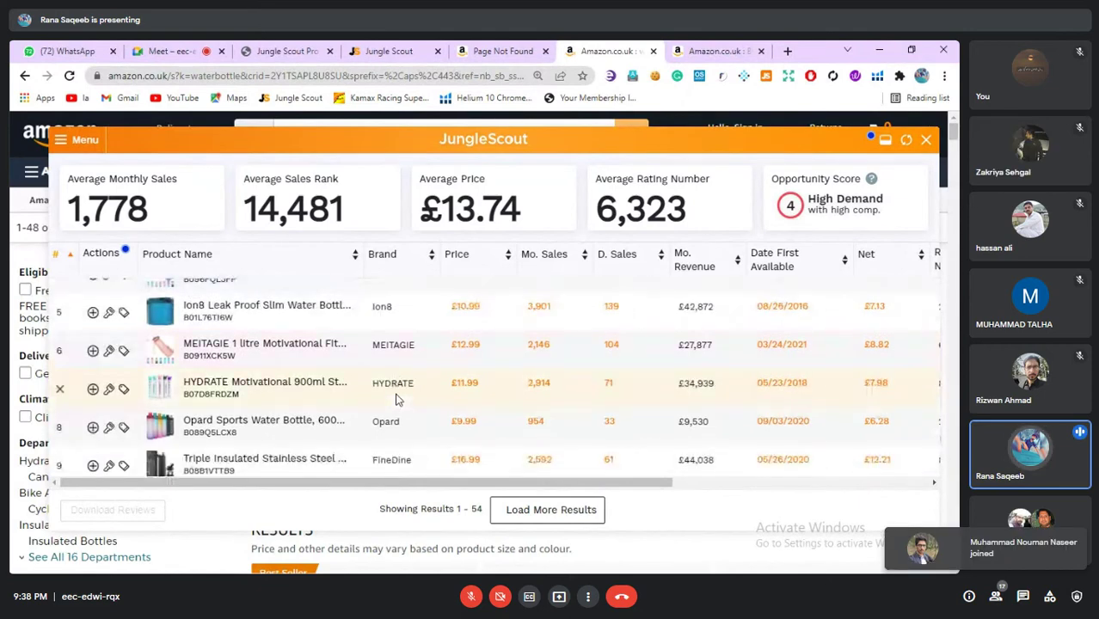
scroll(397, 400, "up", 3)
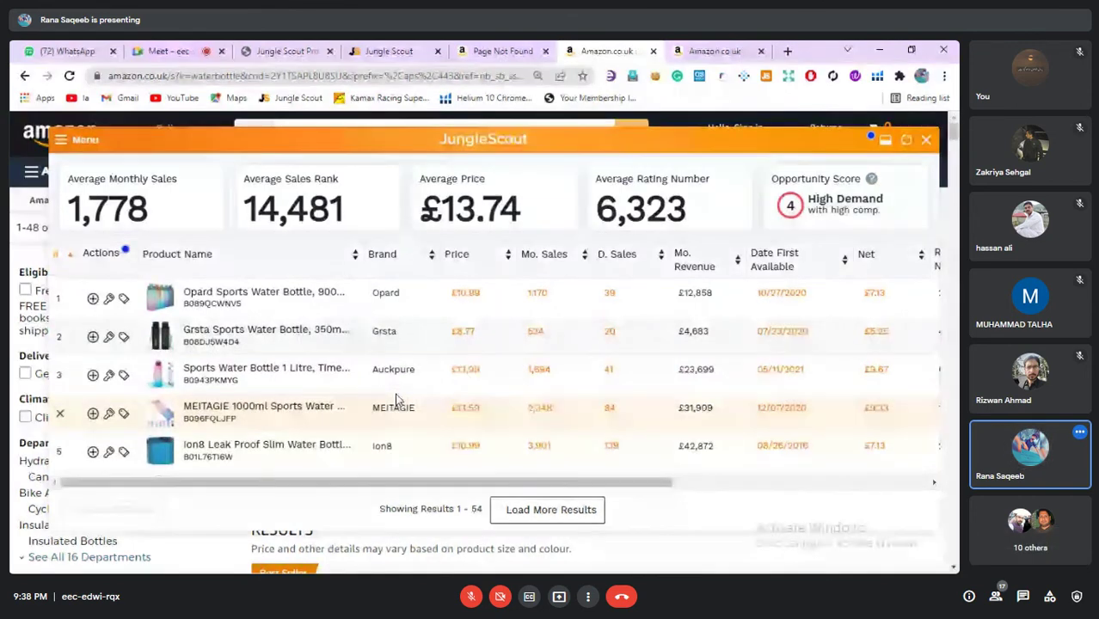
scroll(398, 400, "down", 1)
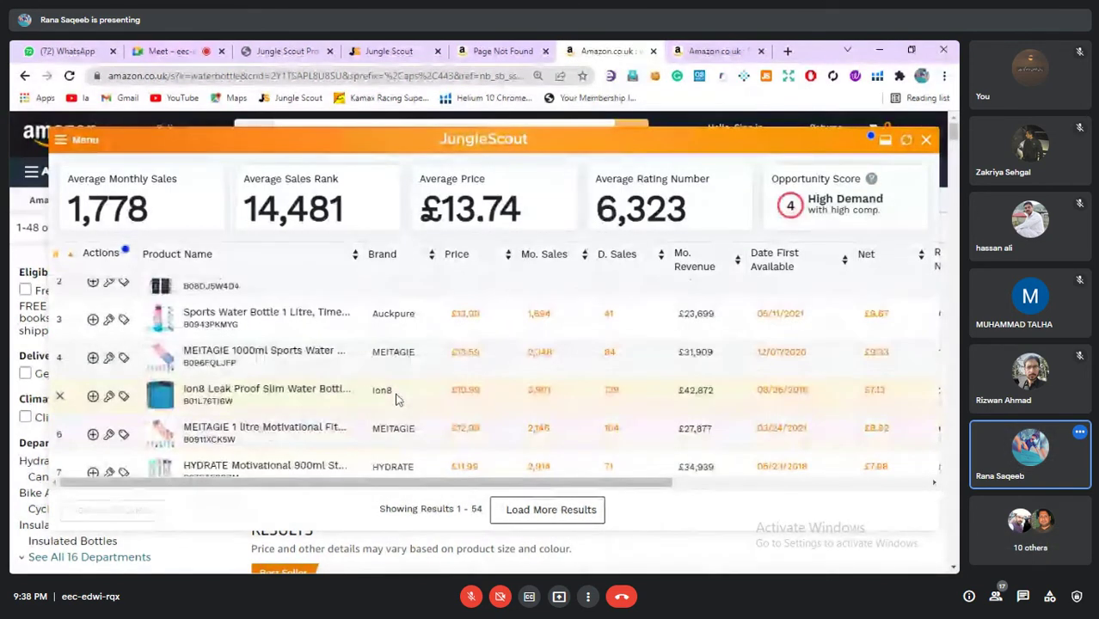
scroll(397, 399, "down", 1)
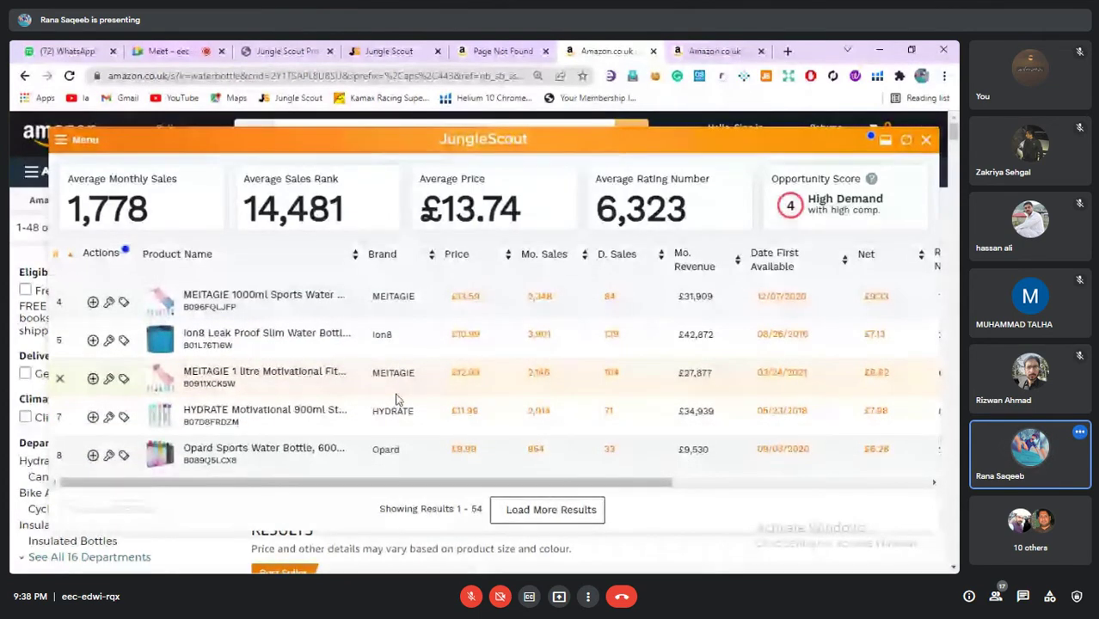
scroll(397, 400, "up", 3)
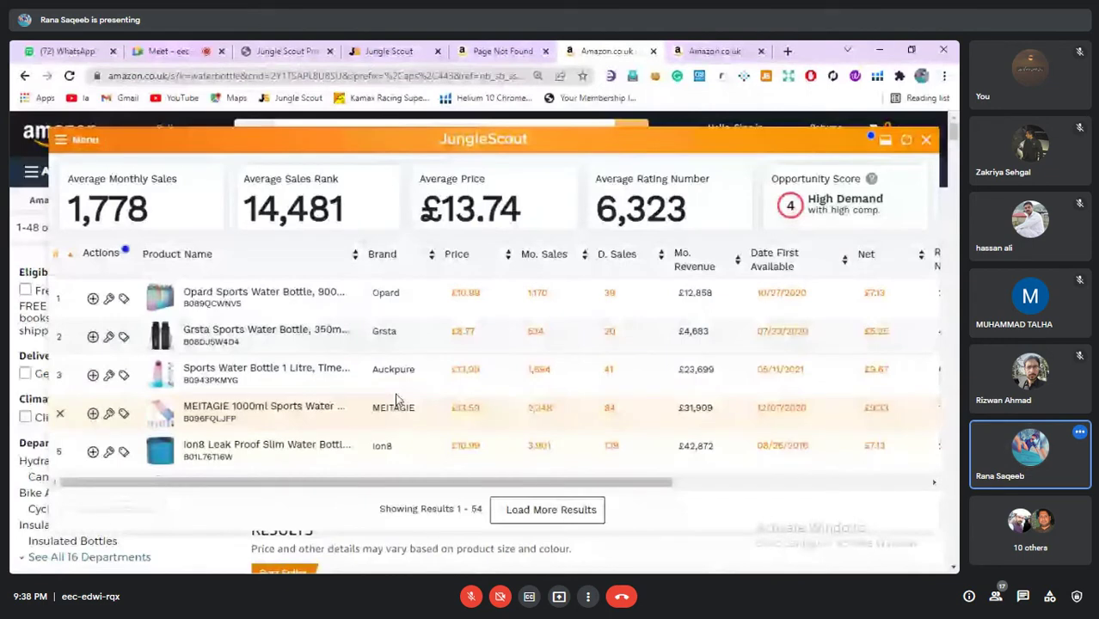
Examine the lower-ranked water bottle products and their sales figures down to about row 33
scroll(397, 400, "down", 2)
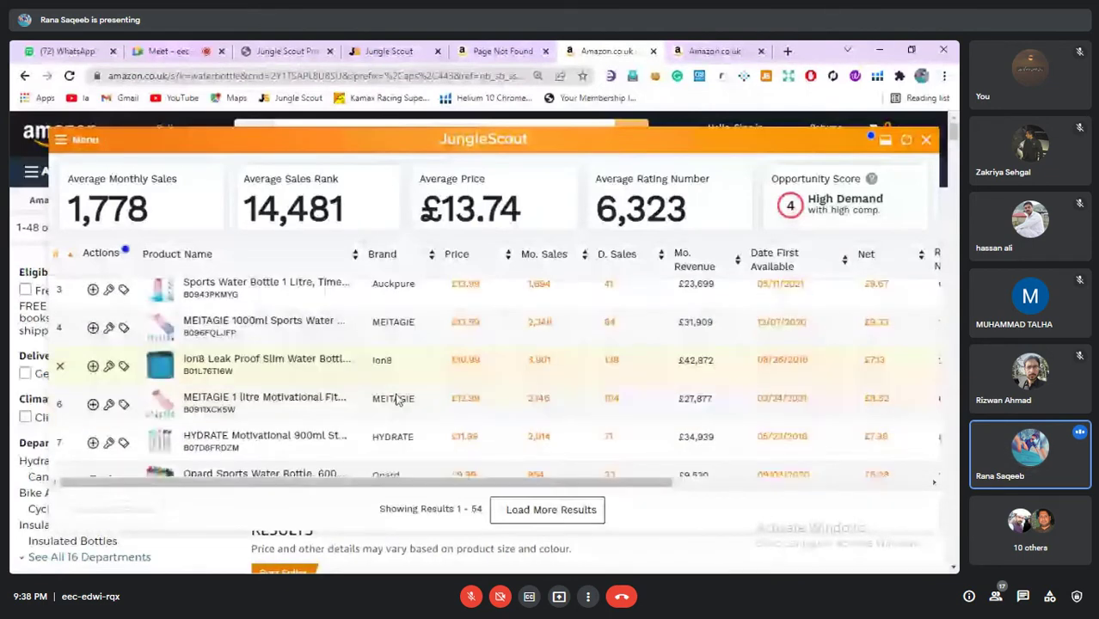
scroll(397, 400, "down", 12)
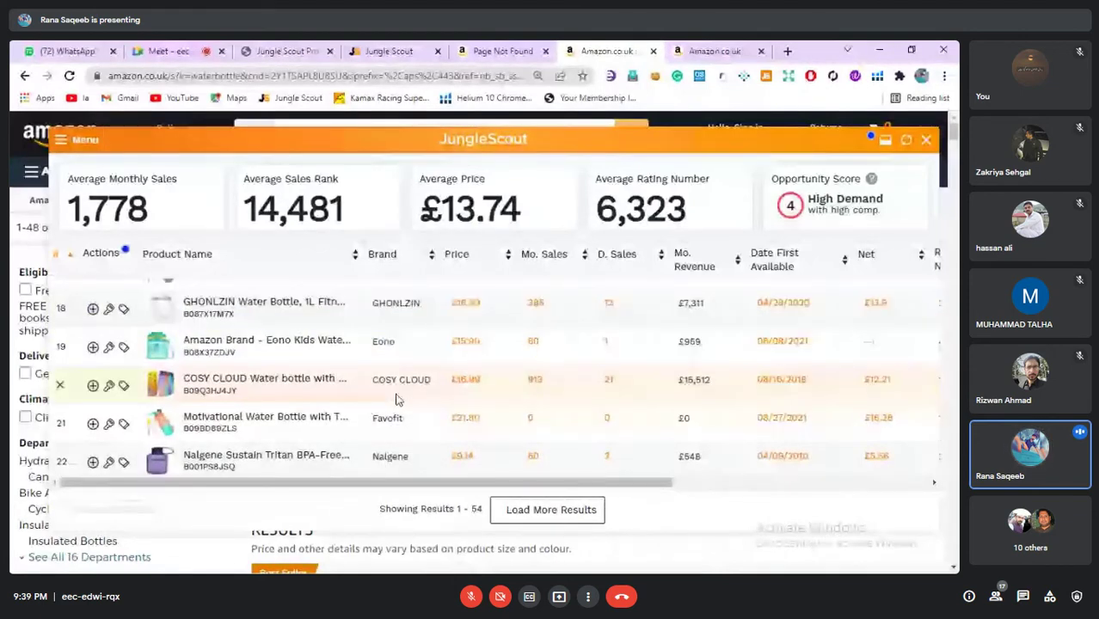
scroll(397, 398, "up", 4)
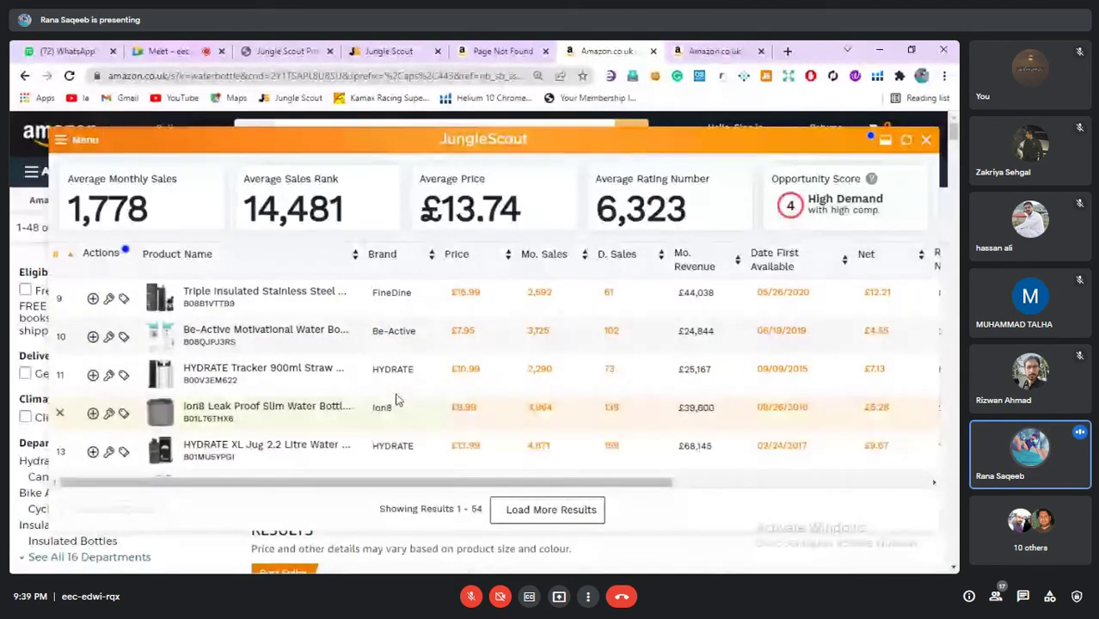
scroll(397, 399, "down", 1)
scroll(396, 398, "down", 2)
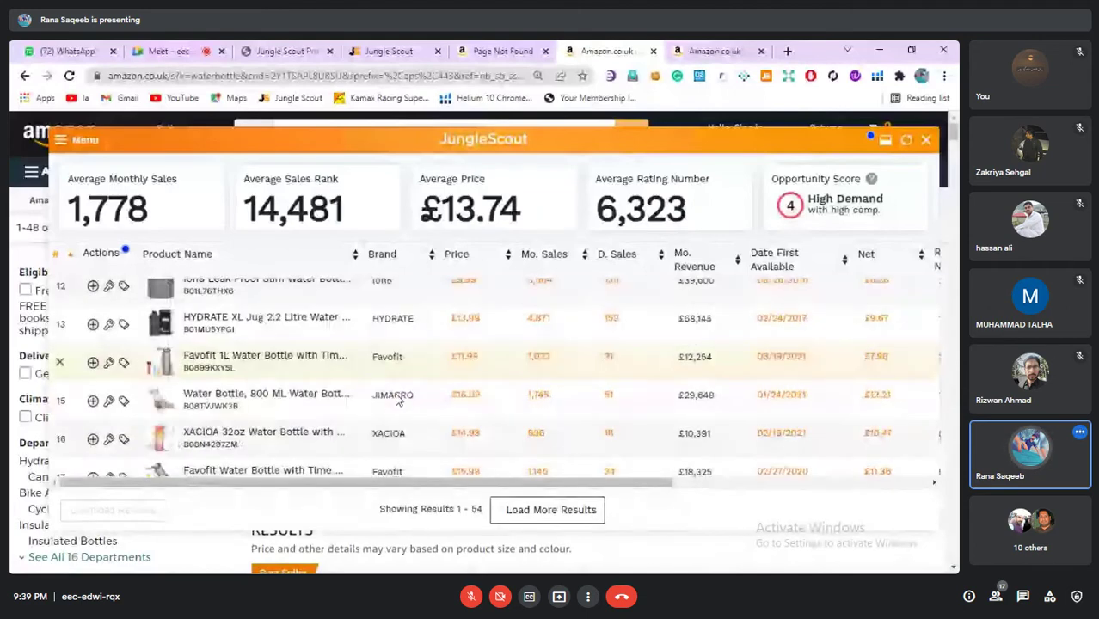
scroll(397, 399, "down", 3)
scroll(396, 399, "down", 3)
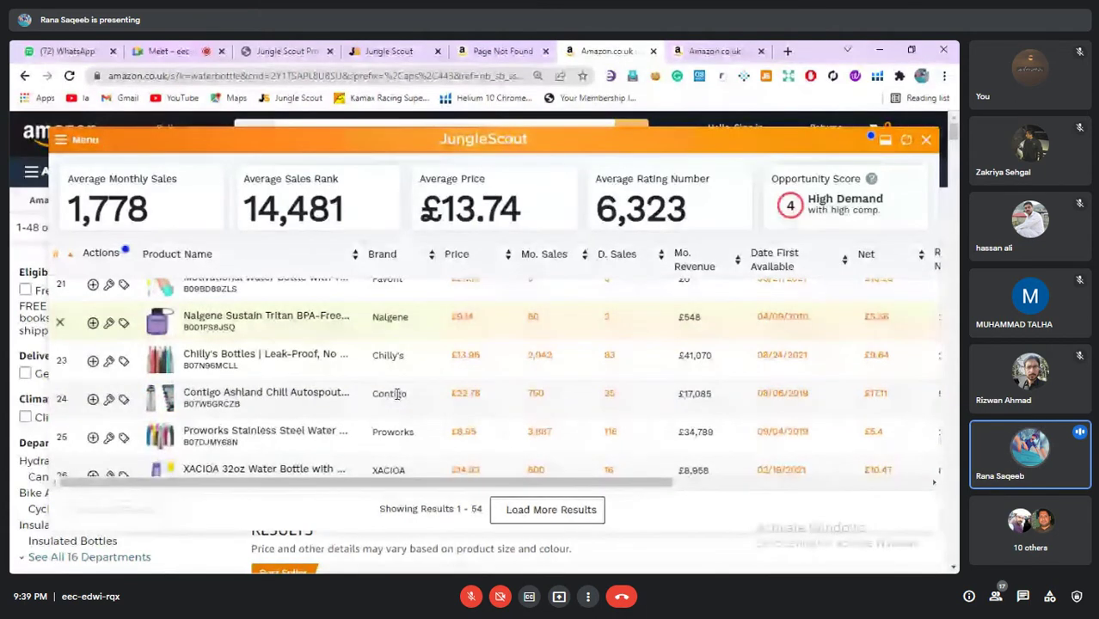
scroll(396, 394, "down", 4)
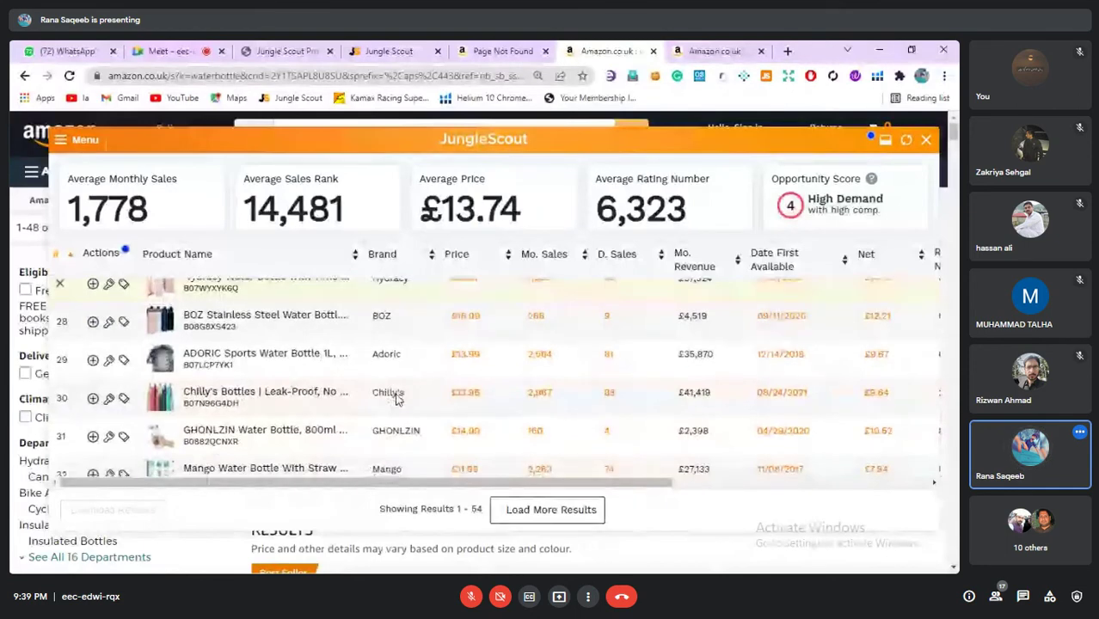
scroll(396, 398, "down", 1)
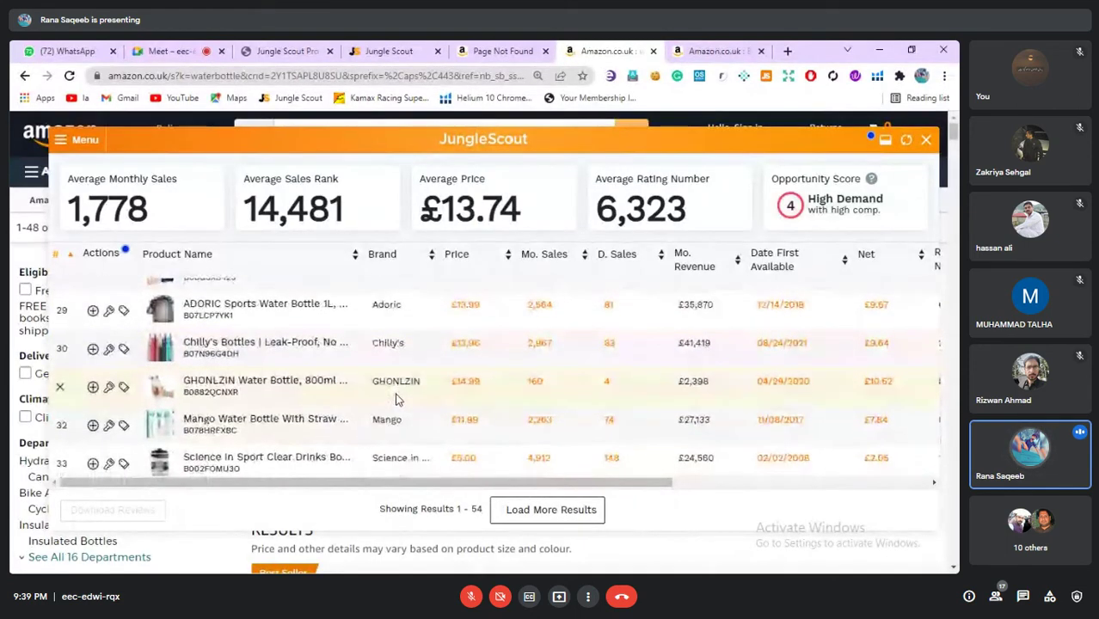
Check the water bottle products around row 34, then return to the first ten rows of the Jungle Scout results
scroll(396, 398, "down", 1)
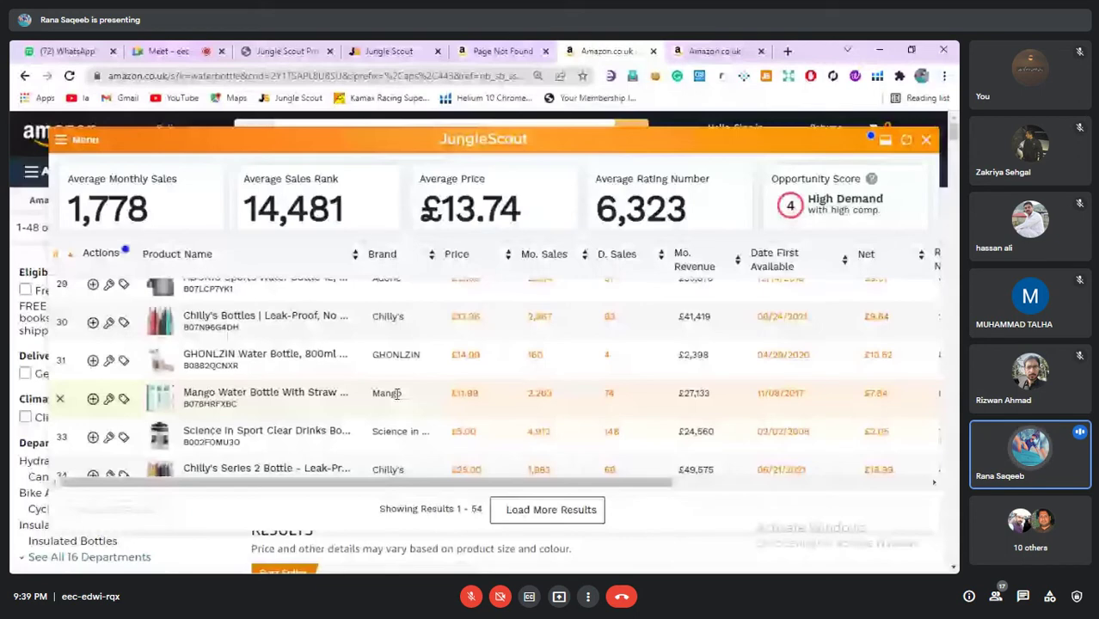
scroll(396, 398, "up", 15)
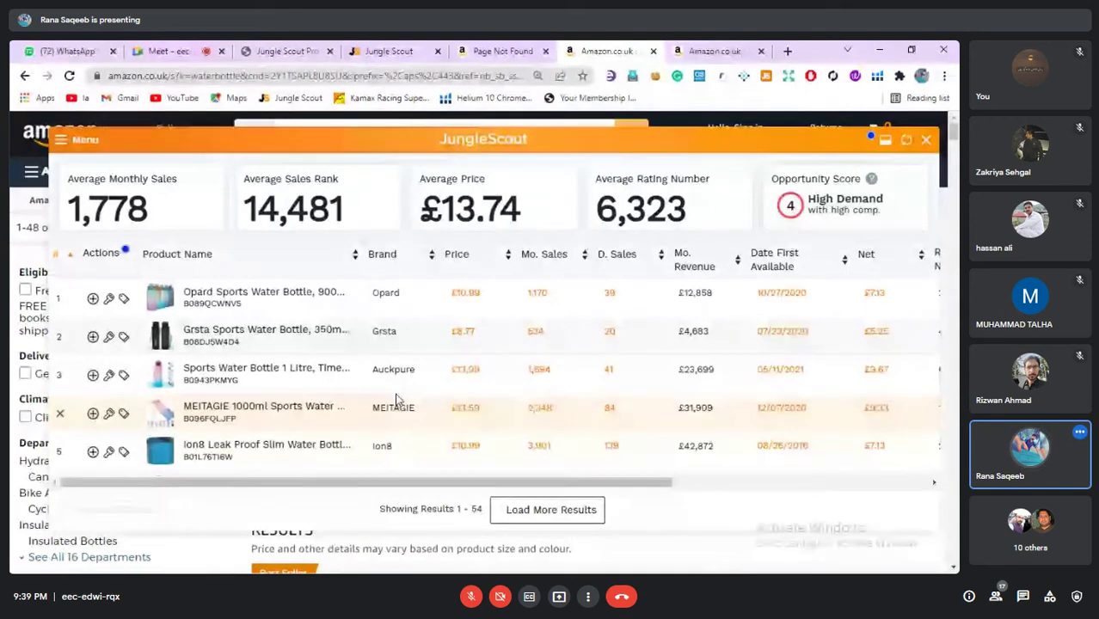
scroll(395, 398, "down", 5)
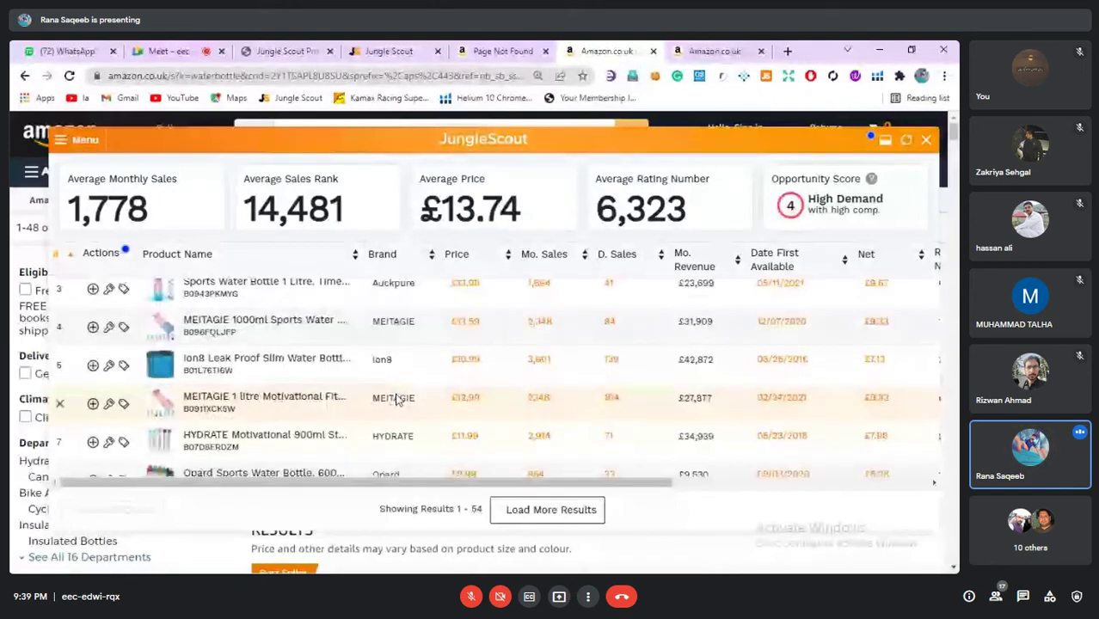
scroll(396, 395, "up", 1)
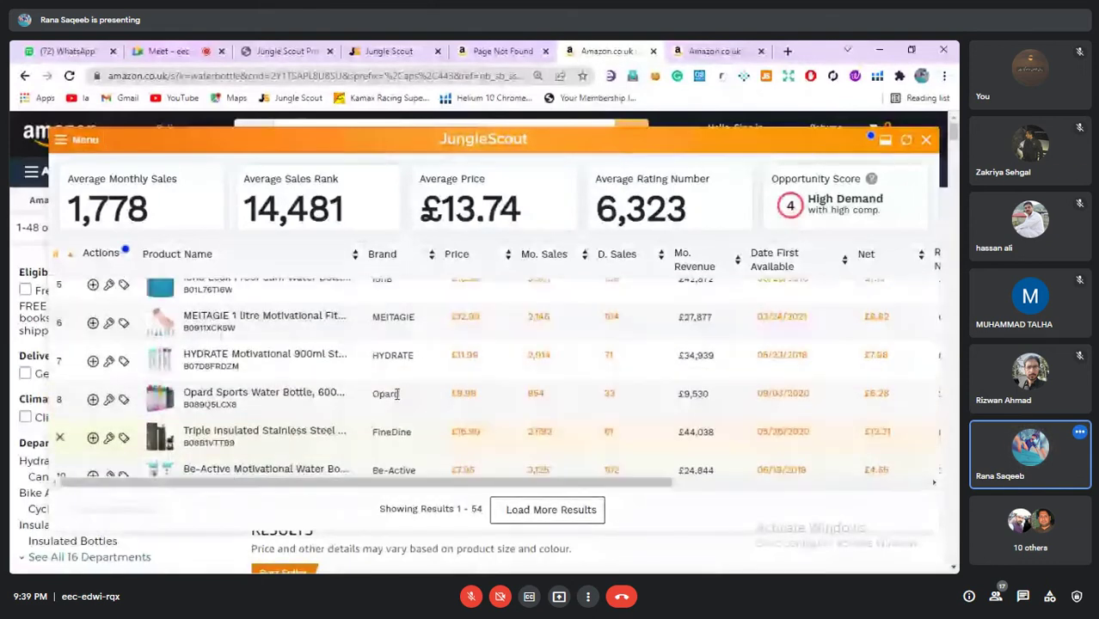
scroll(398, 395, "up", 4)
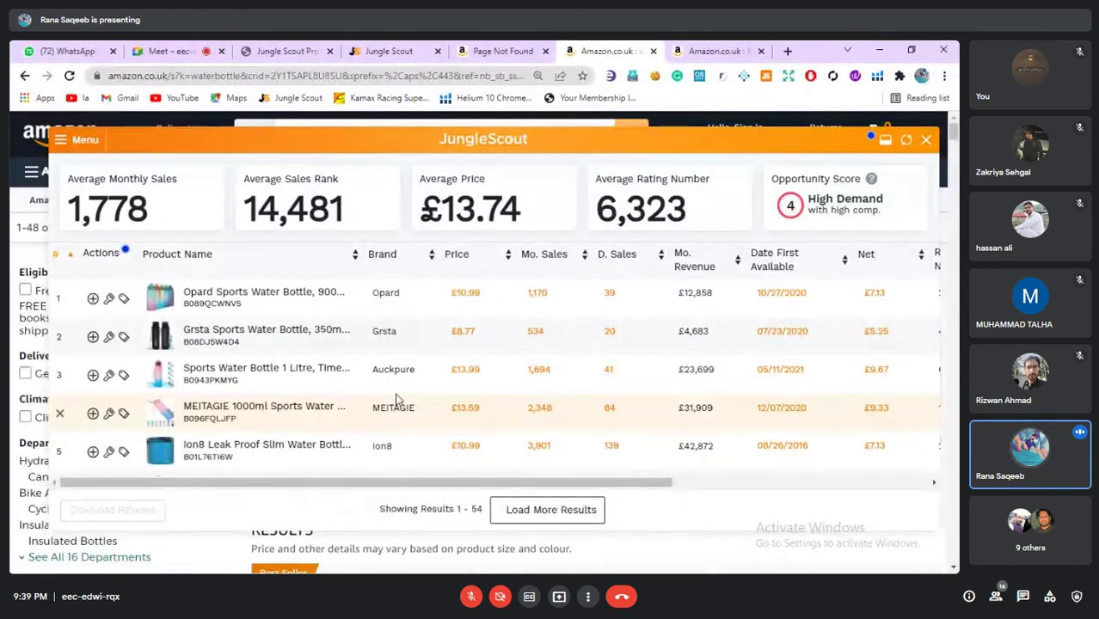
Compare monthly revenue, date first available, net and rating number across roughly the first fifteen water bottle products
scroll(397, 399, "right", 1)
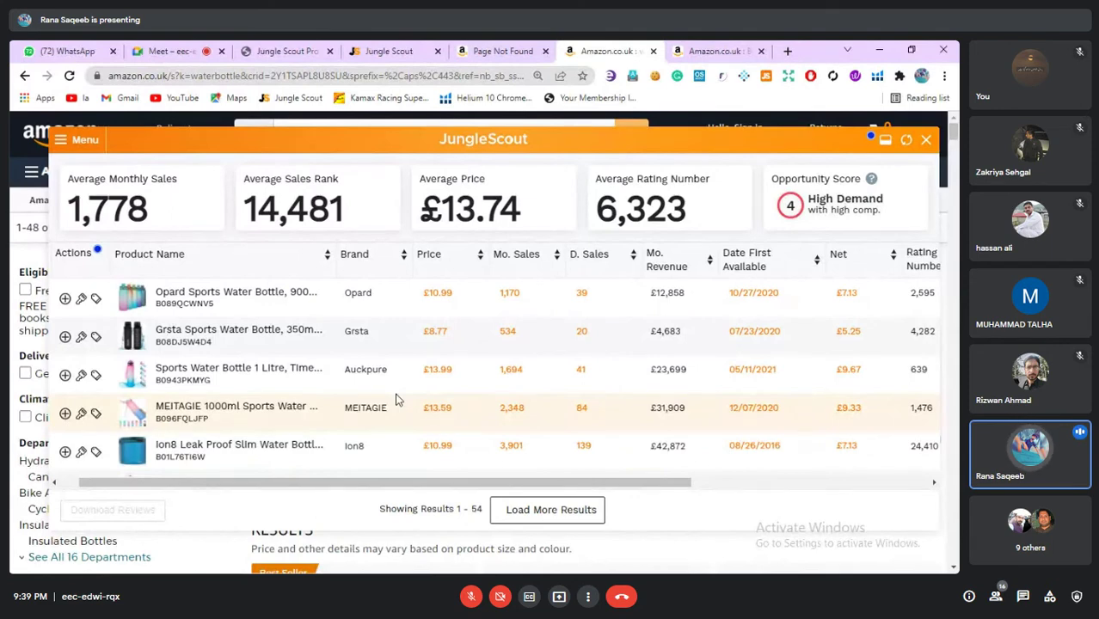
scroll(397, 400, "down", 4)
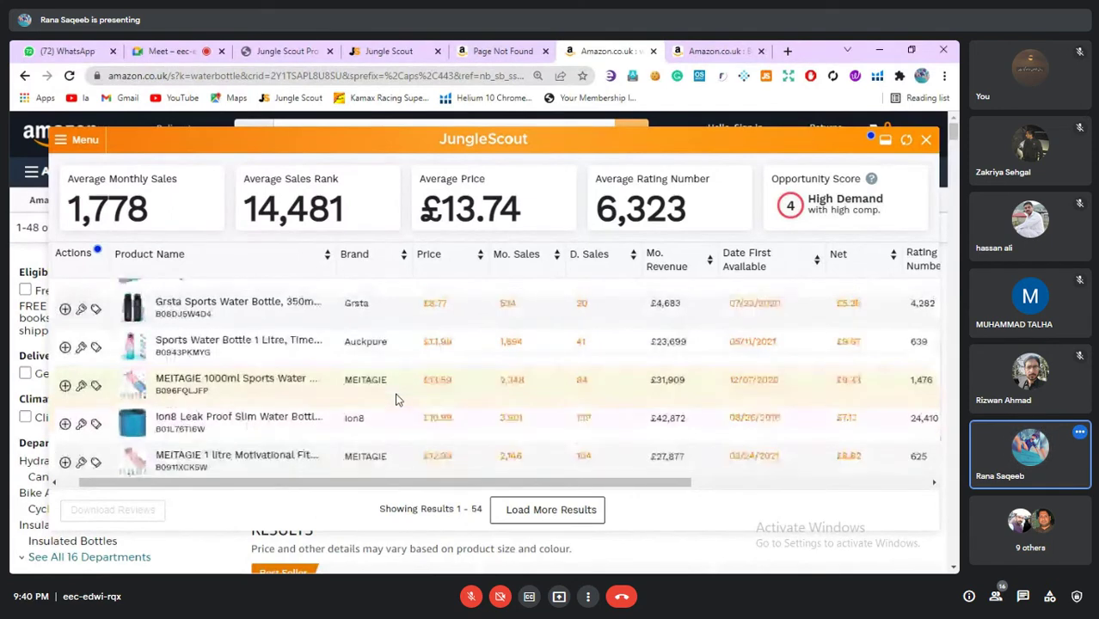
scroll(396, 400, "down", 2)
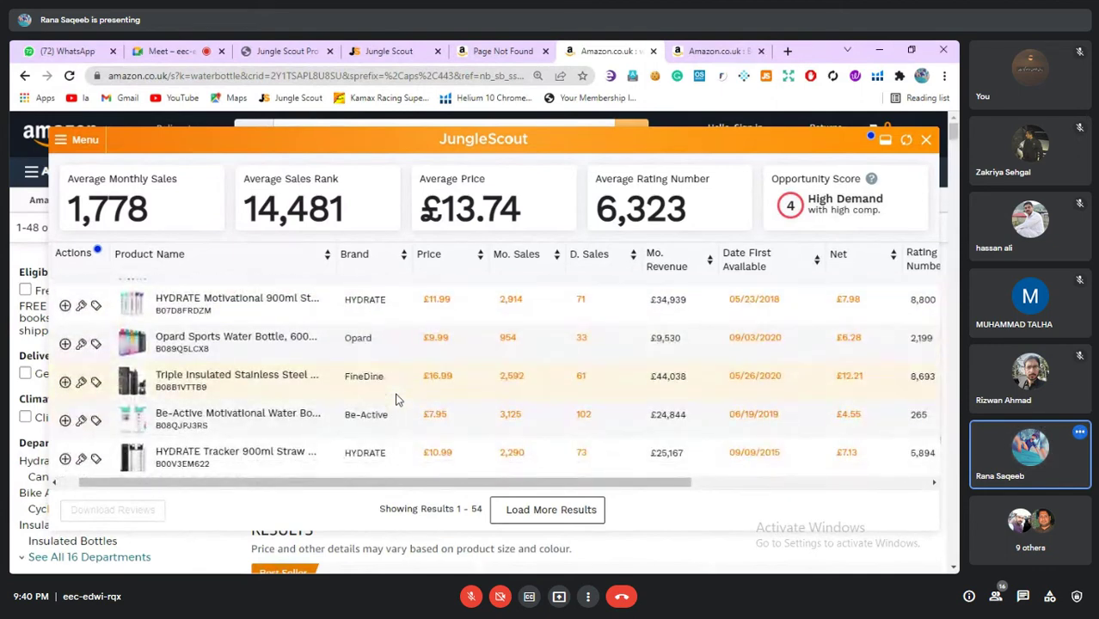
scroll(396, 400, "down", 1)
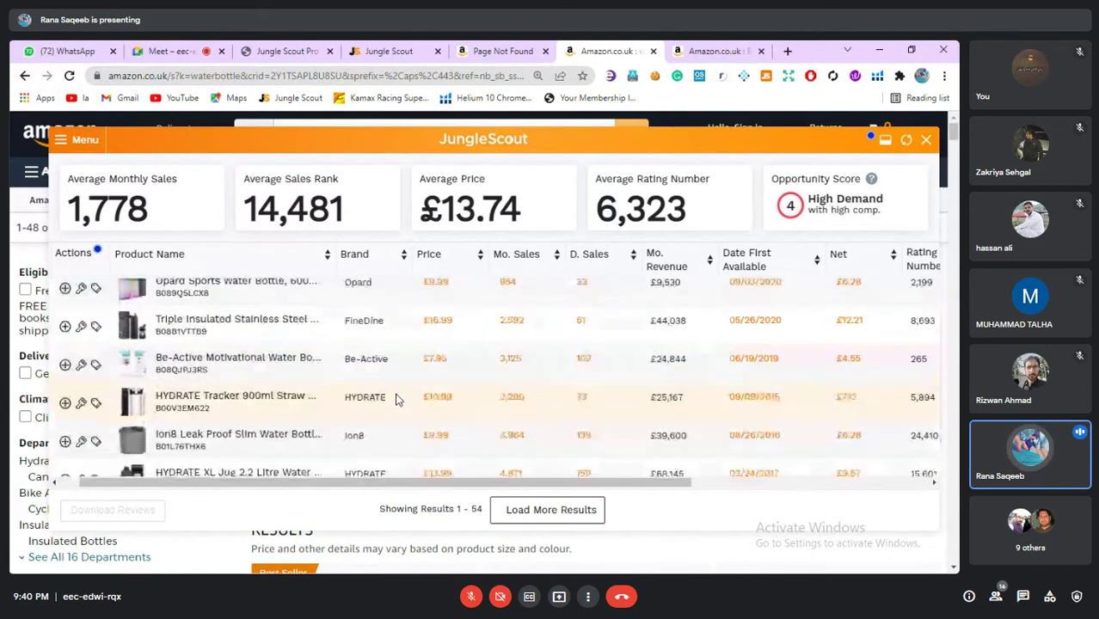
scroll(397, 400, "up", 2)
scroll(397, 400, "up", 5)
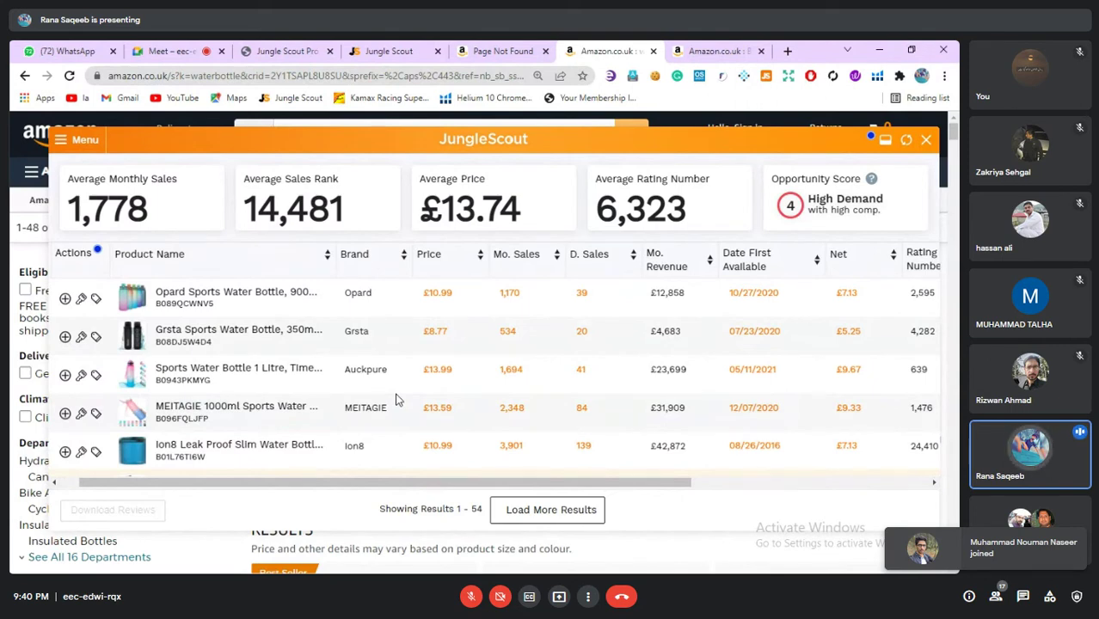
scroll(396, 398, "down", 2)
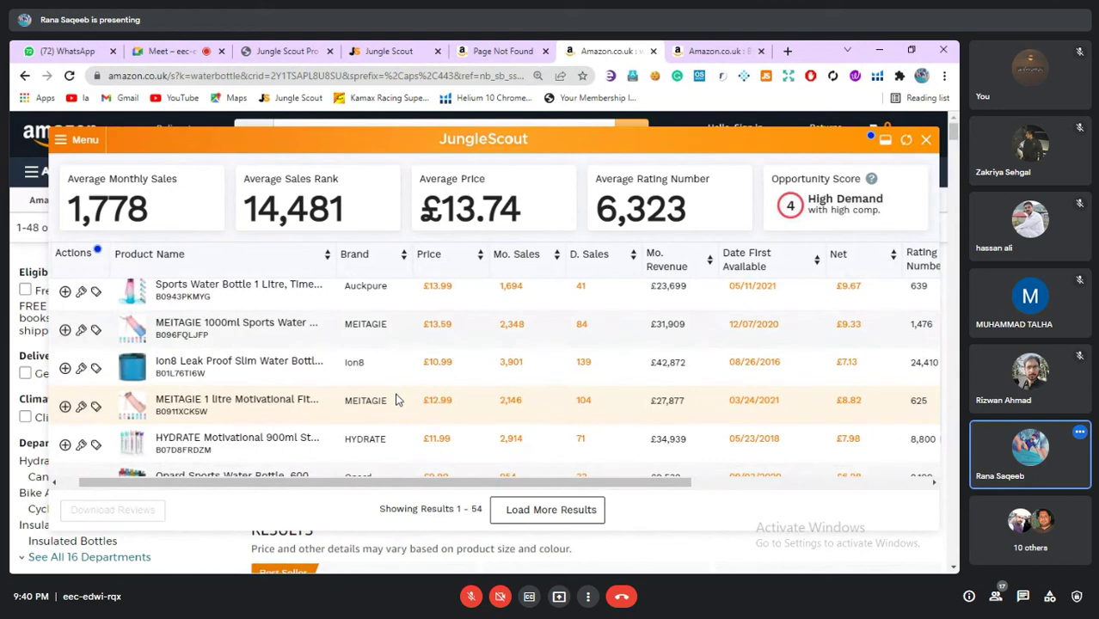
scroll(395, 400, "down", 3)
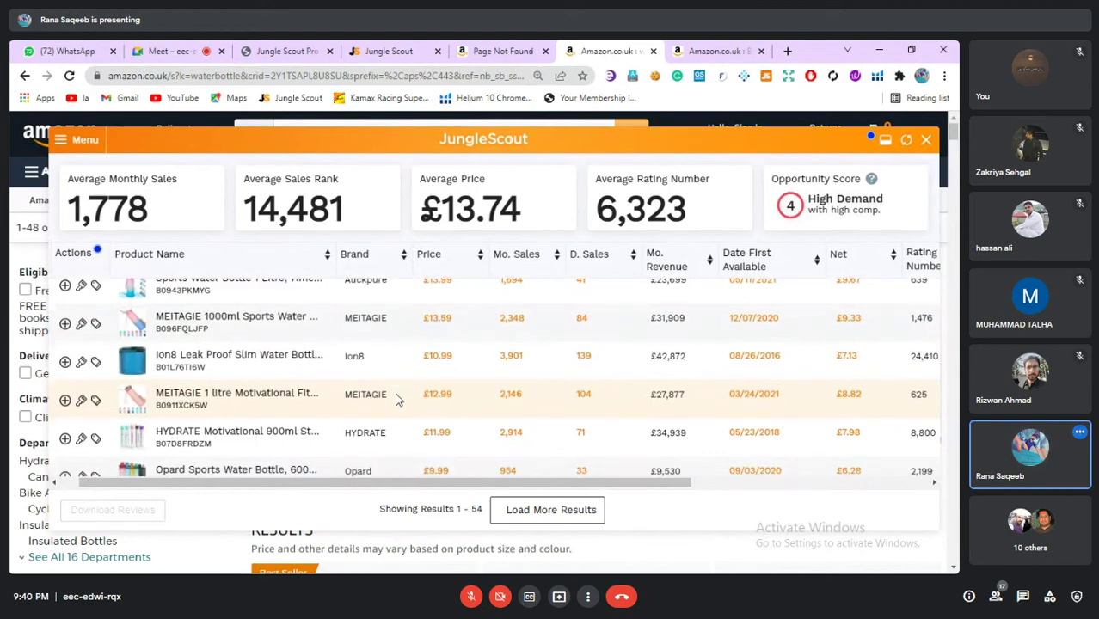
scroll(396, 400, "down", 1)
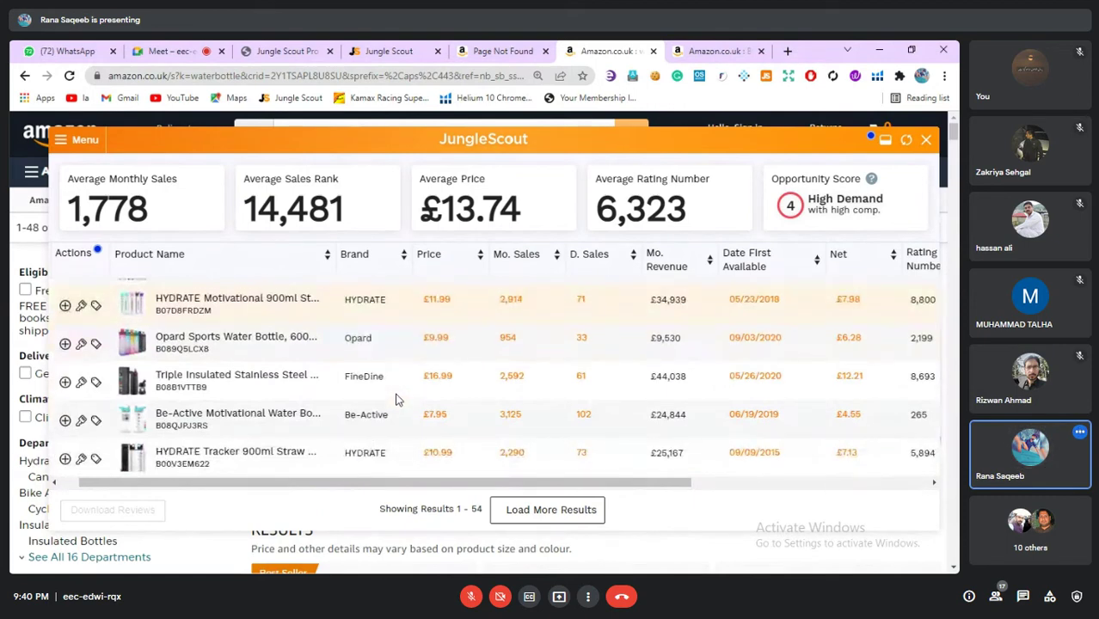
scroll(395, 400, "down", 1)
scroll(397, 400, "down", 3)
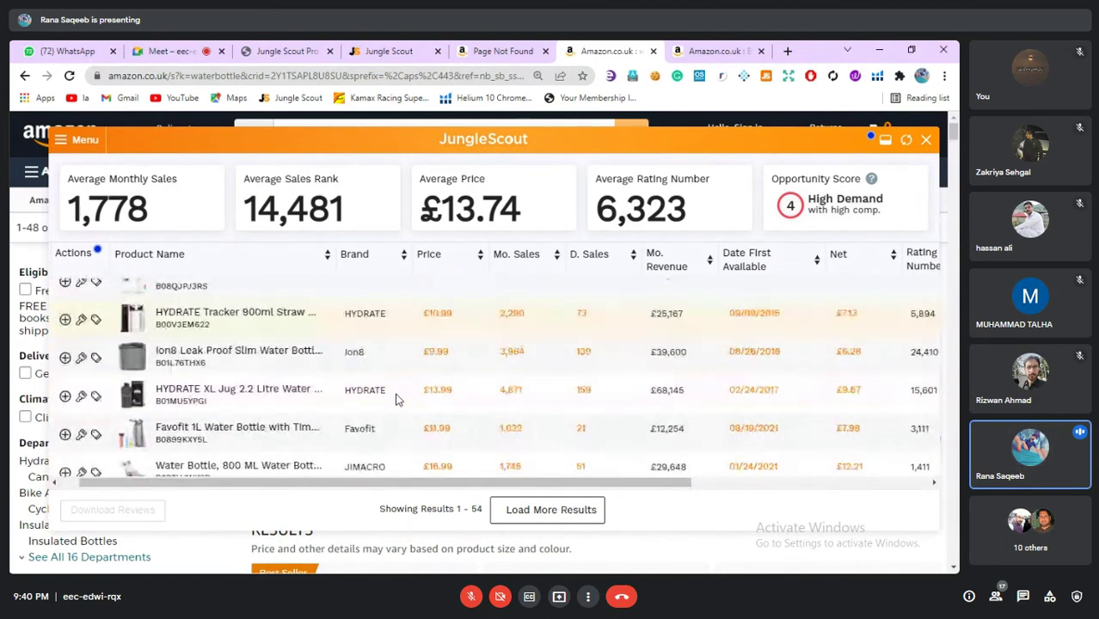
scroll(396, 400, "up", 6)
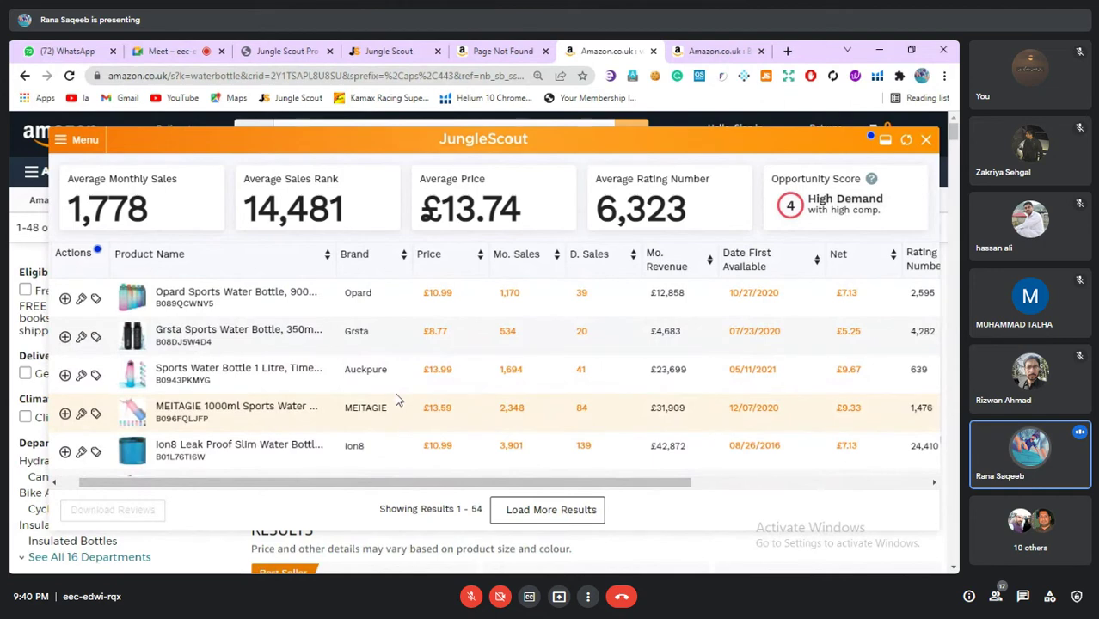
Review prices and sales again from the first Opard bottle down to the JIMACRO bottle
scroll(396, 400, "down", 3)
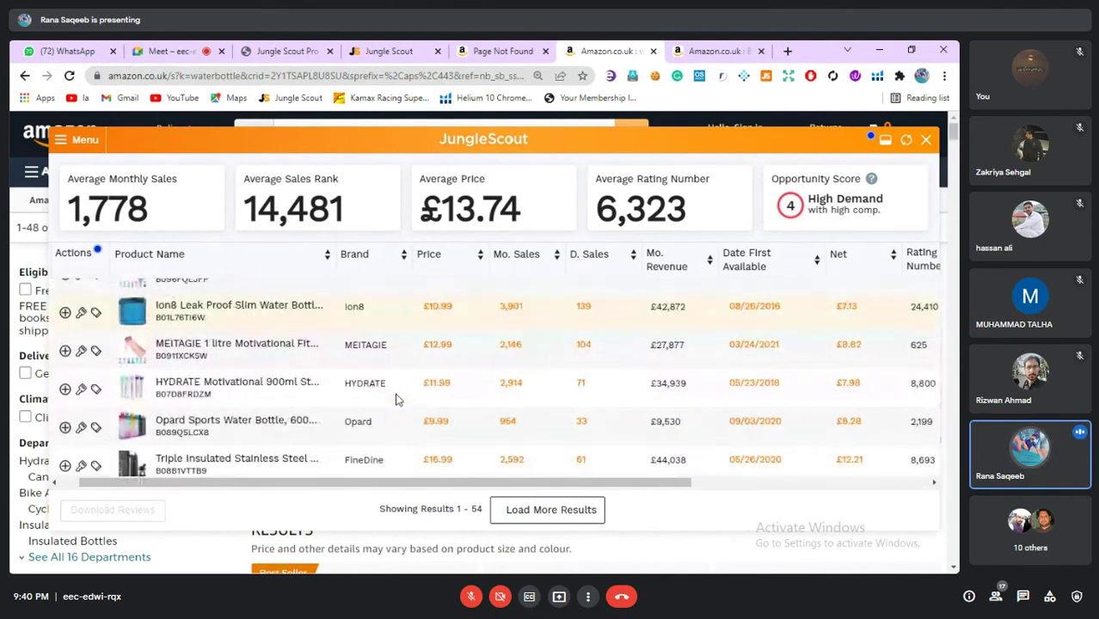
scroll(396, 400, "down", 2)
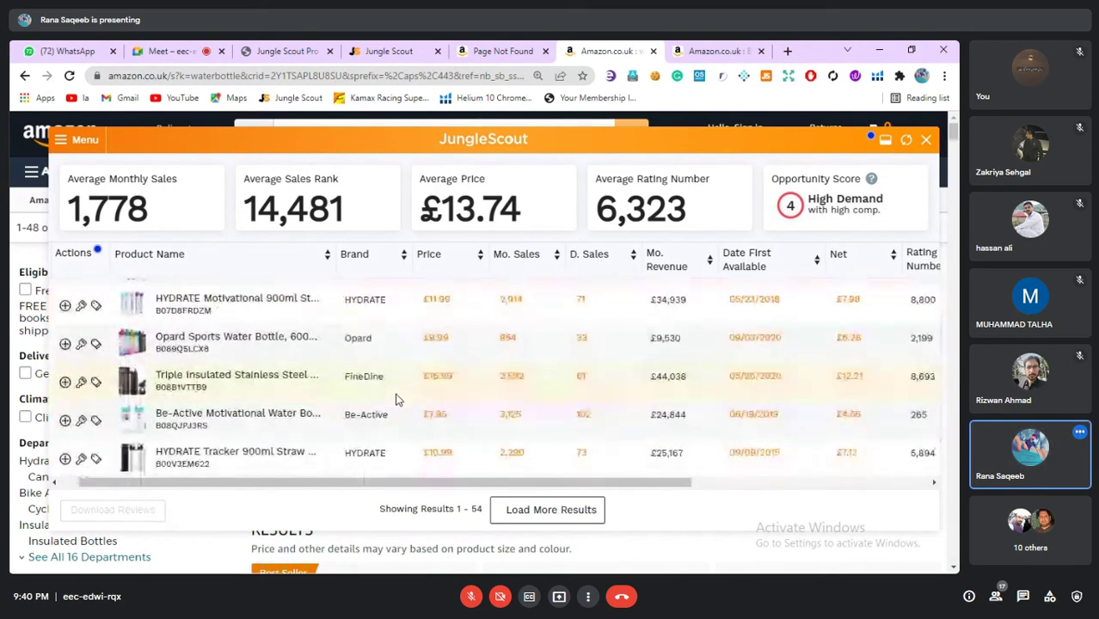
scroll(397, 399, "down", 1)
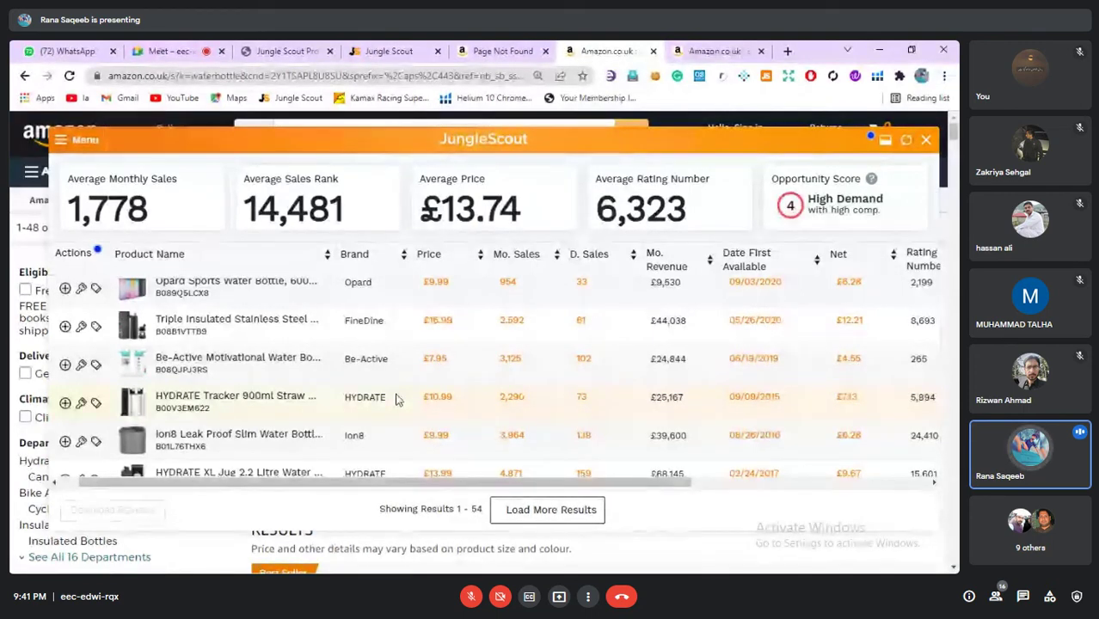
scroll(396, 398, "down", 1)
scroll(396, 398, "down", 2)
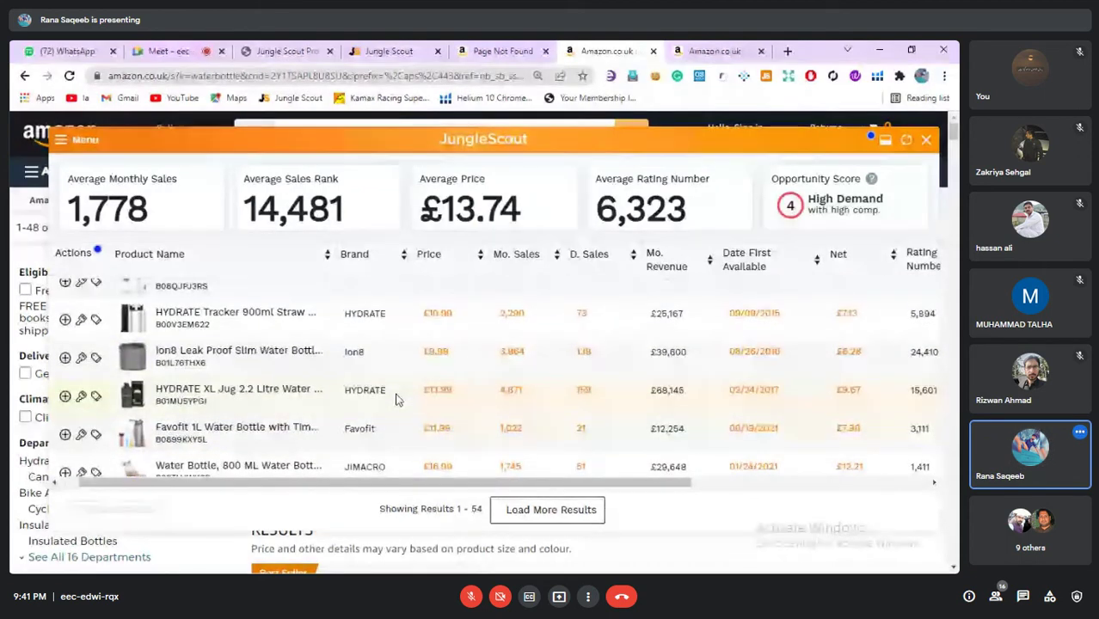
scroll(396, 398, "up", 4)
scroll(396, 398, "down", 5)
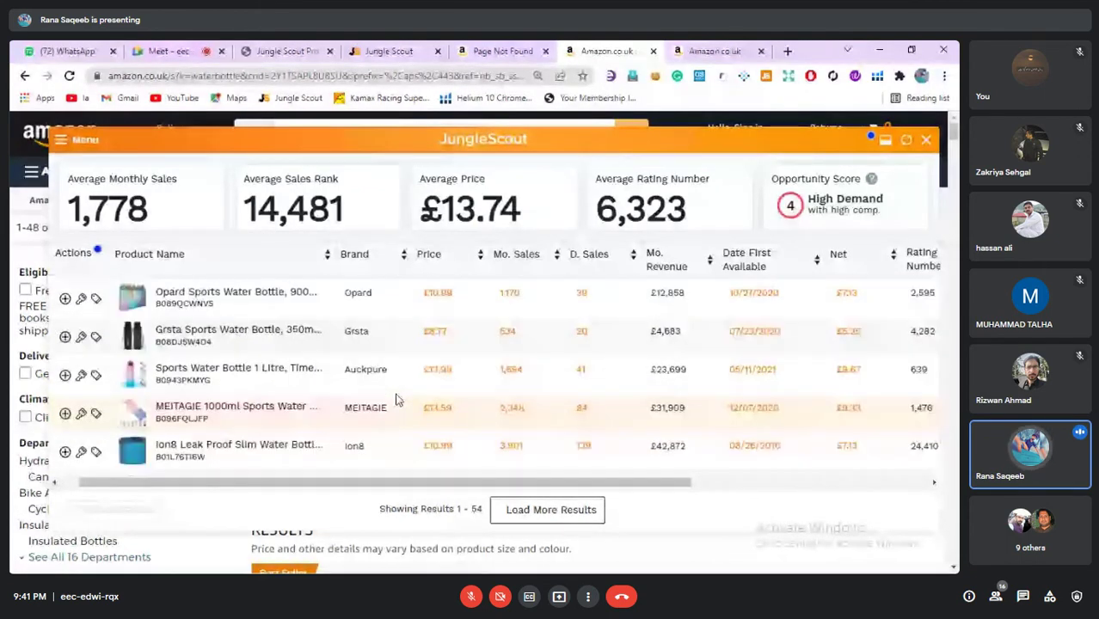
Examine the rating, fees, rank and category columns for the top-listed water bottle products
scroll(396, 398, "right", 2)
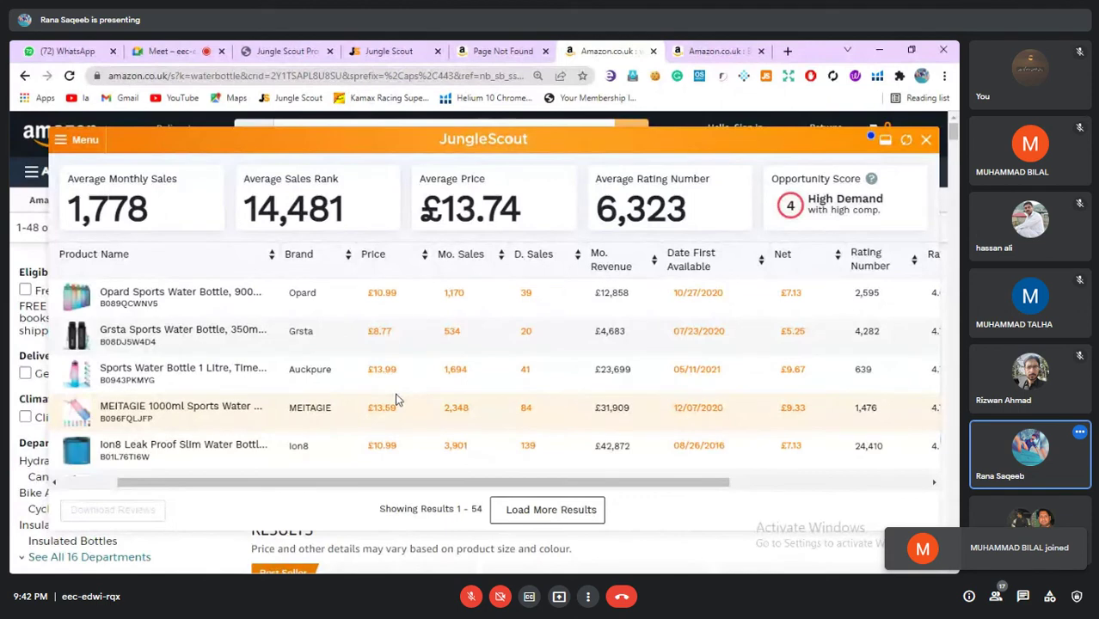
scroll(397, 400, "right", 4)
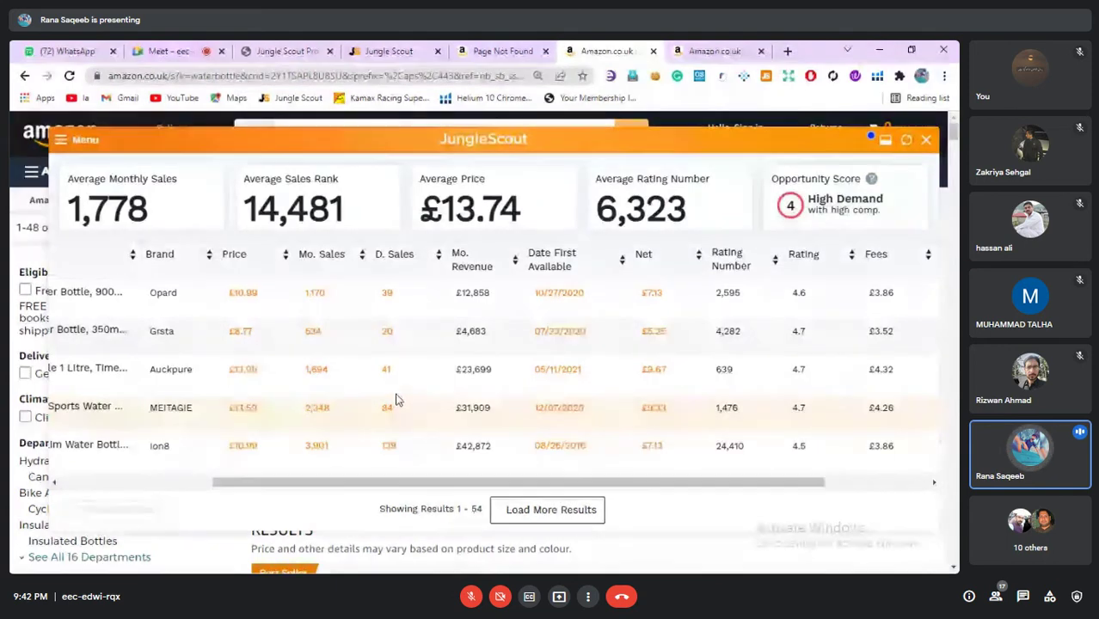
scroll(396, 400, "down", 2)
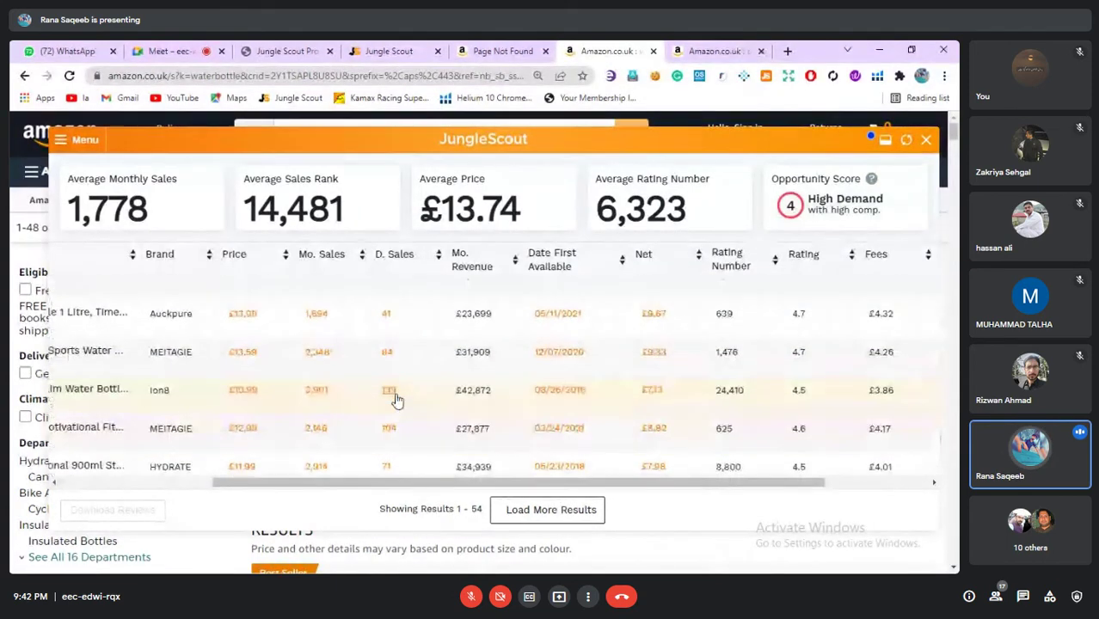
scroll(395, 400, "up", 2)
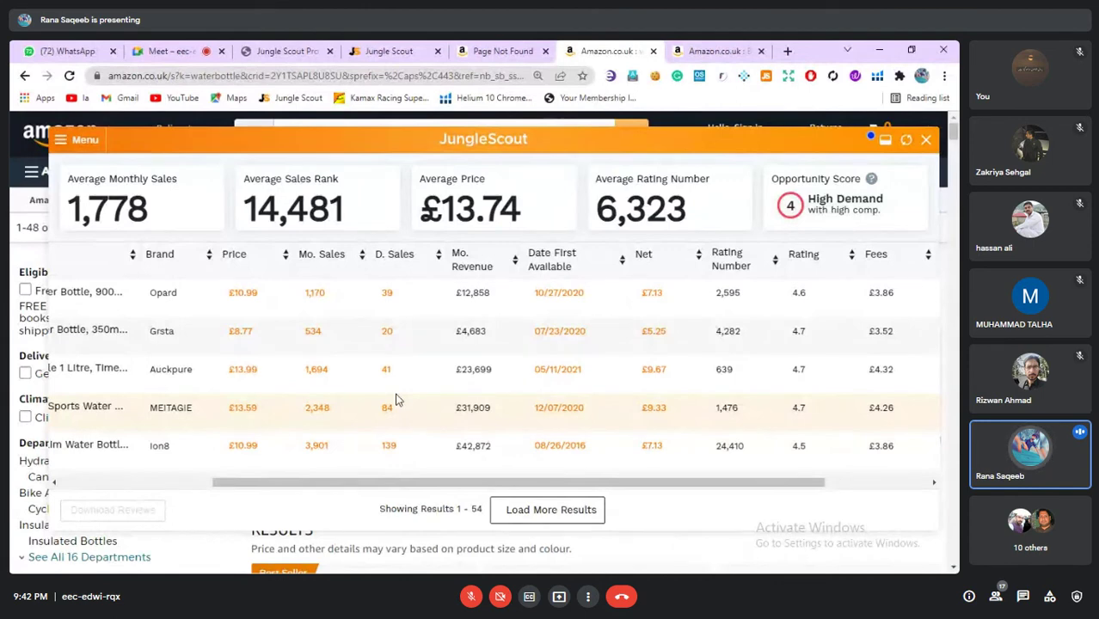
scroll(397, 400, "right", 2)
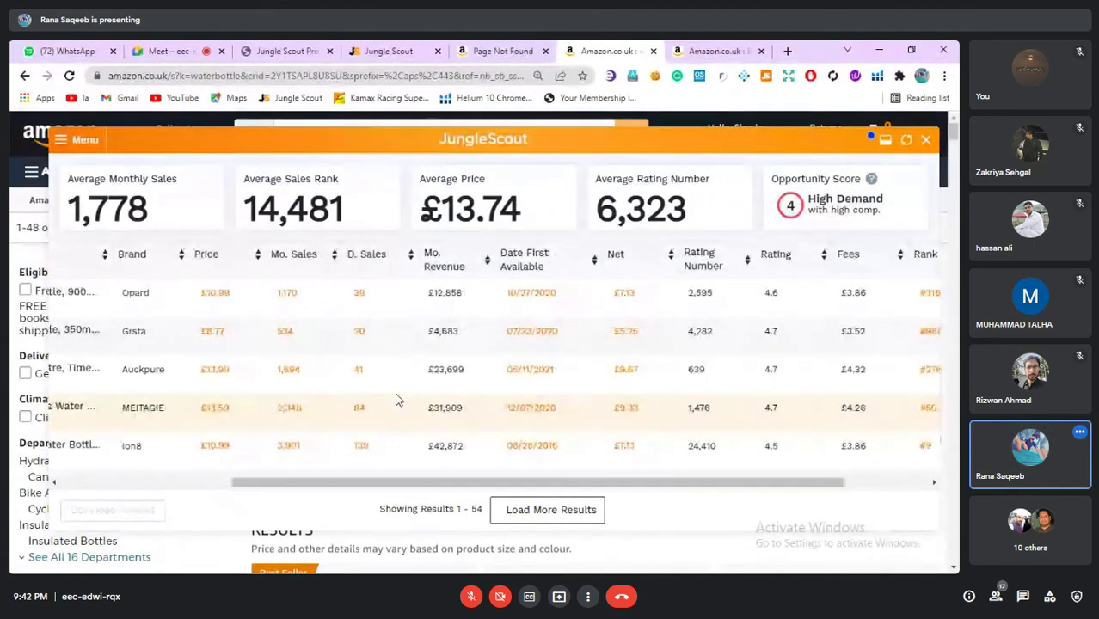
scroll(396, 400, "right", 1)
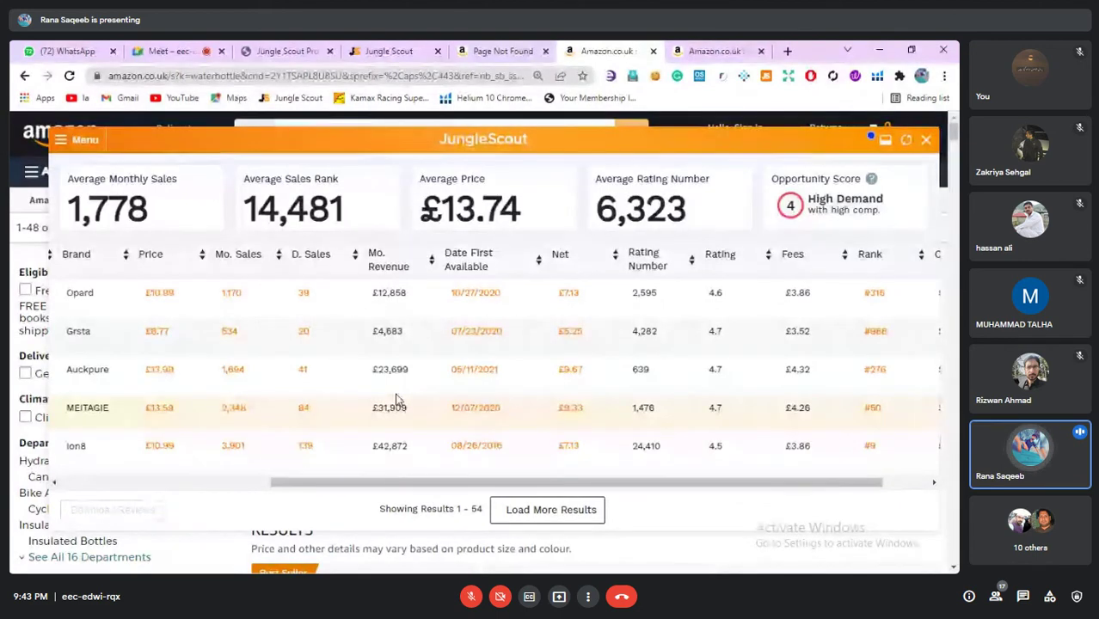
scroll(396, 400, "right", 2)
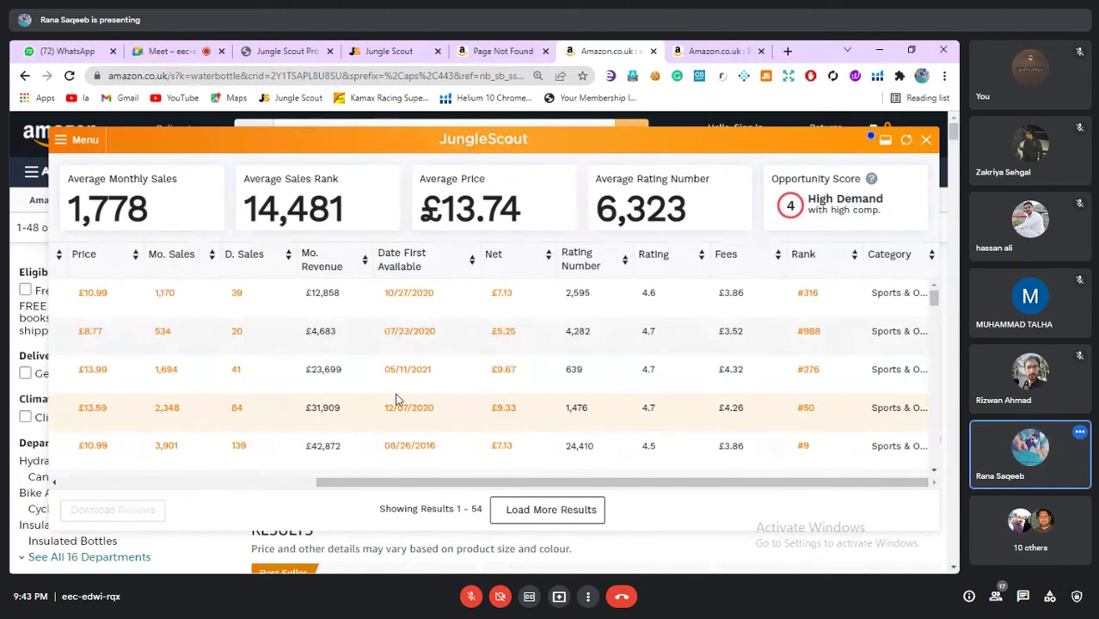
Compare the first five products' names, brands and sales with their rating numbers, fees, ranks and categories
scroll(396, 400, "left", 2)
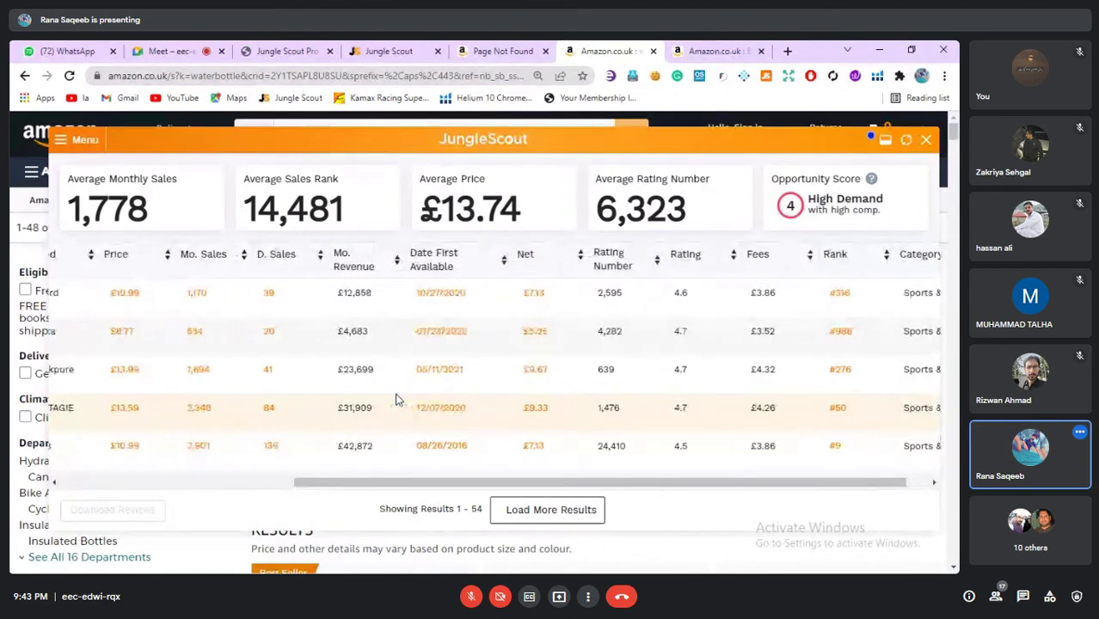
scroll(396, 400, "left", 4)
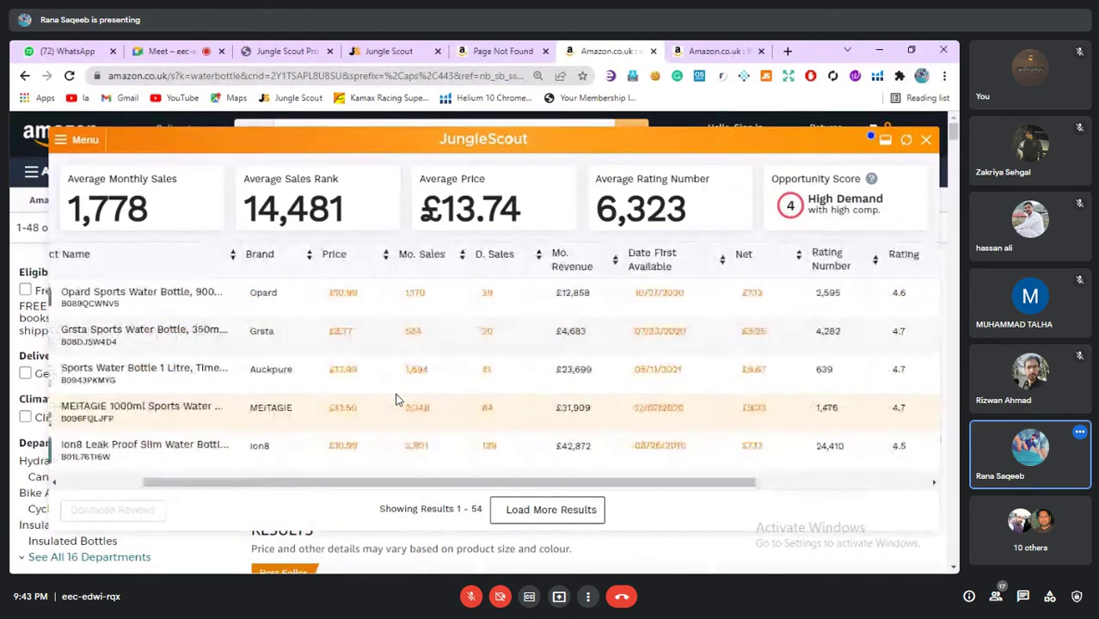
scroll(397, 400, "right", 1)
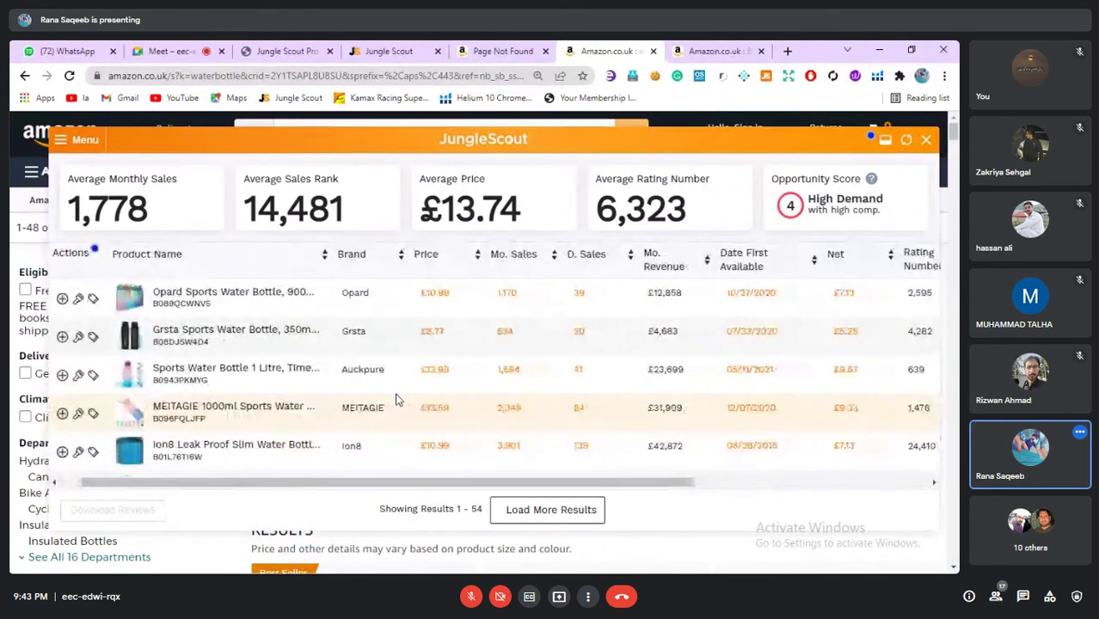
scroll(396, 399, "right", 3)
scroll(397, 400, "right", 1)
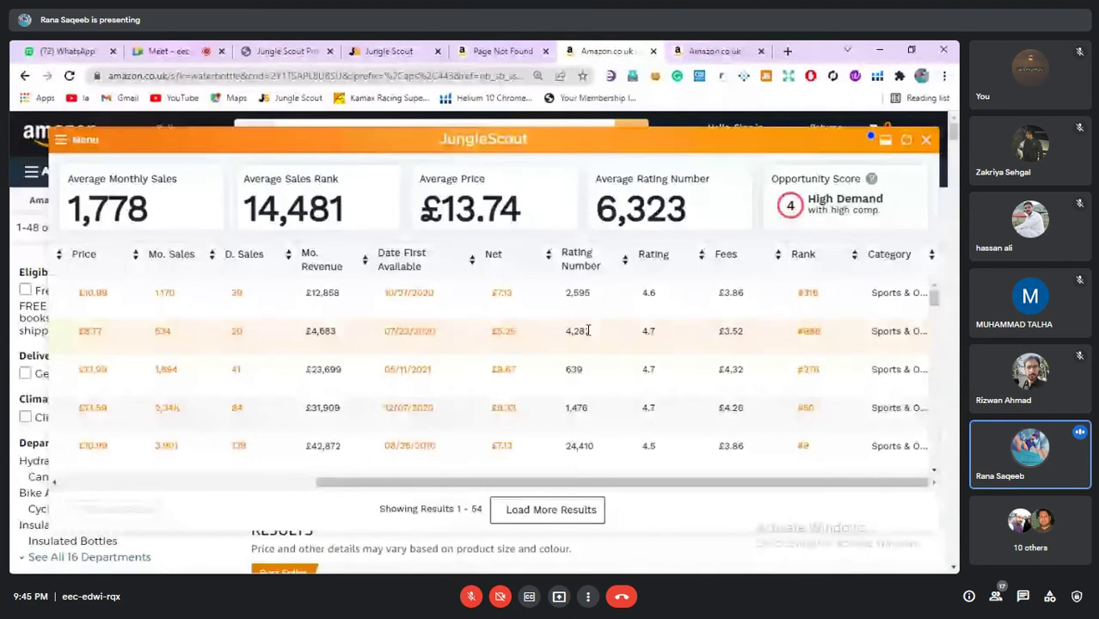
scroll(588, 333, "left", 5)
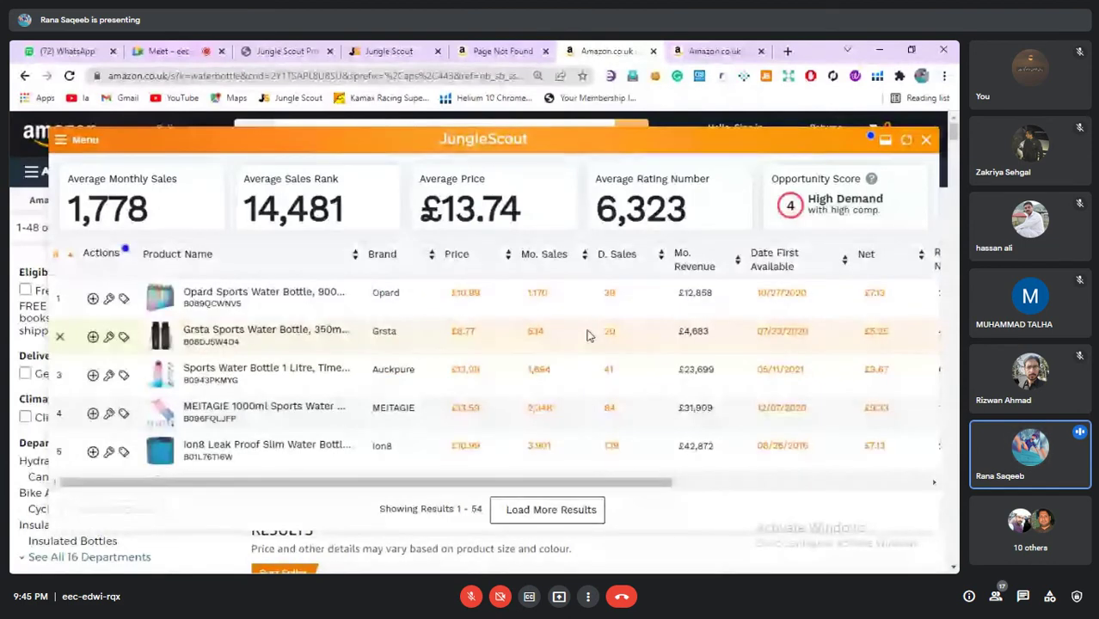
scroll(588, 335, "right", 1)
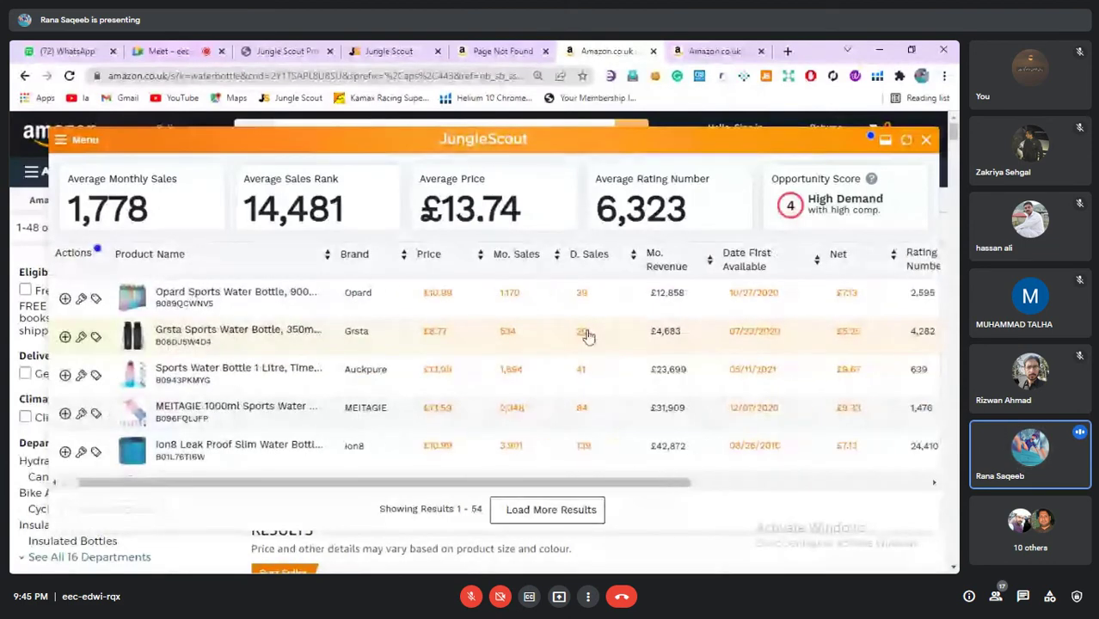
scroll(589, 335, "right", 5)
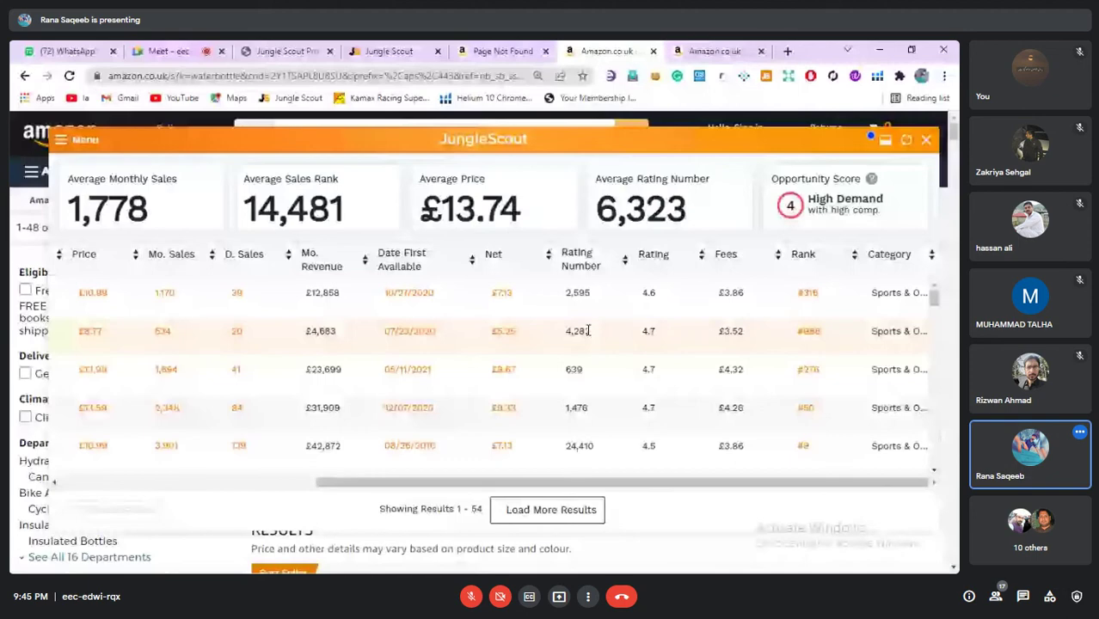
scroll(588, 331, "left", 5)
scroll(589, 331, "right", 5)
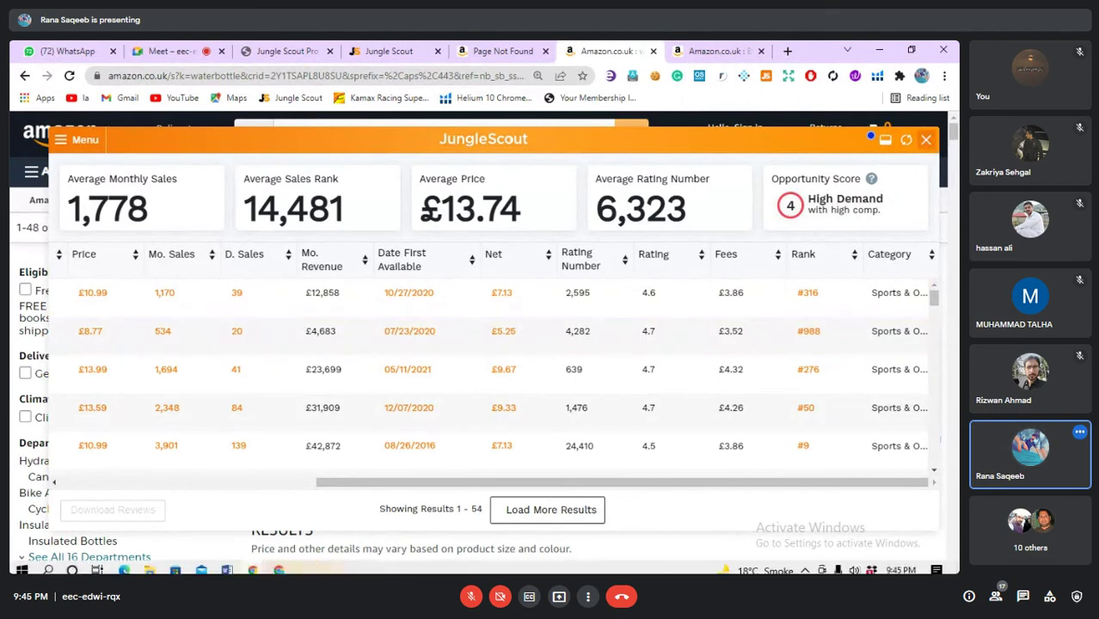
Close the product results overlay, switch to the Jungle Scout web app and open its Keyword Scout tool
key("Escape")
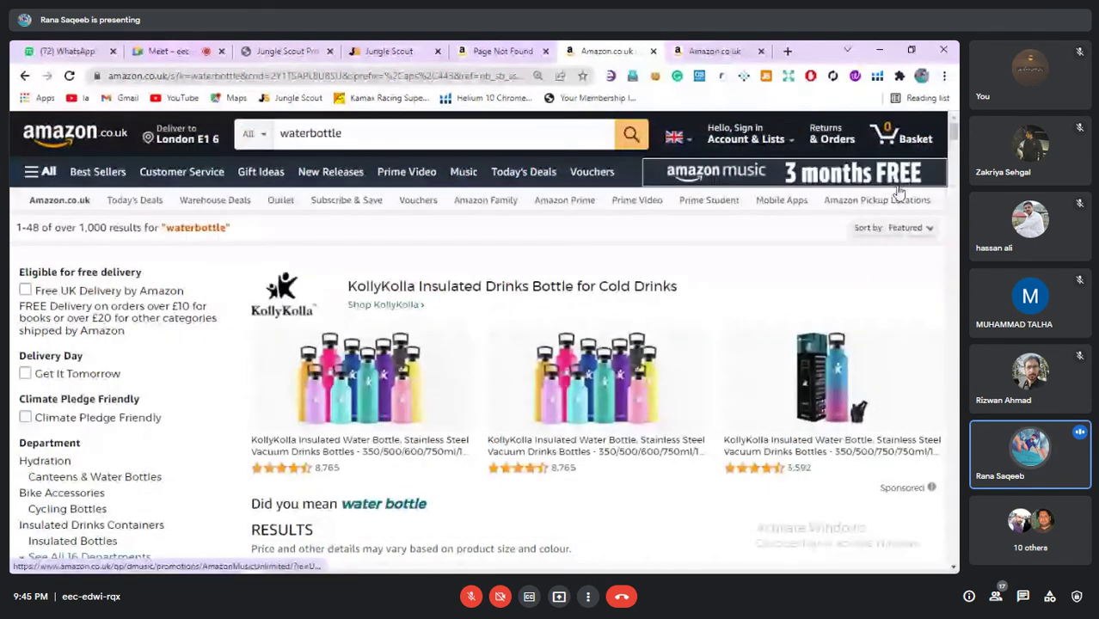
left_click(391, 53)
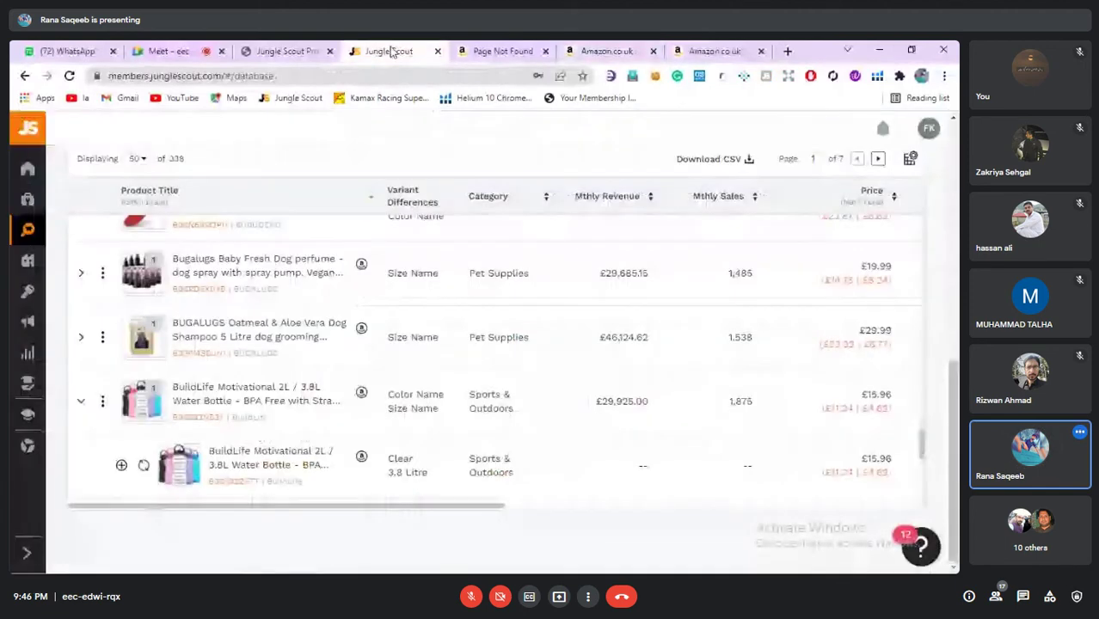
mouse_move(21, 282)
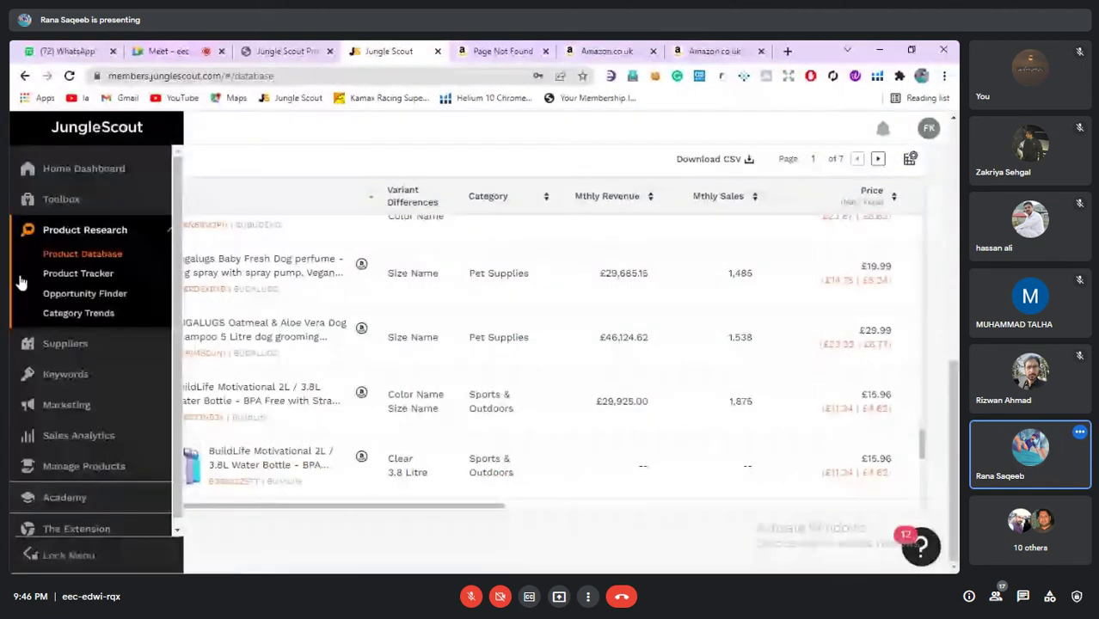
left_click(69, 372)
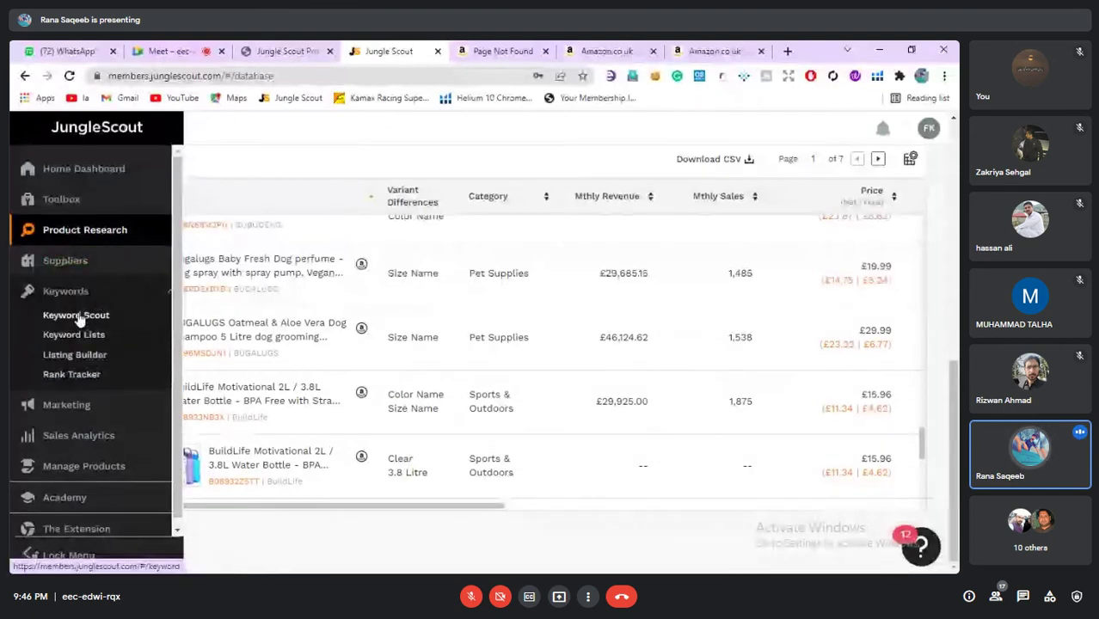
left_click(79, 317)
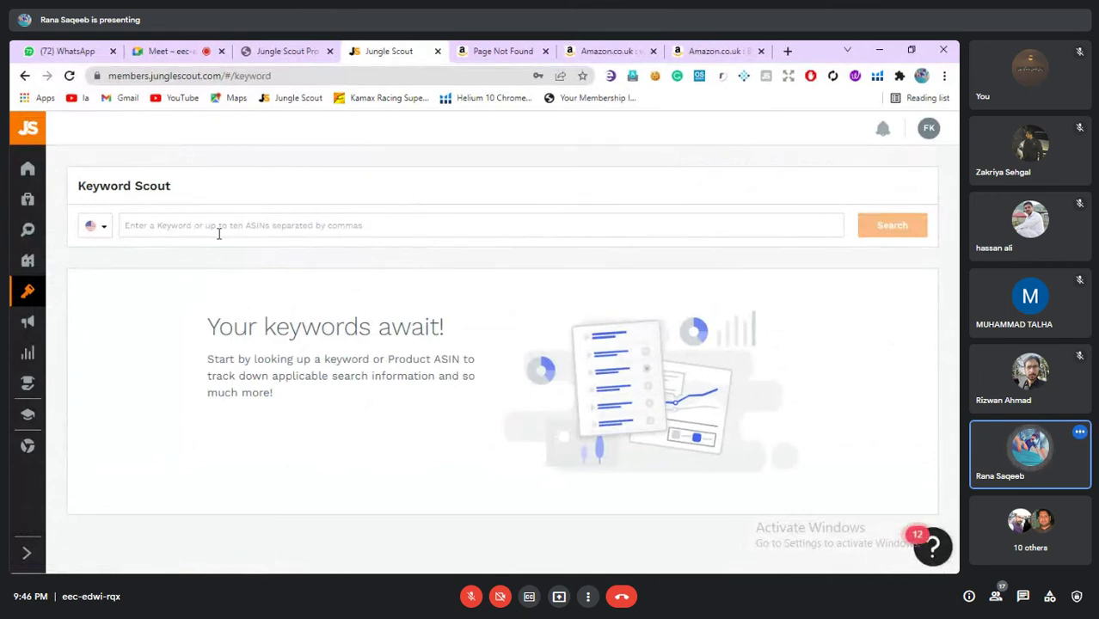
Search Keyword Scout for "waterbottle" in the United Kingdom marketplace
left_click(100, 230)
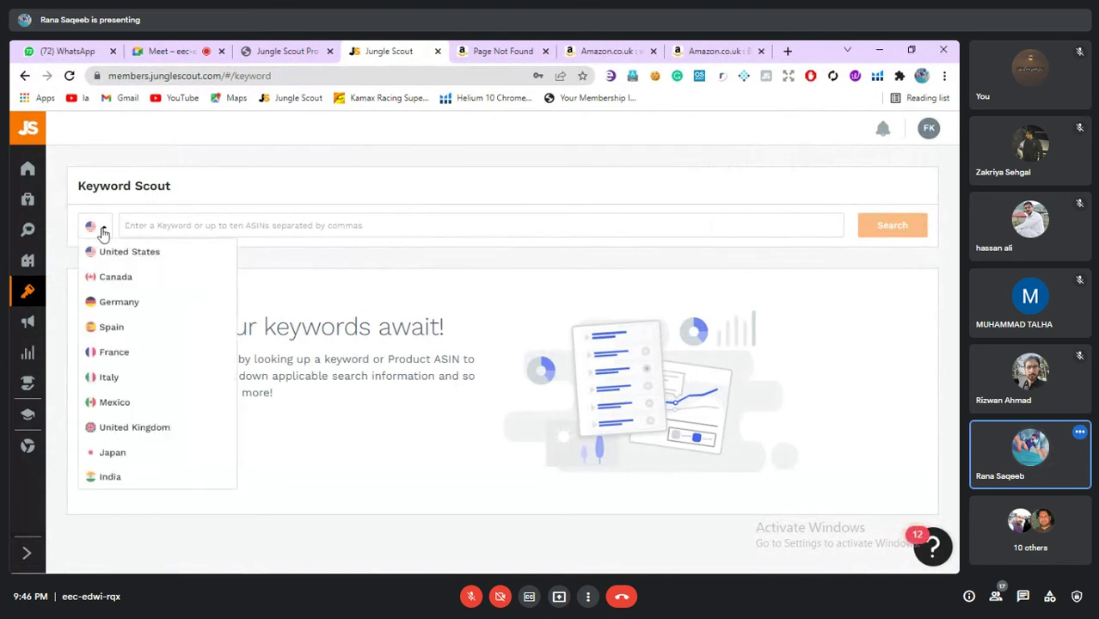
left_click(155, 430)
left_click(176, 225)
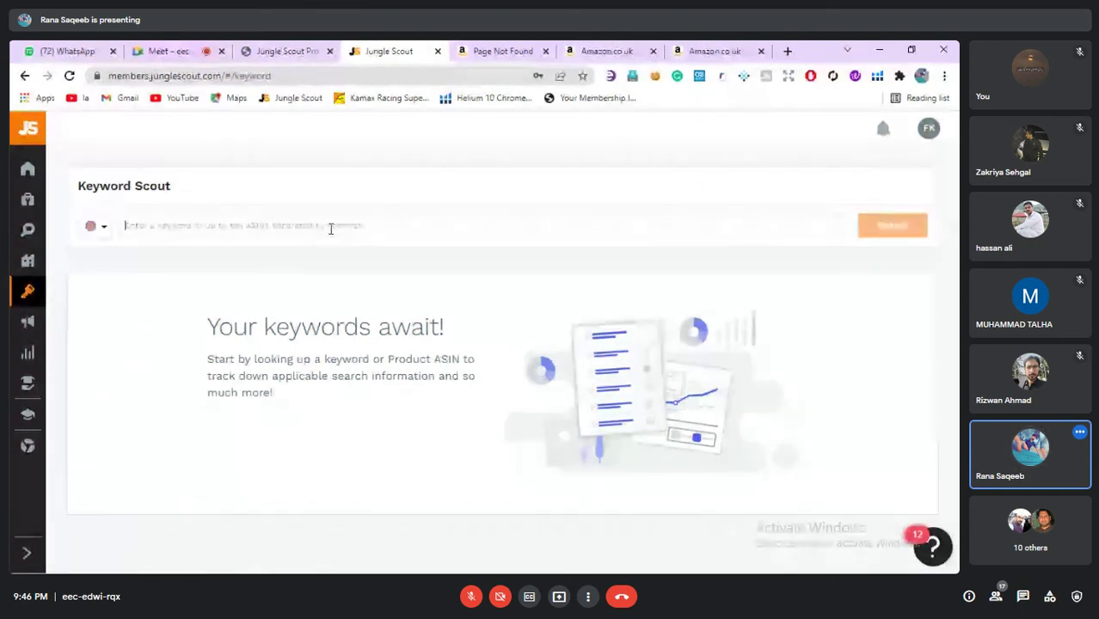
type("wat")
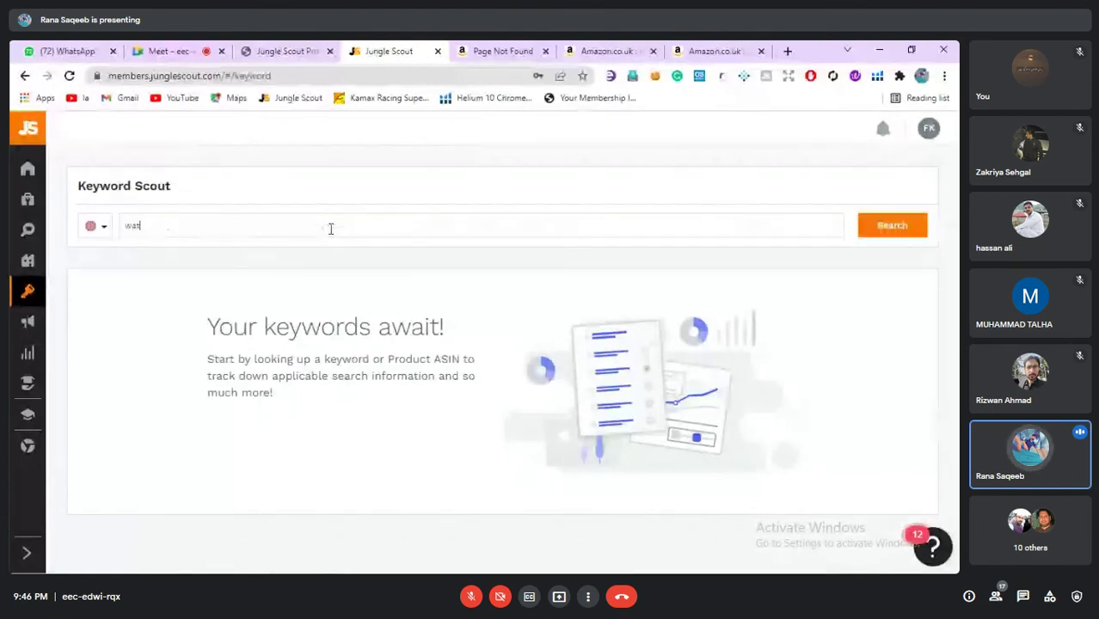
type("erb")
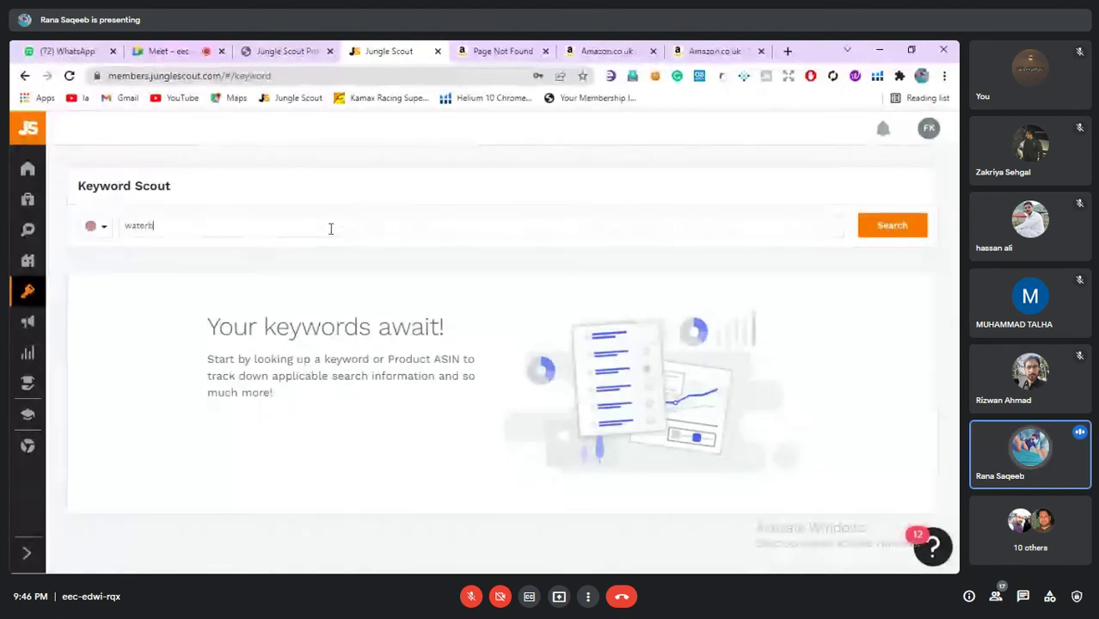
type("ottle")
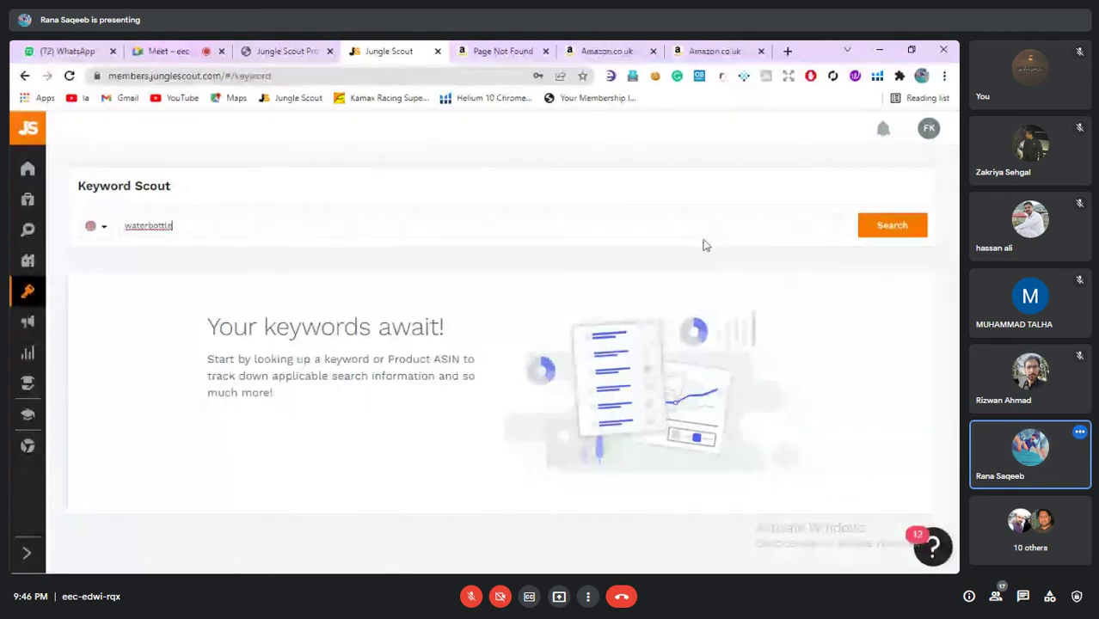
key("Return")
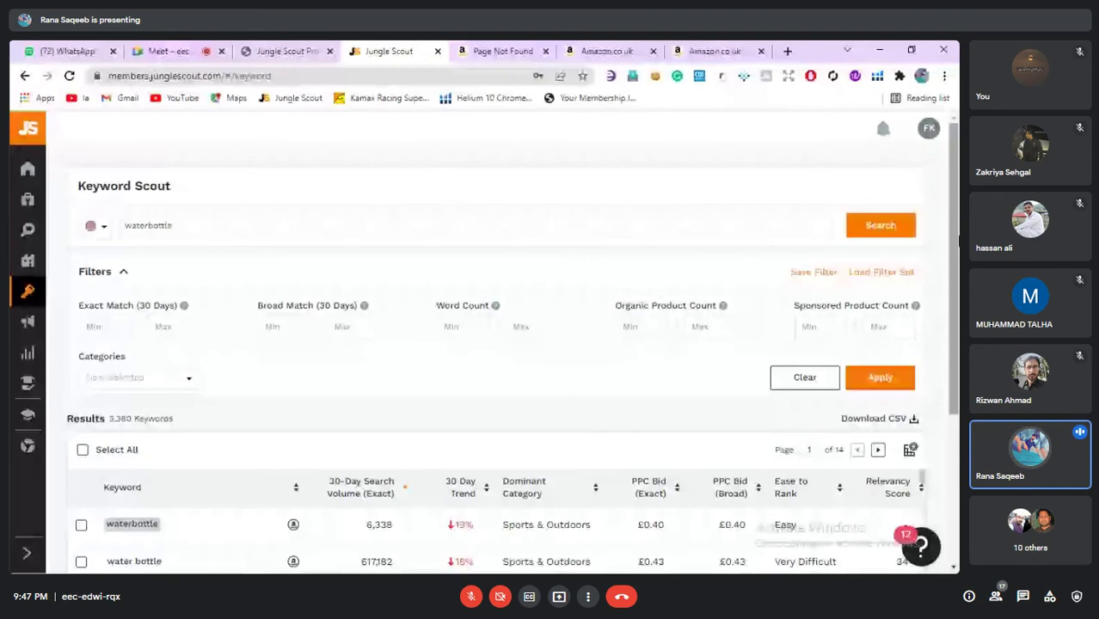
Examine the keywords' 30-day exact search volumes in ascending and descending order, briefly marking the waterbottle keyword
left_click_drag(959, 241, 954, 331)
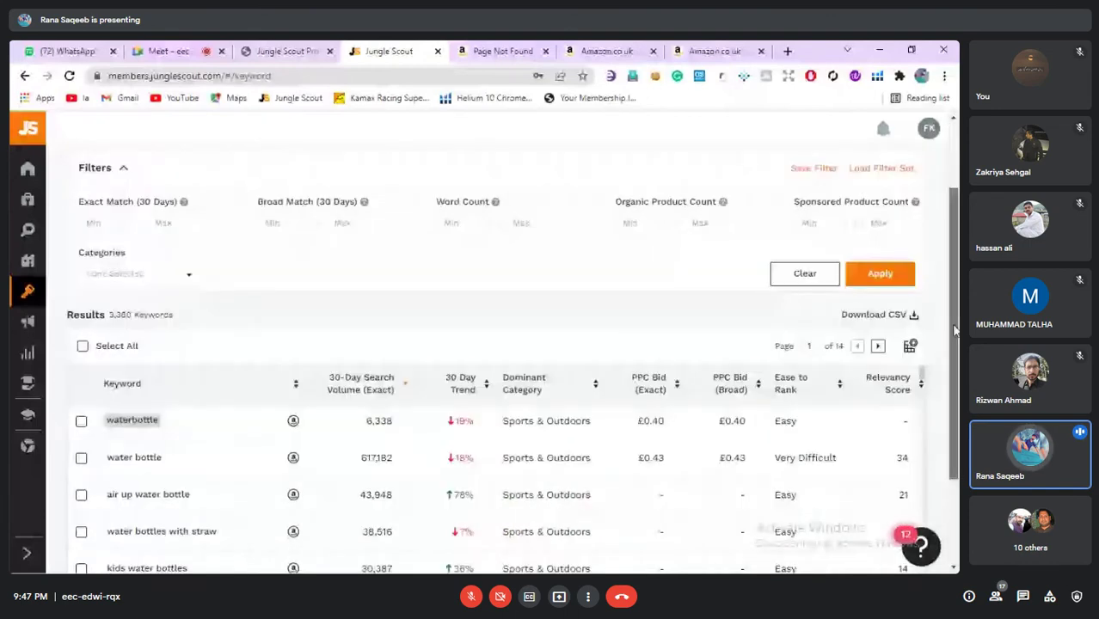
scroll(243, 299, "down", 2)
mouse_move(129, 187)
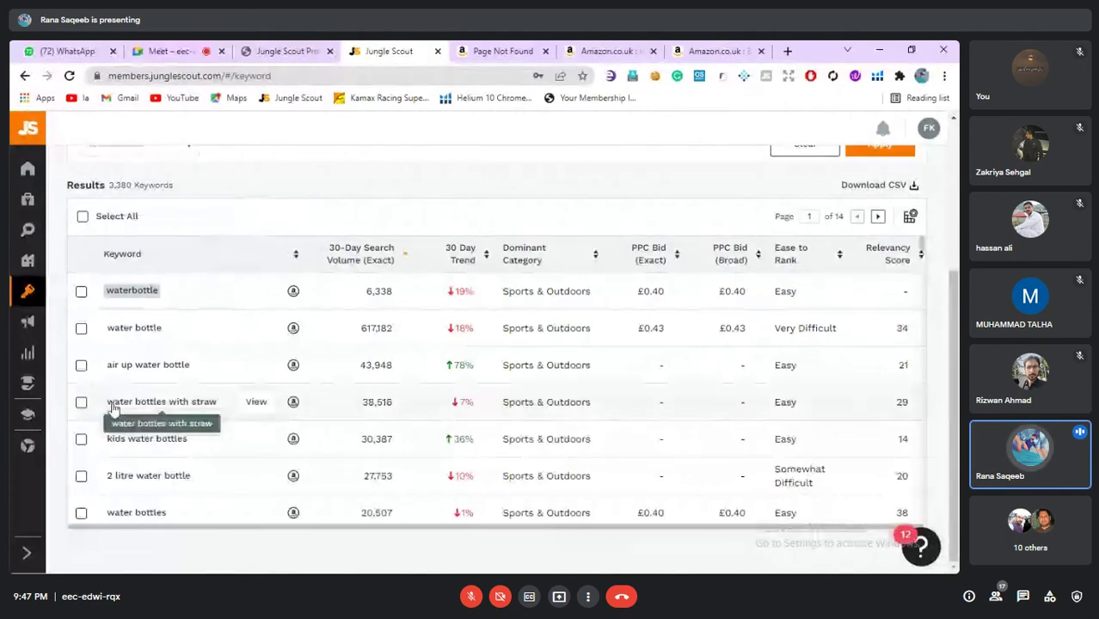
mouse_move(359, 250)
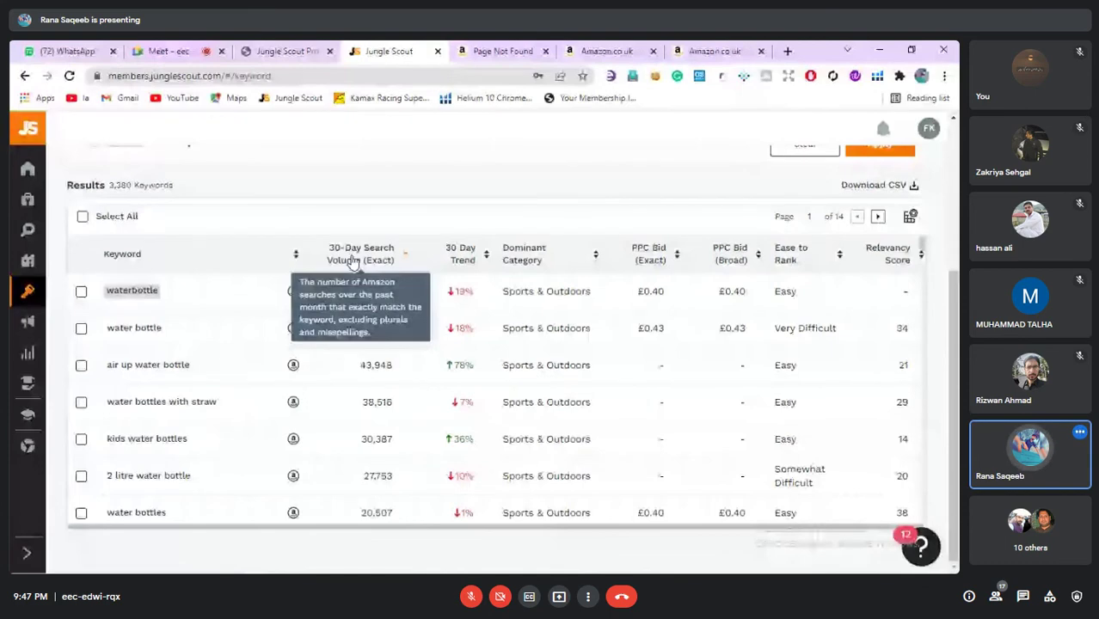
left_click(361, 252)
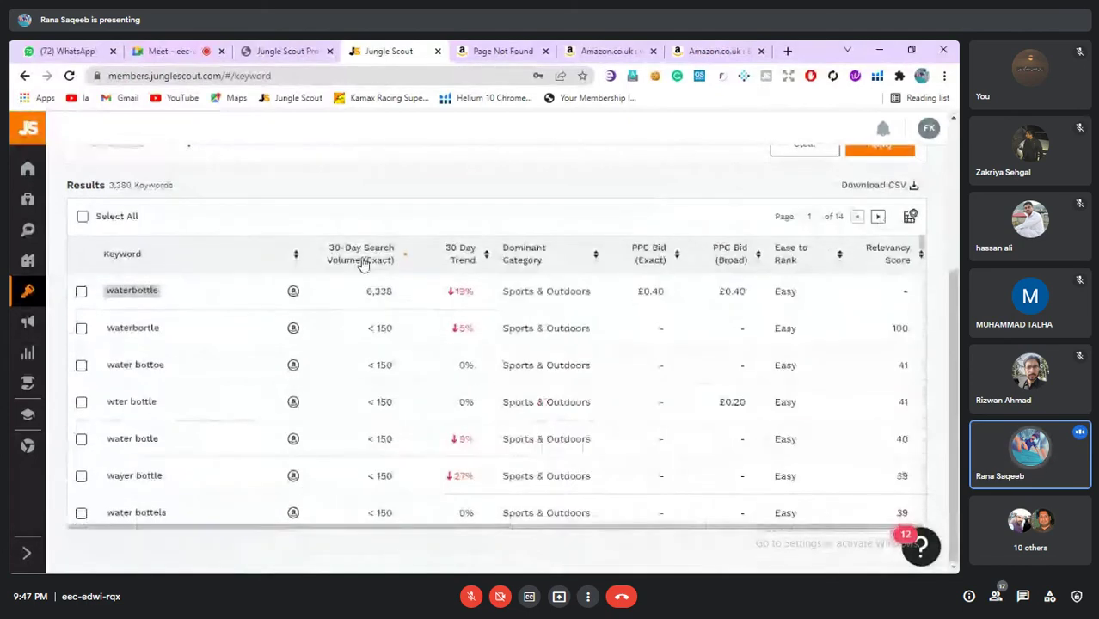
left_click(361, 257)
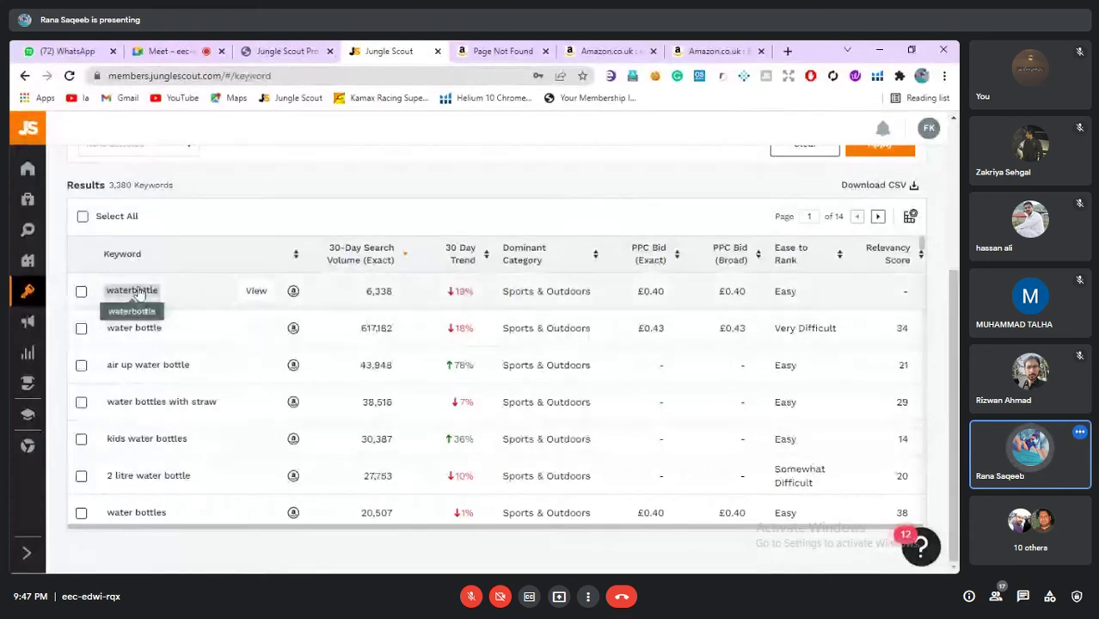
left_click(81, 291)
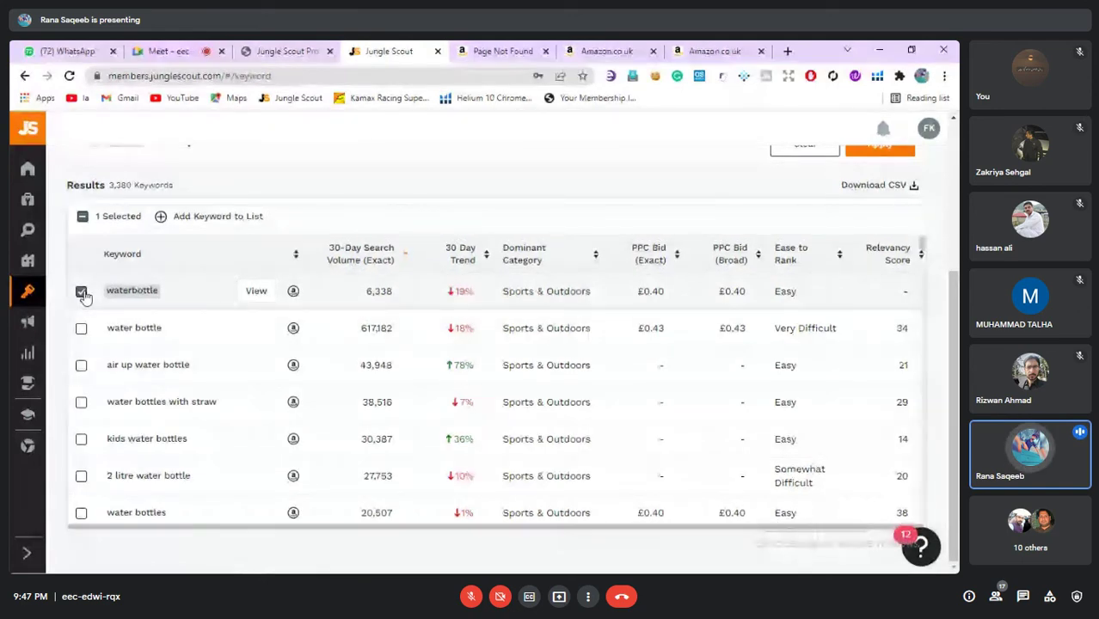
left_click(81, 291)
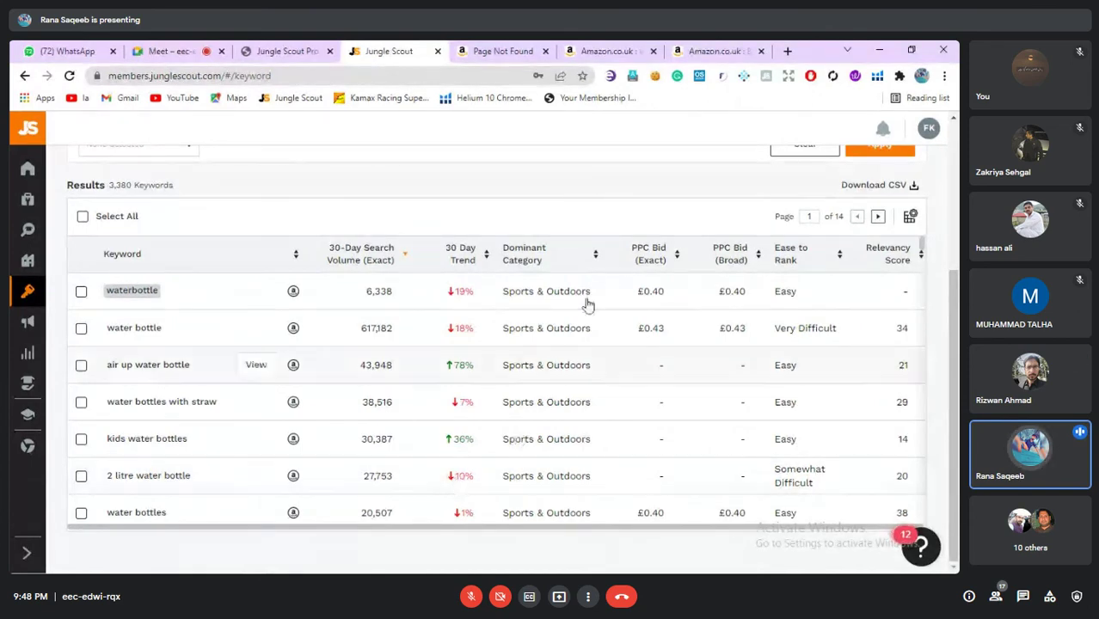
Look through several dozen related water bottle keywords with their search volumes, trends and dominant categories, and return to the top
mouse_move(555, 257)
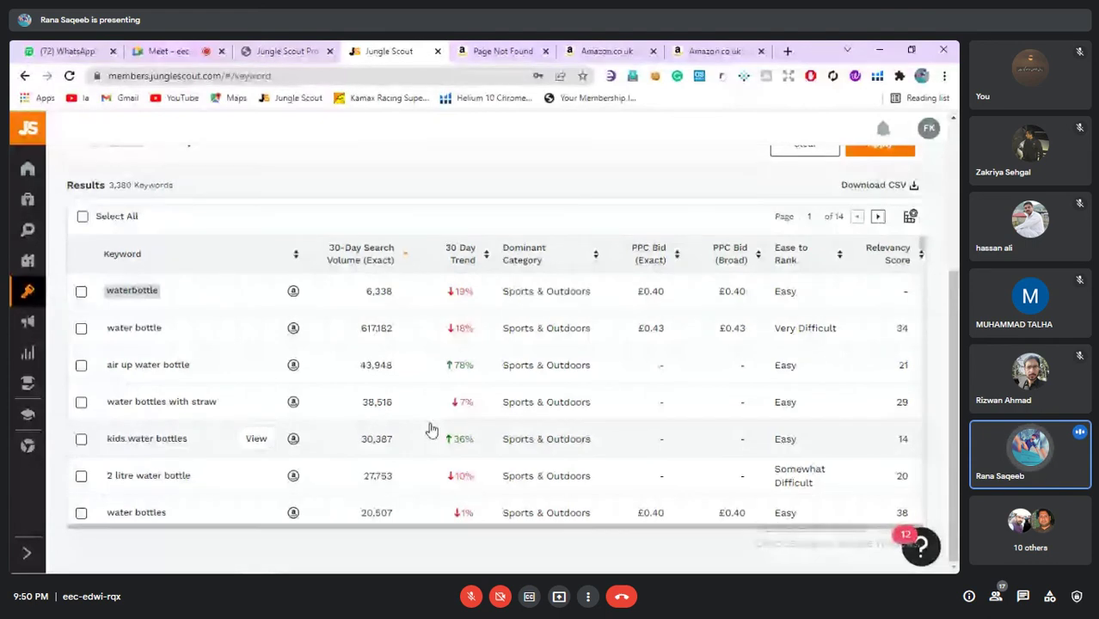
scroll(432, 430, "down", 3)
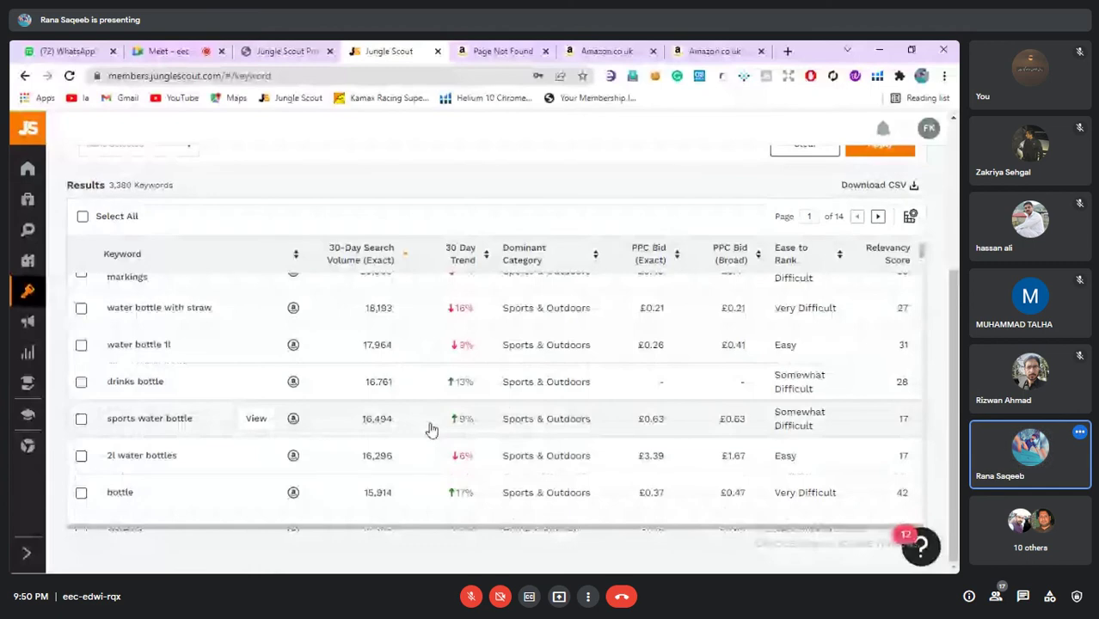
scroll(432, 430, "down", 5)
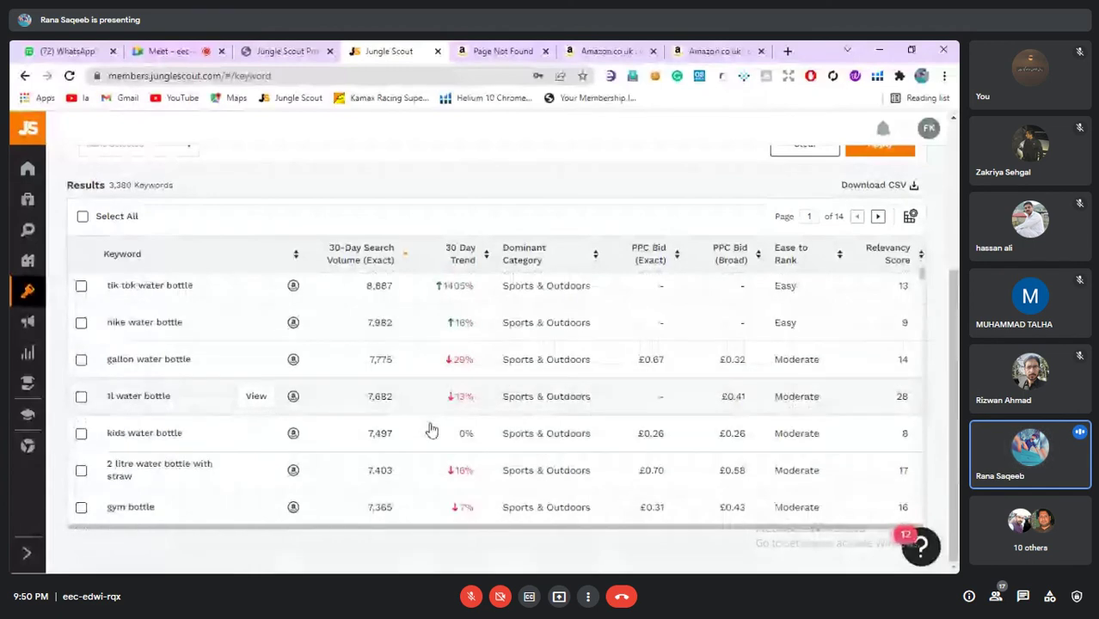
scroll(432, 430, "down", 5)
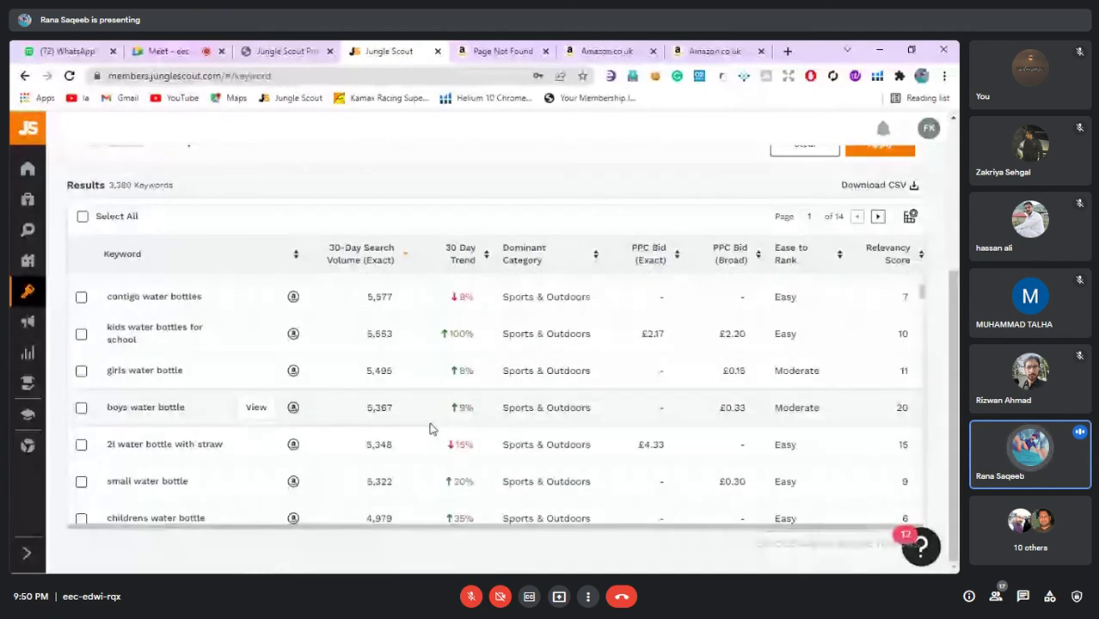
scroll(432, 430, "down", 5)
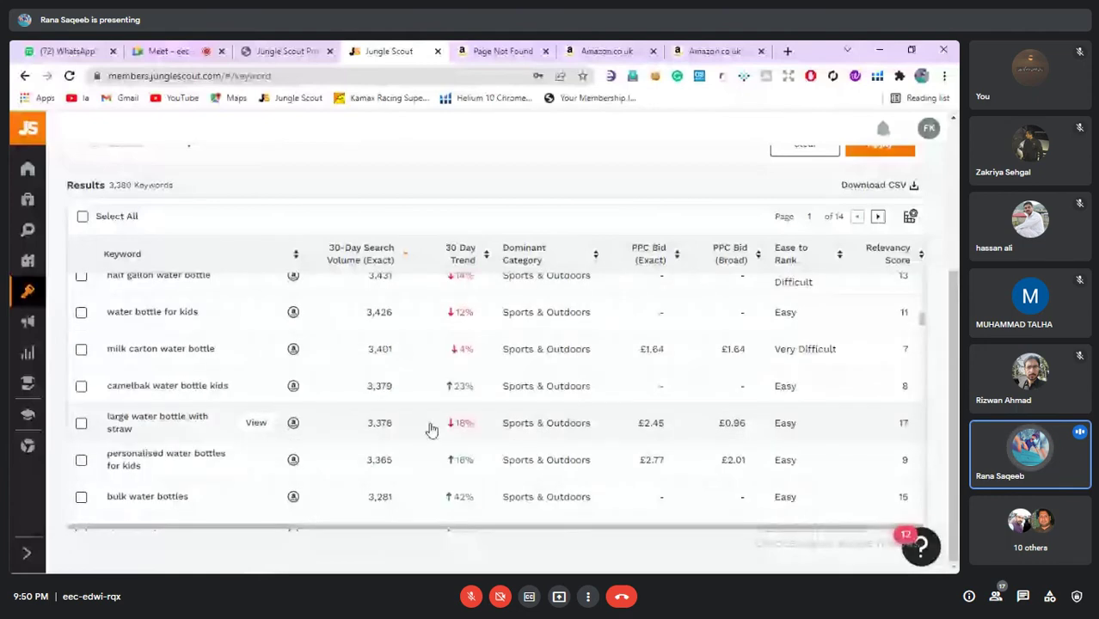
scroll(432, 430, "down", 5)
scroll(431, 430, "up", 2)
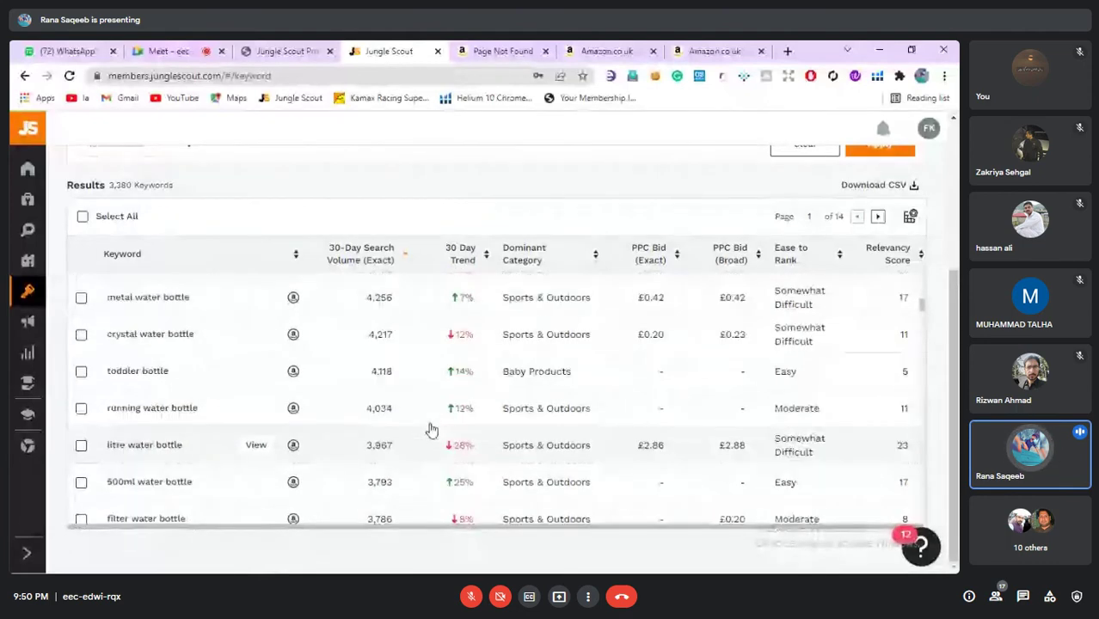
scroll(432, 430, "up", 2)
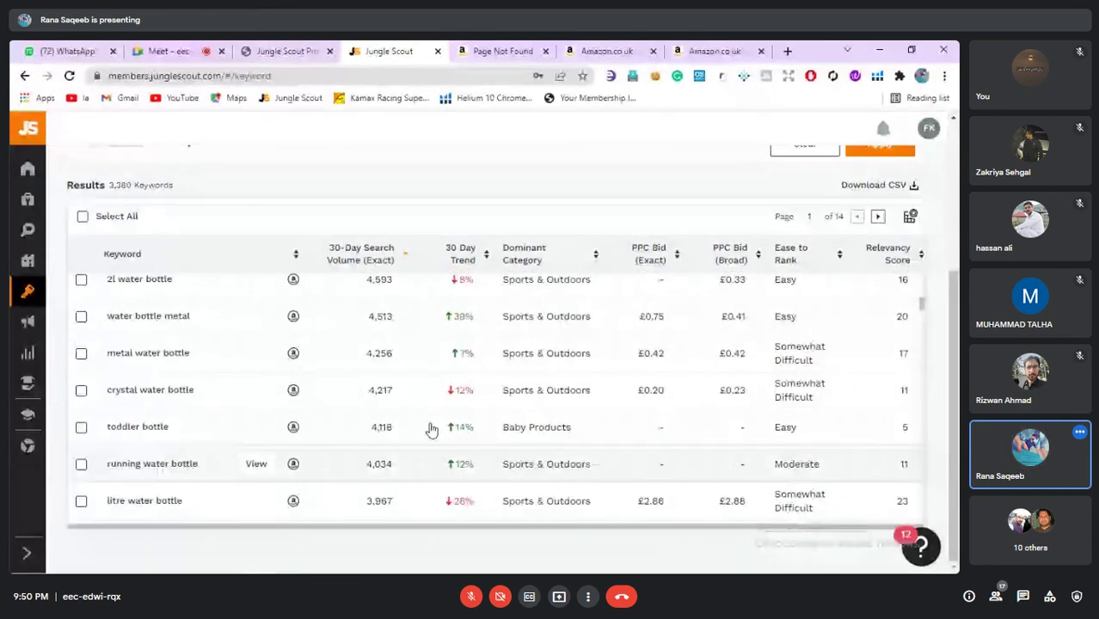
scroll(431, 429, "up", 2)
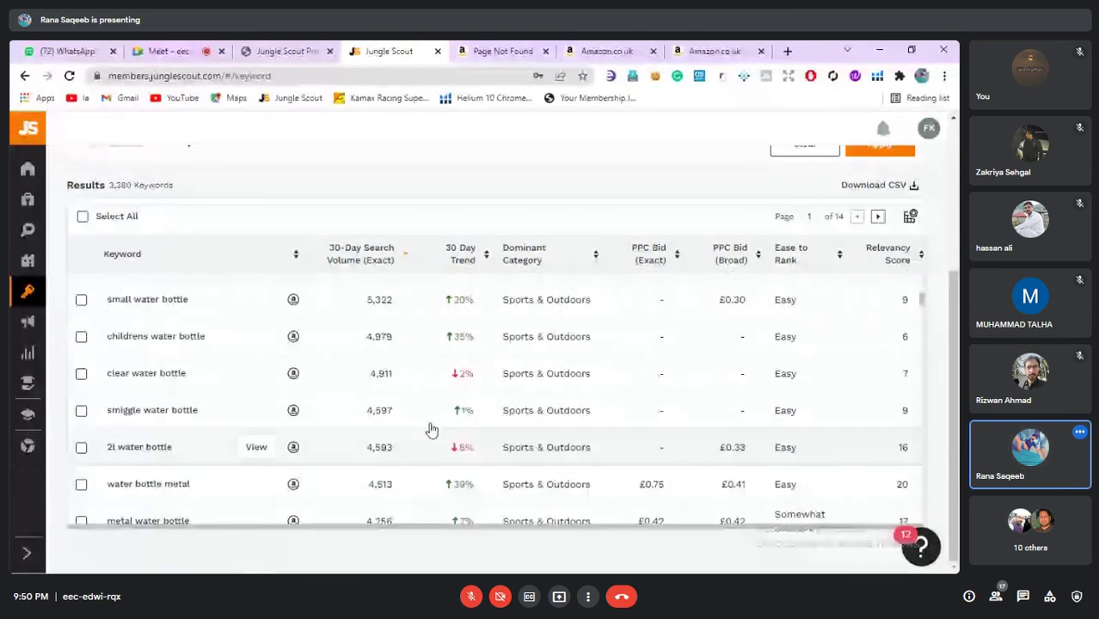
scroll(431, 430, "up", 5)
scroll(432, 430, "up", 5)
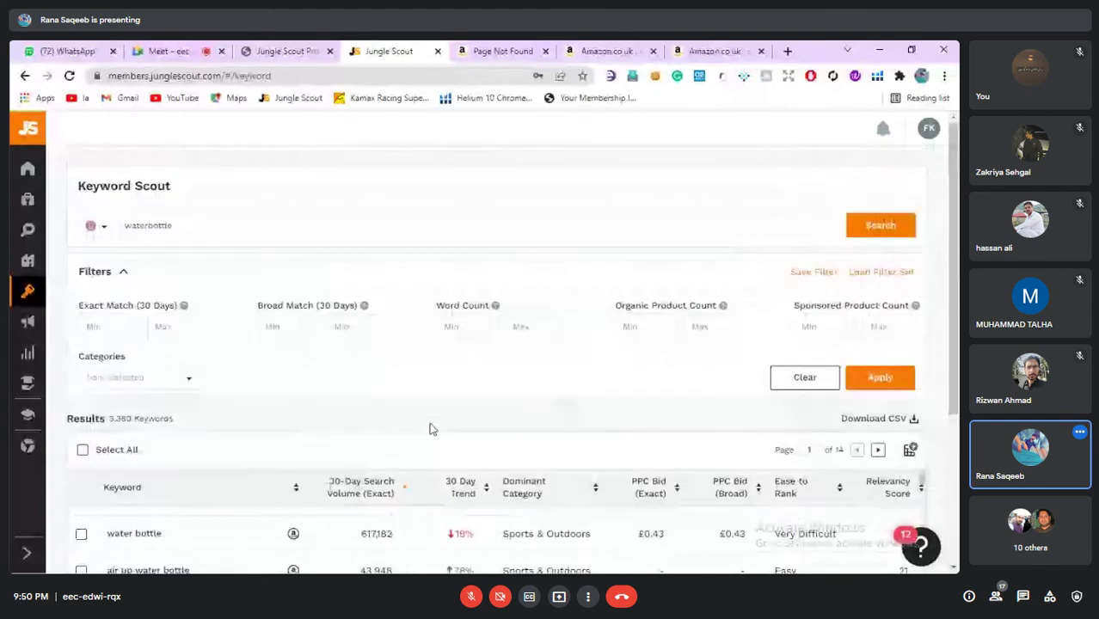
Compare the exact and broad PPC bids of the highest-volume keywords, from water bottle down to 2l water bottles
scroll(495, 387, "down", 2)
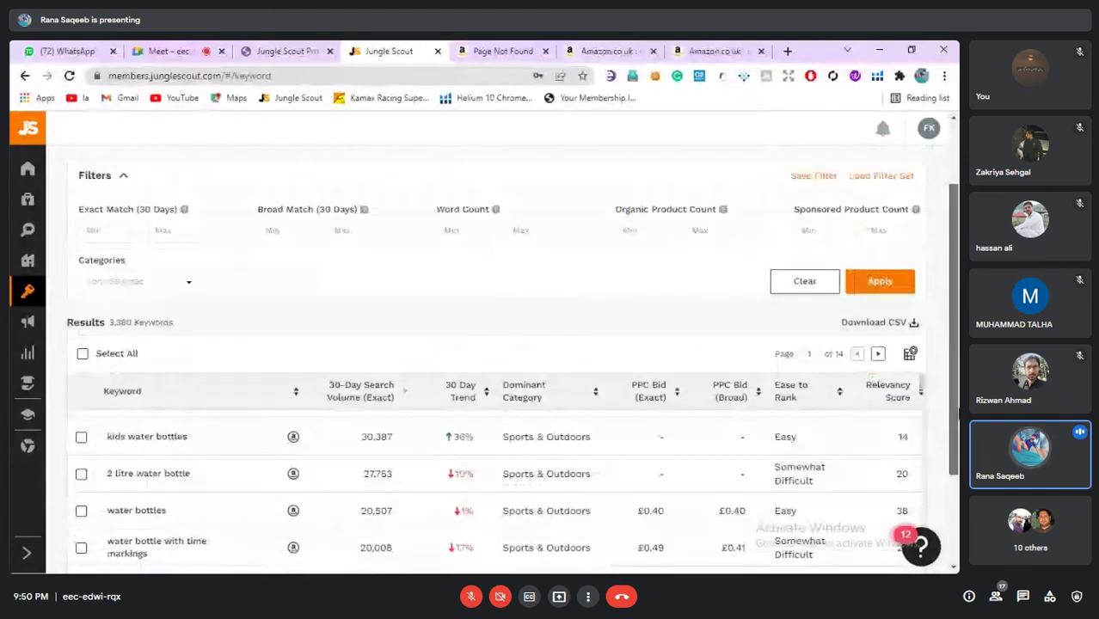
scroll(735, 473, "down", 1)
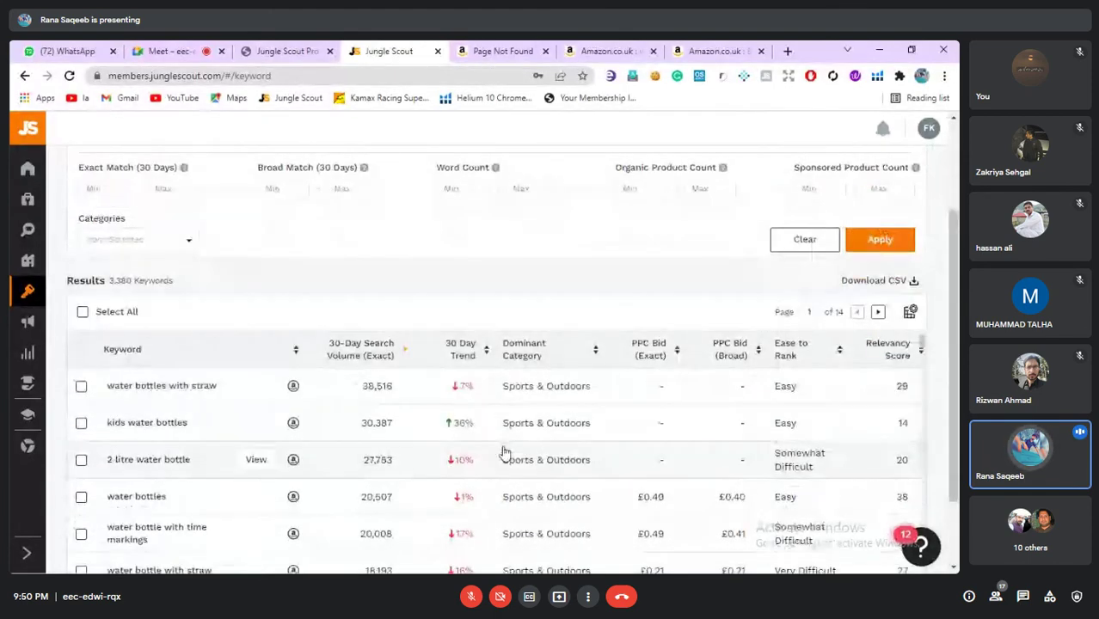
scroll(505, 453, "up", 1)
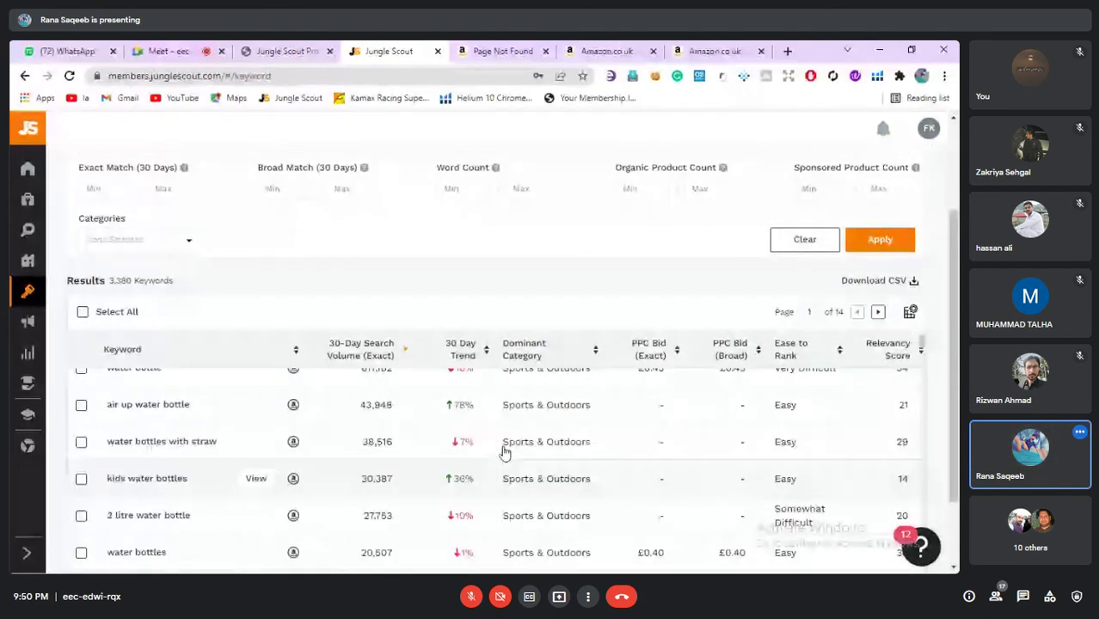
scroll(505, 453, "up", 1)
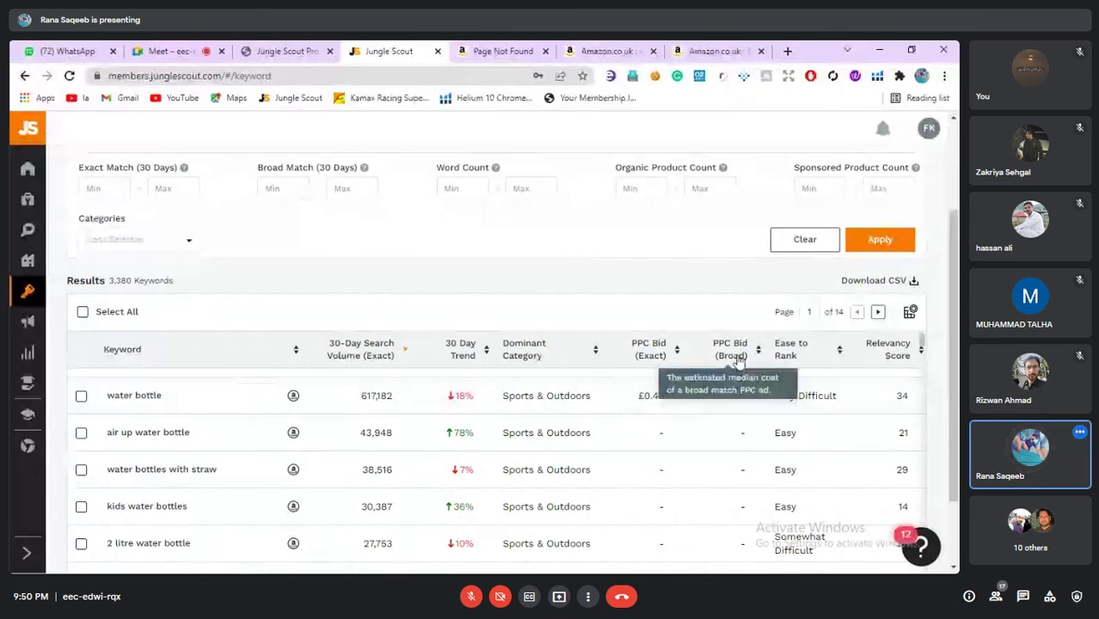
mouse_move(651, 358)
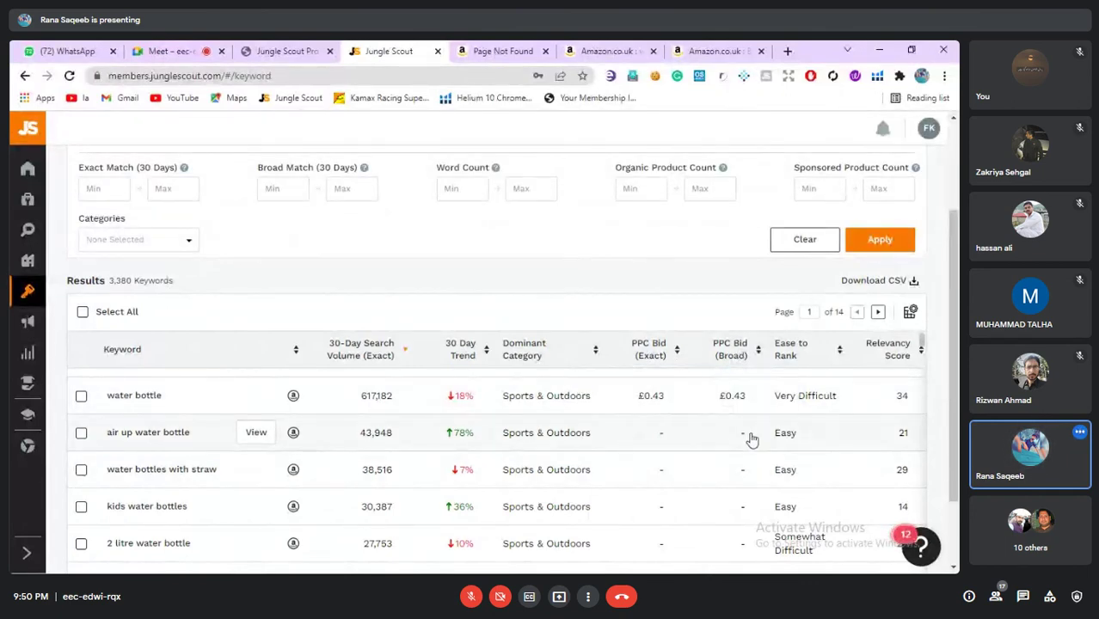
mouse_move(719, 356)
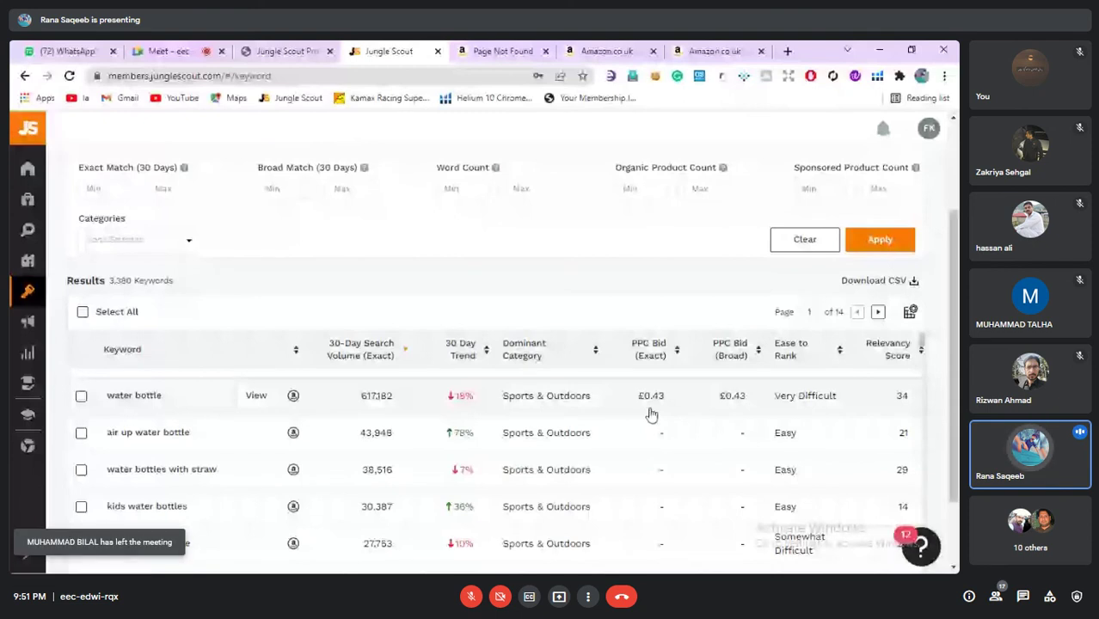
scroll(651, 416, "down", 2)
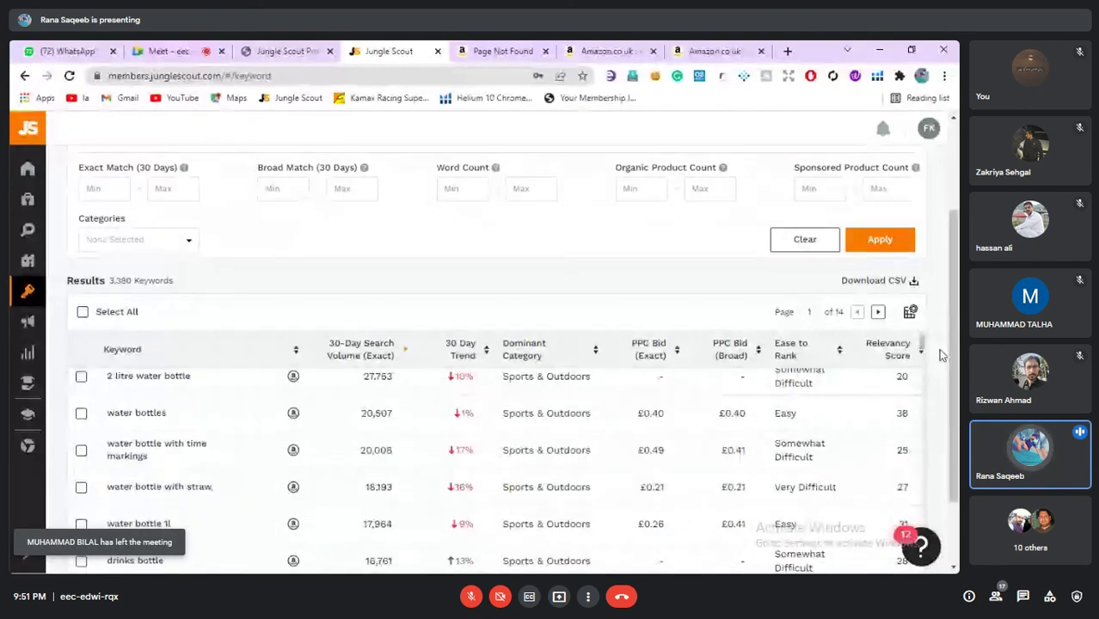
scroll(941, 355, "down", 2)
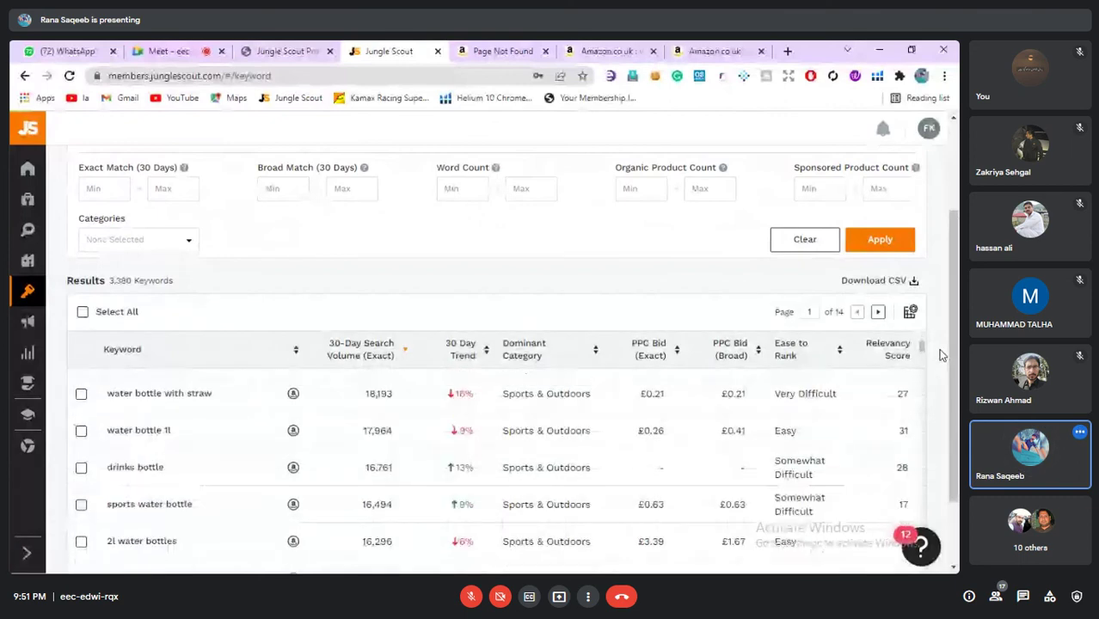
Compare the ease-to-rank ratings and relevancy scores of the highest-volume keywords, from waterbottle down to sports water bottle
scroll(941, 355, "down", 1)
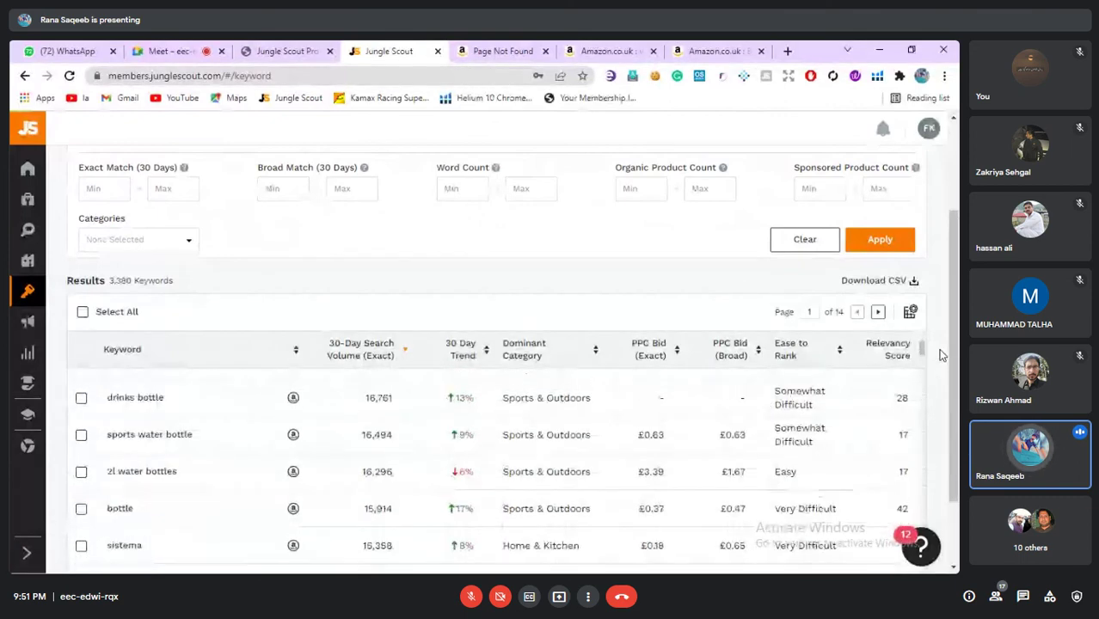
scroll(941, 355, "down", 1)
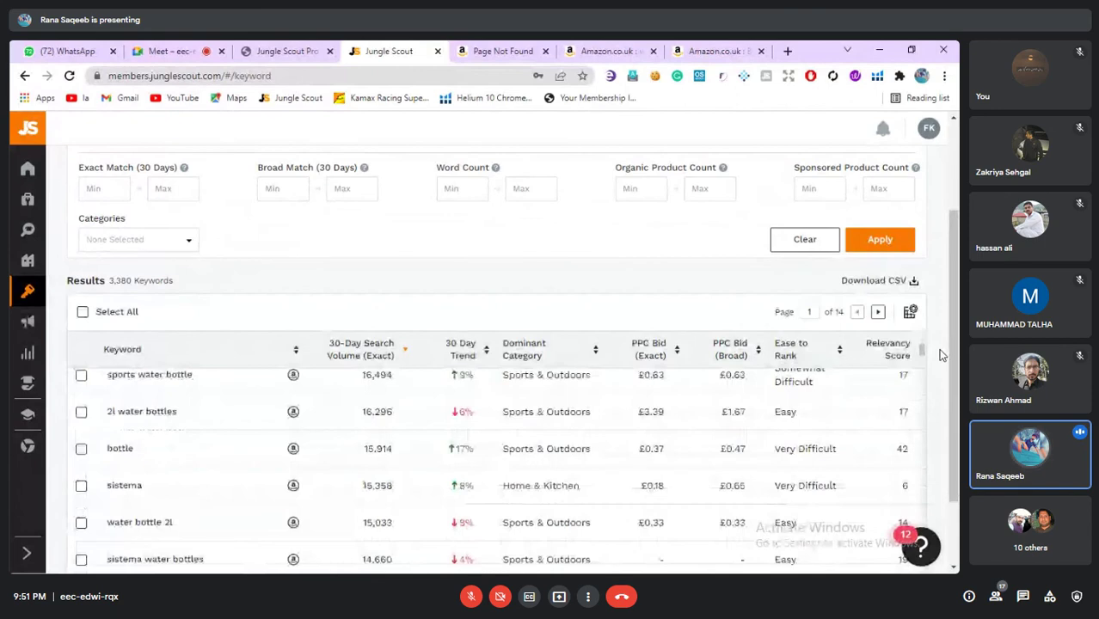
scroll(942, 355, "down", 1)
scroll(941, 355, "up", 2)
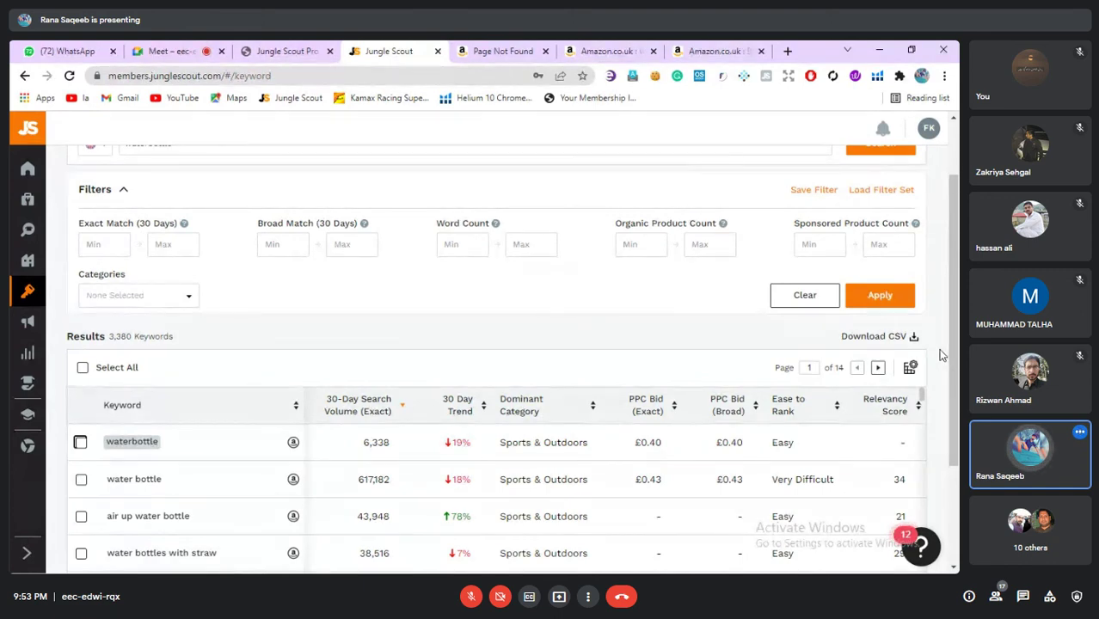
scroll(940, 355, "down", 3)
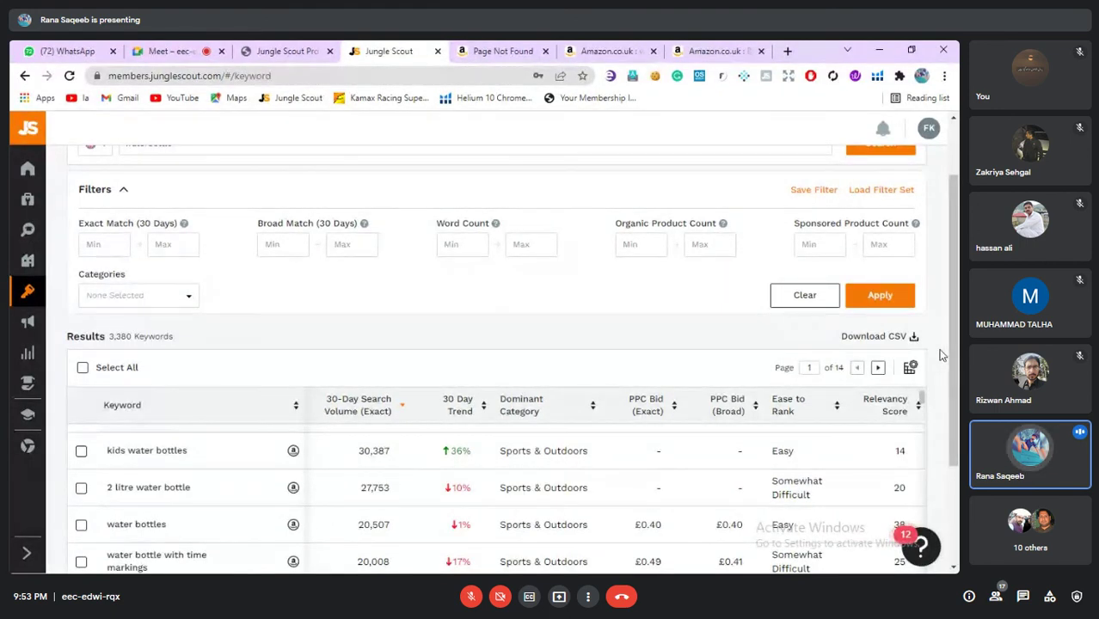
scroll(941, 355, "down", 3)
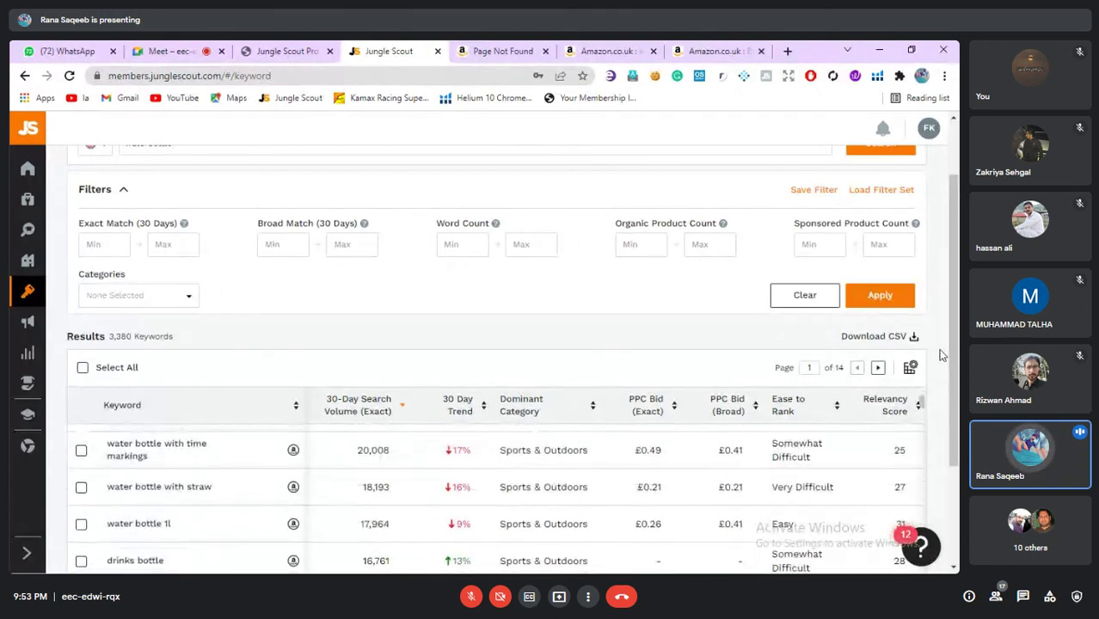
scroll(940, 355, "down", 1)
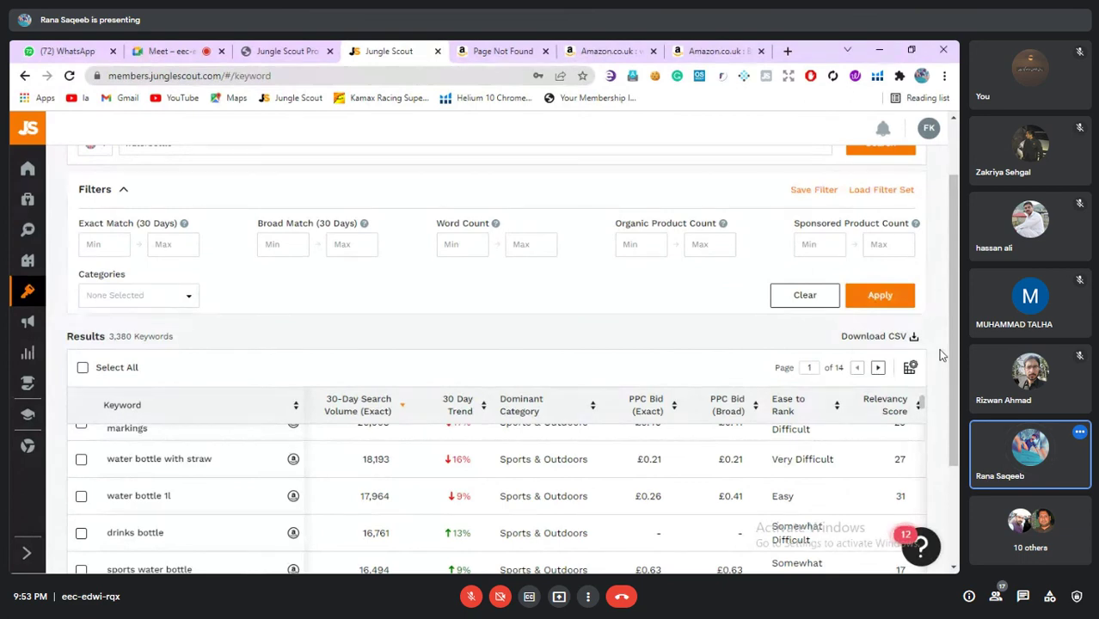
Briefly view the search volume history graphs of the keywords water bottle 1l and water bottle with straw, closing each one
left_click(814, 500)
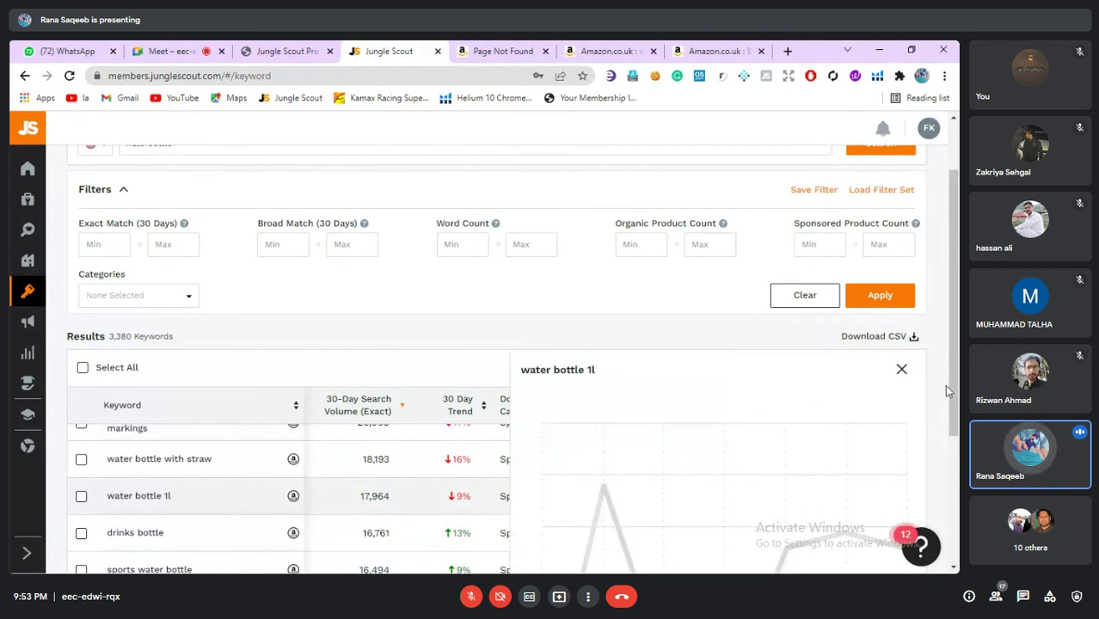
left_click(903, 370)
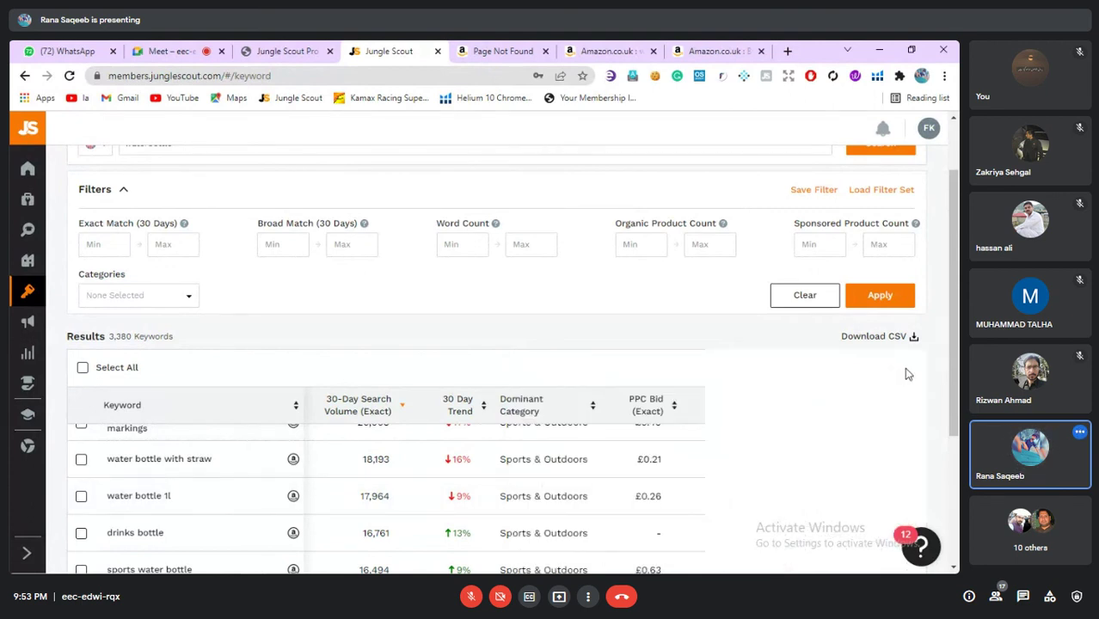
left_click_drag(793, 459, 894, 563)
left_click(870, 464)
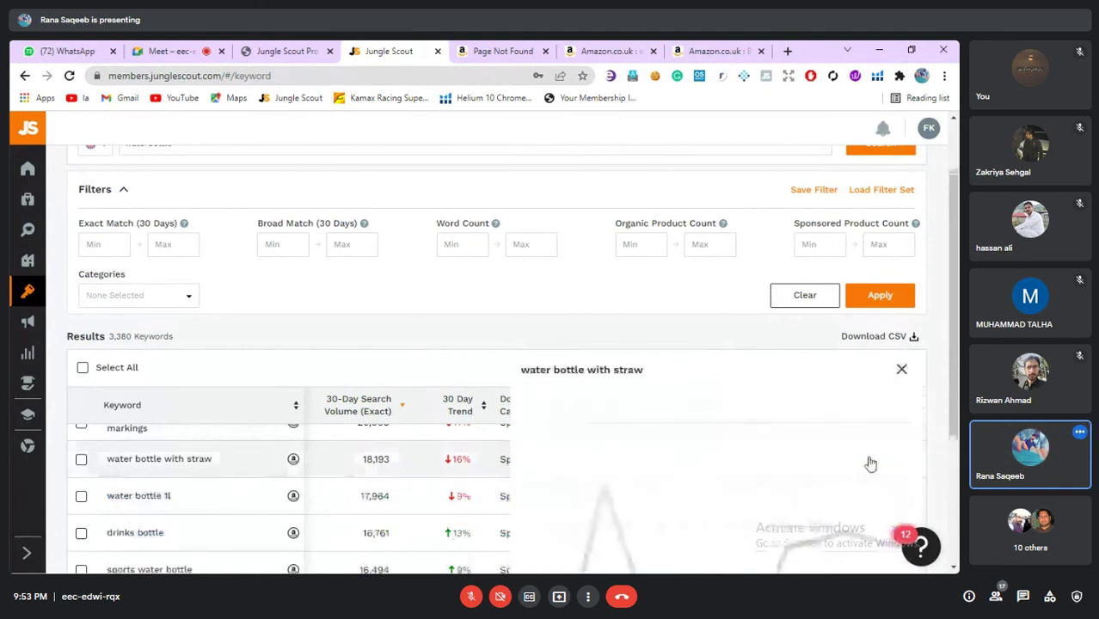
left_click(920, 368)
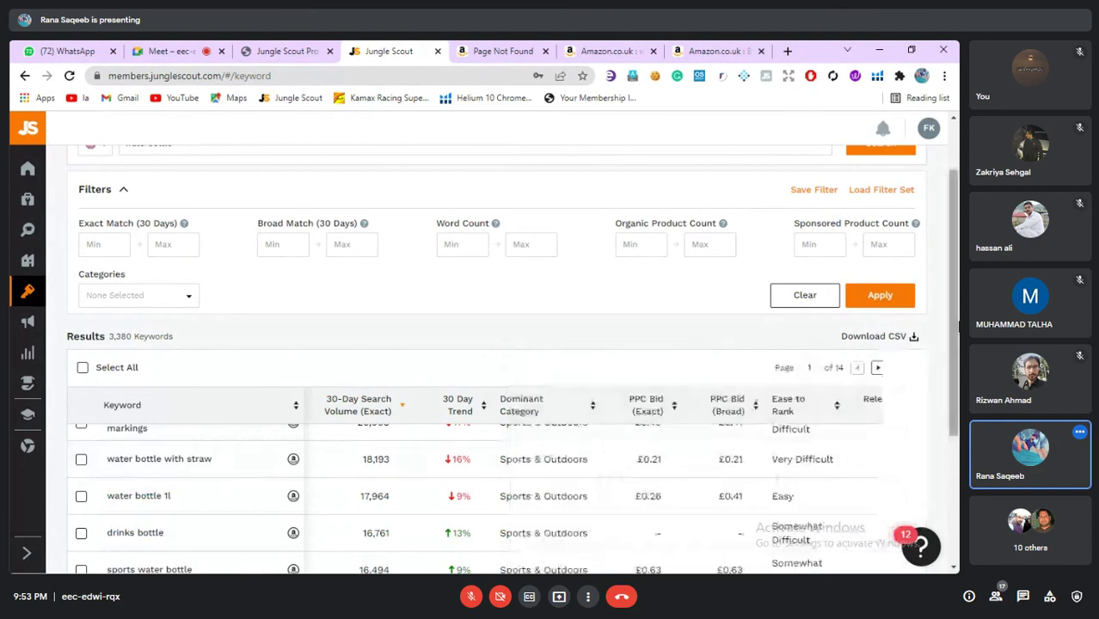
Mark the relevancy score of water bottle with straw and examine its two-year historical search volume graph, including February 2021
left_click_drag(957, 326, 957, 379)
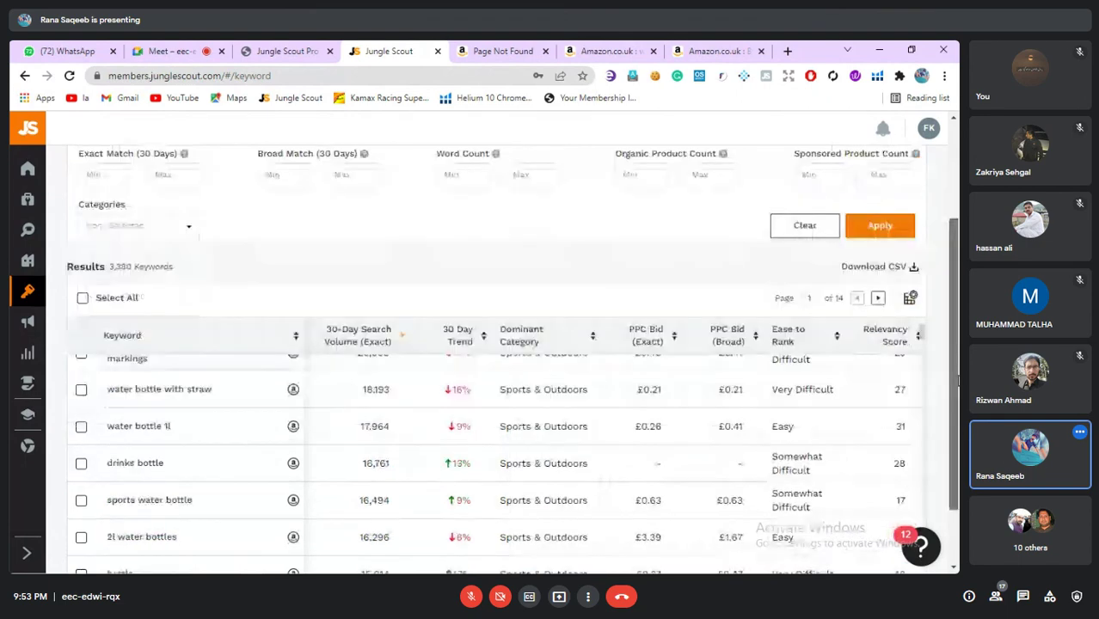
scroll(398, 457, "down", 1)
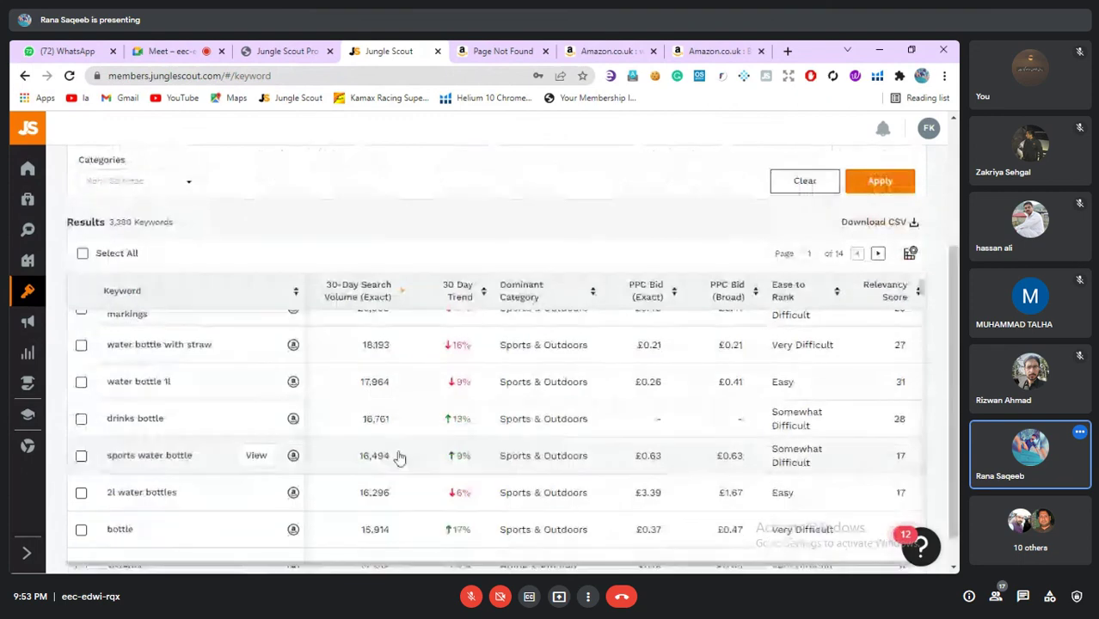
left_click_drag(398, 457, 945, 362)
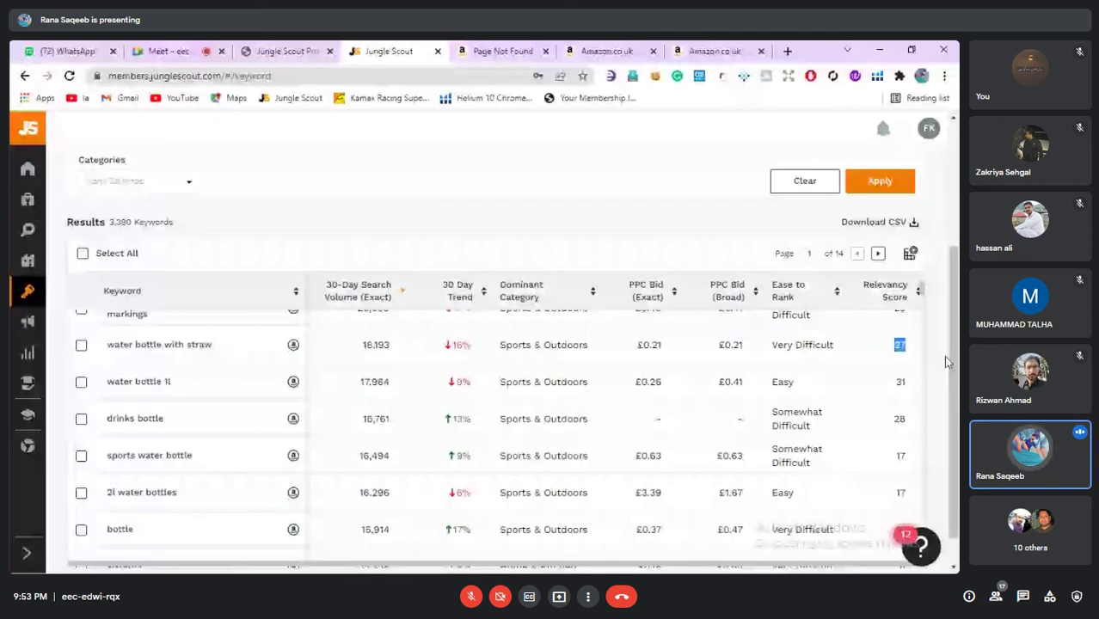
left_click(943, 355)
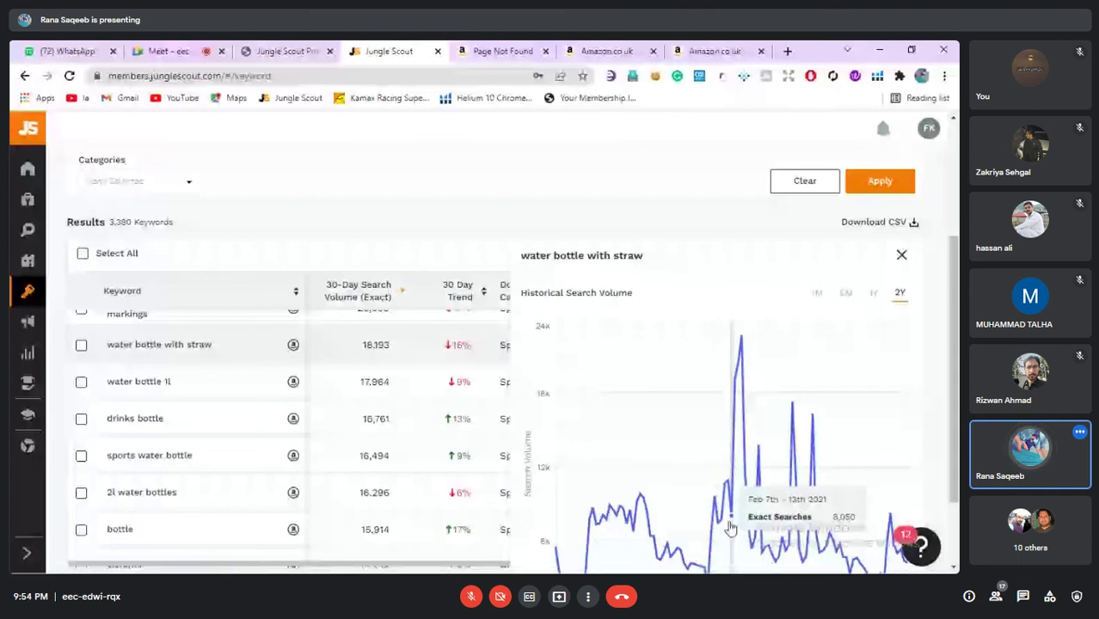
left_click(901, 256)
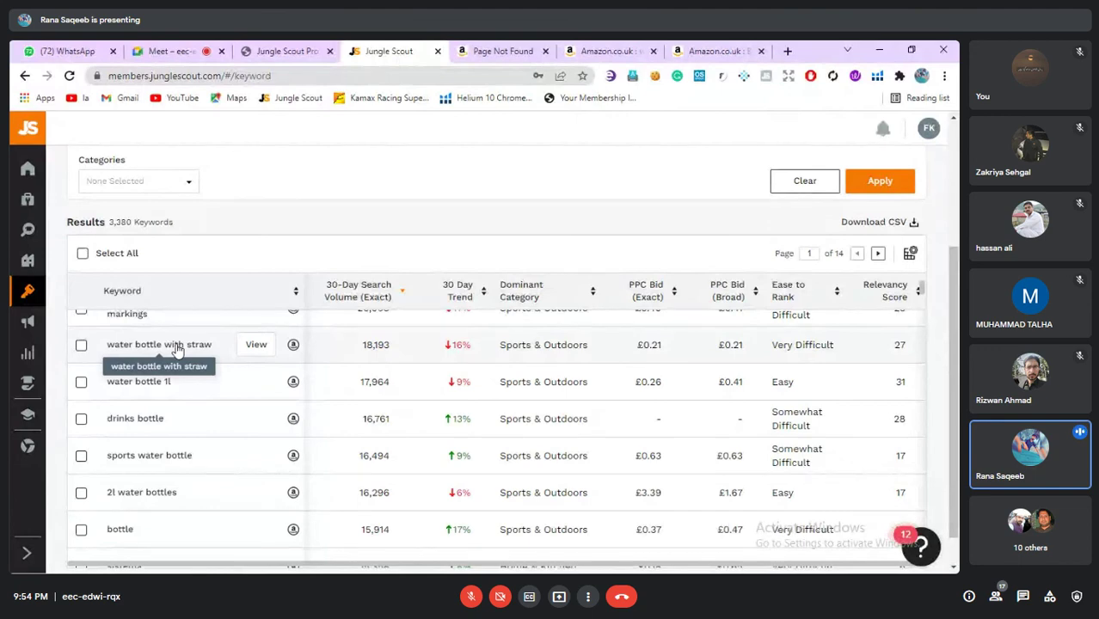
Switch to the Google Meet session and request to leave the video call
mouse_move(37, 276)
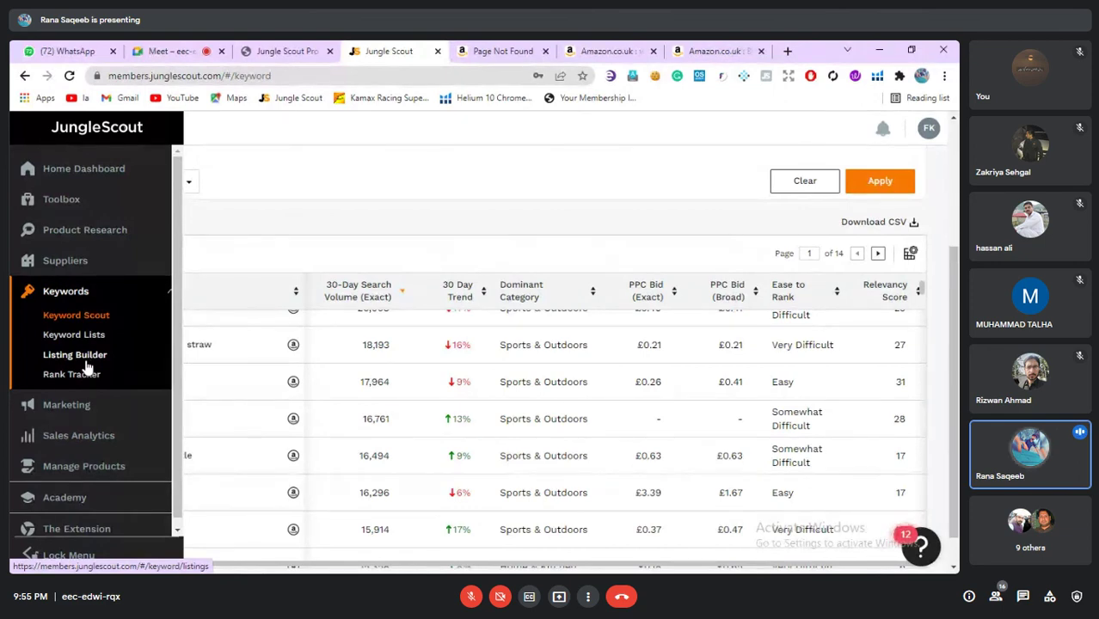
left_click(166, 49)
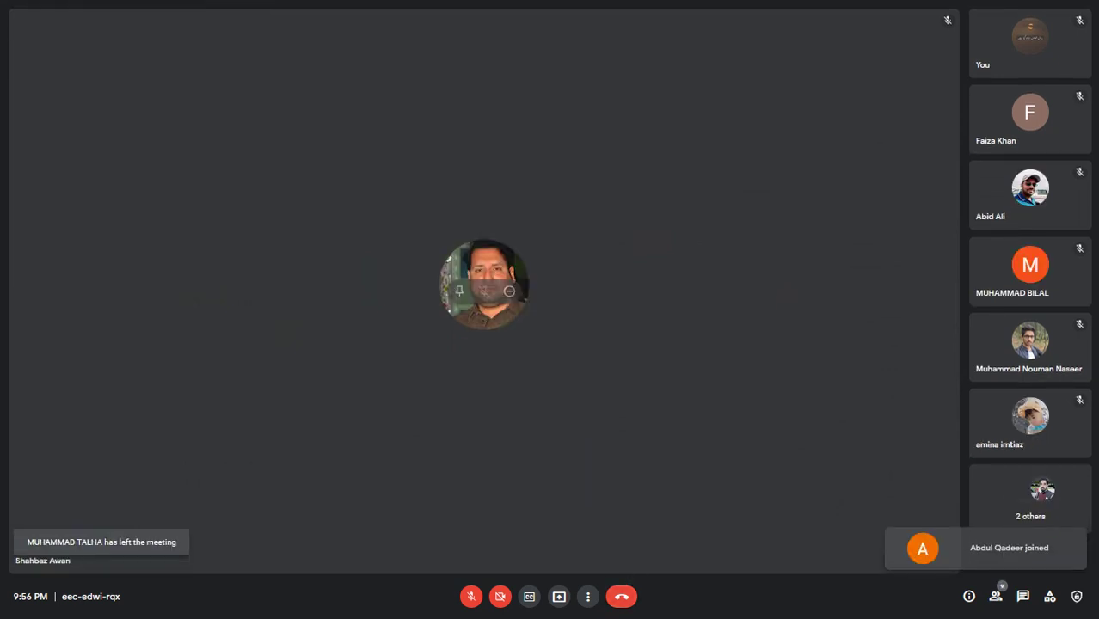
left_click(621, 596)
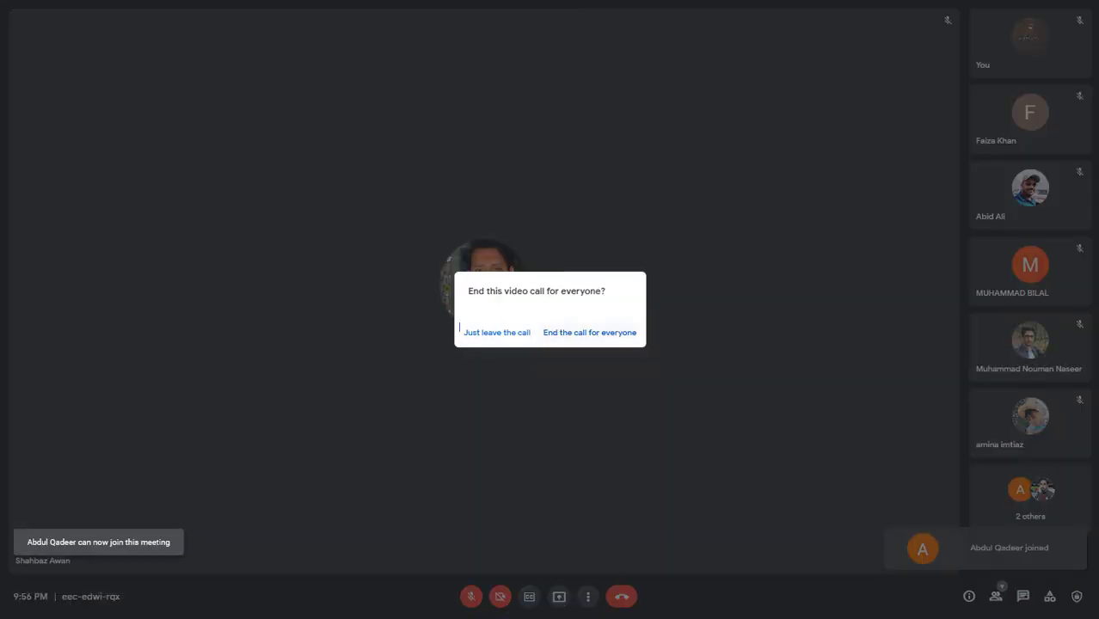